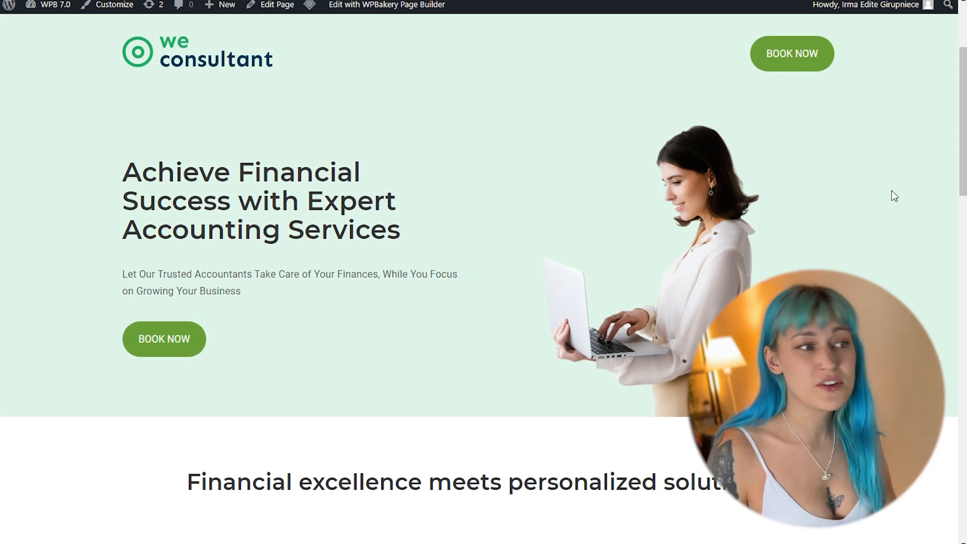
- Review the finished accounting landing page from its hero banner to the footer, expanding the service toggles along the way
scroll(891, 190, down, 8)
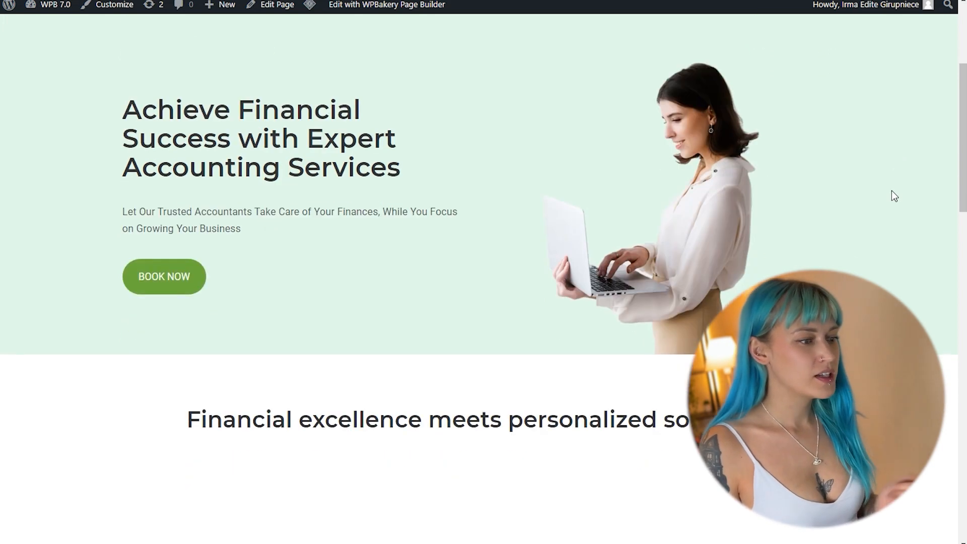
scroll(894, 196, down, 9)
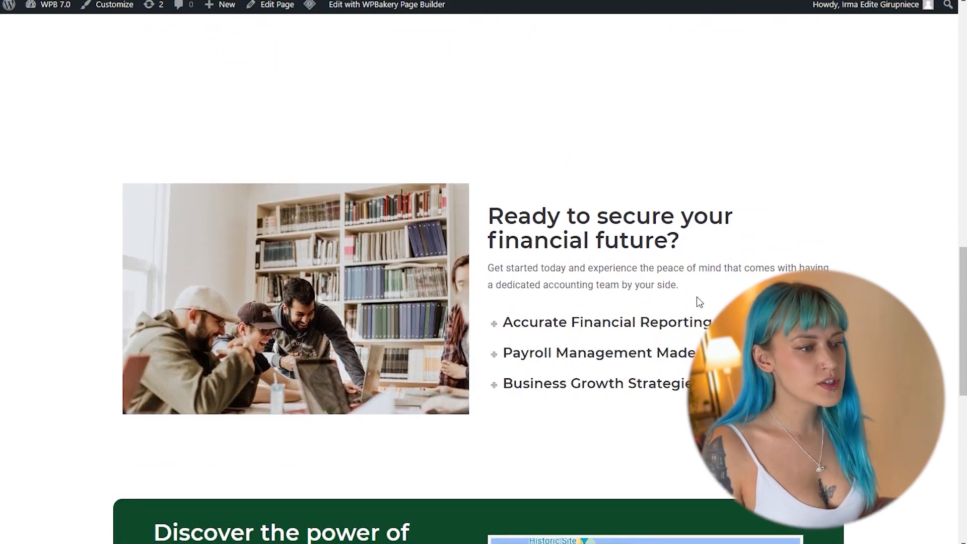
click(518, 323)
click(518, 306)
click(531, 361)
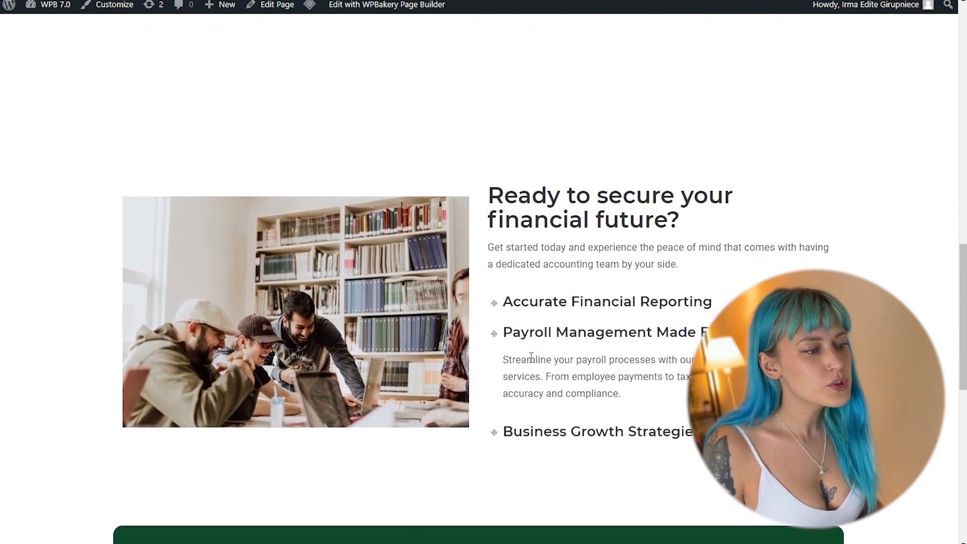
click(539, 333)
scroll(539, 332, down, 6)
scroll(778, 237, down, 3)
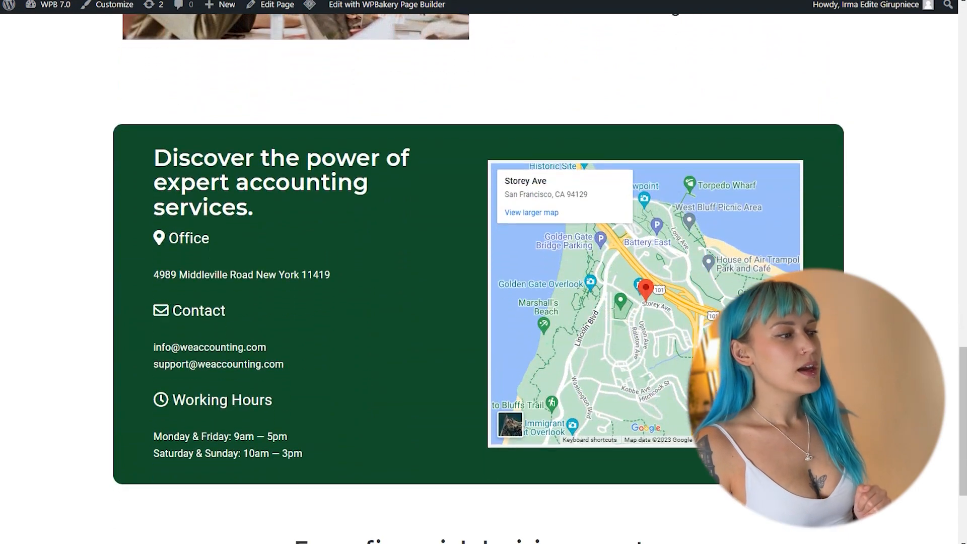
scroll(894, 224, down, 2)
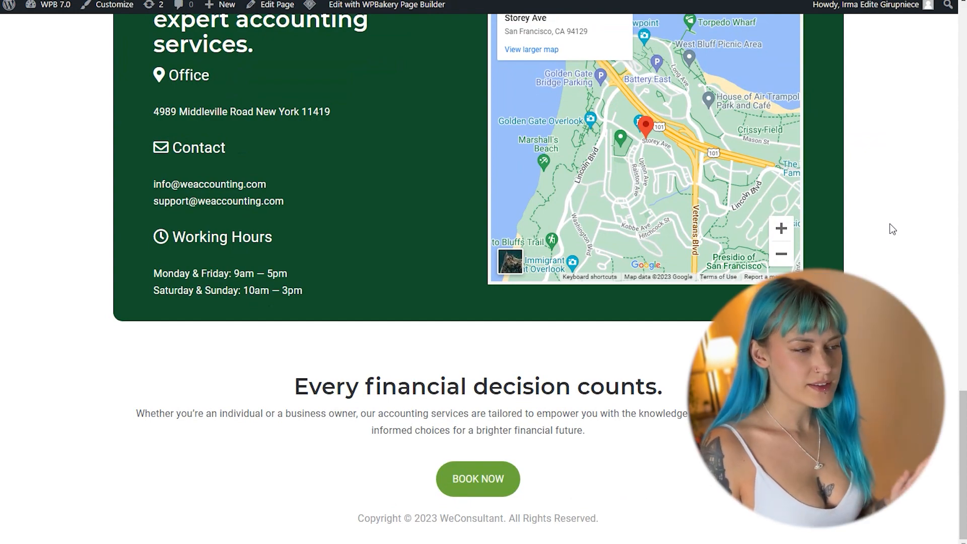
scroll(890, 228, up, 15)
drag(962, 227, 962, 84)
- Go to the WordPress dashboard and add a new page
click(393, 0)
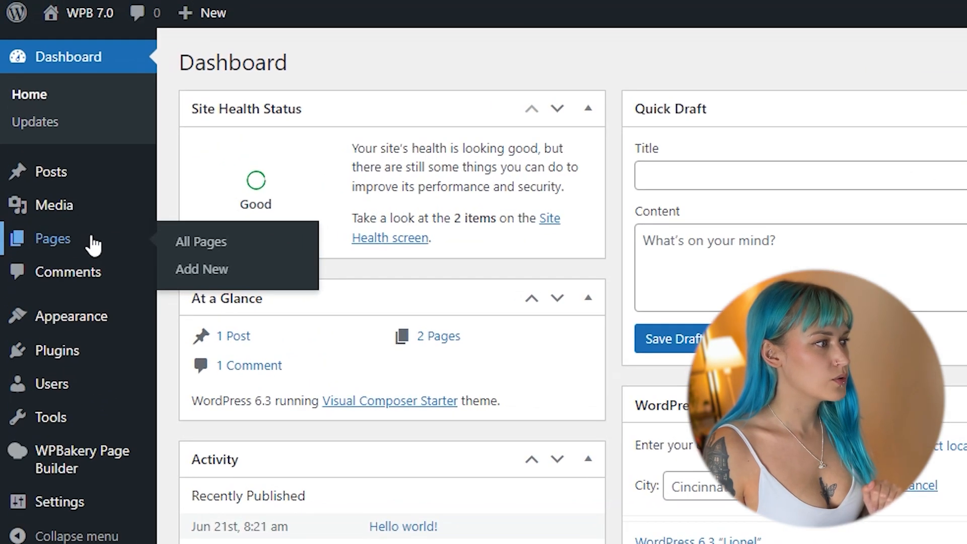
click(54, 151)
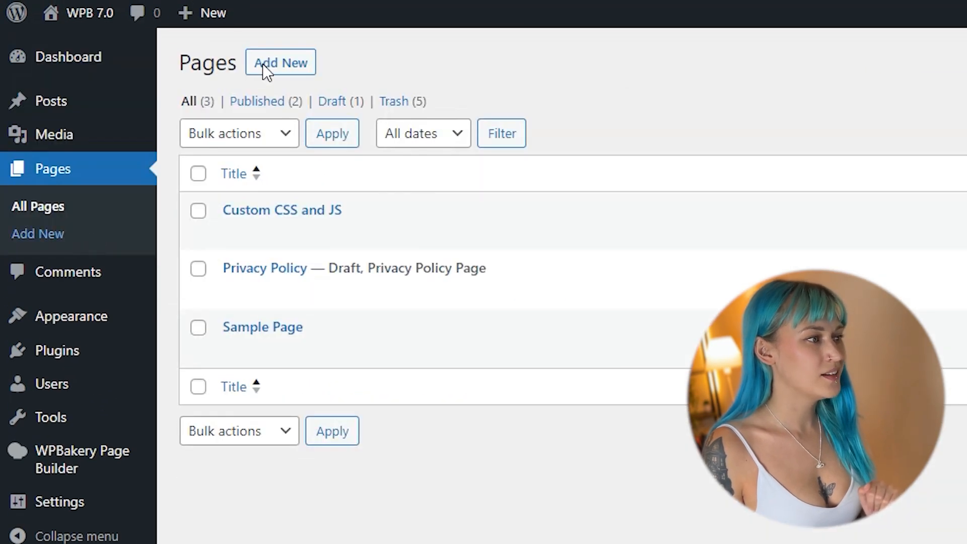
click(302, 71)
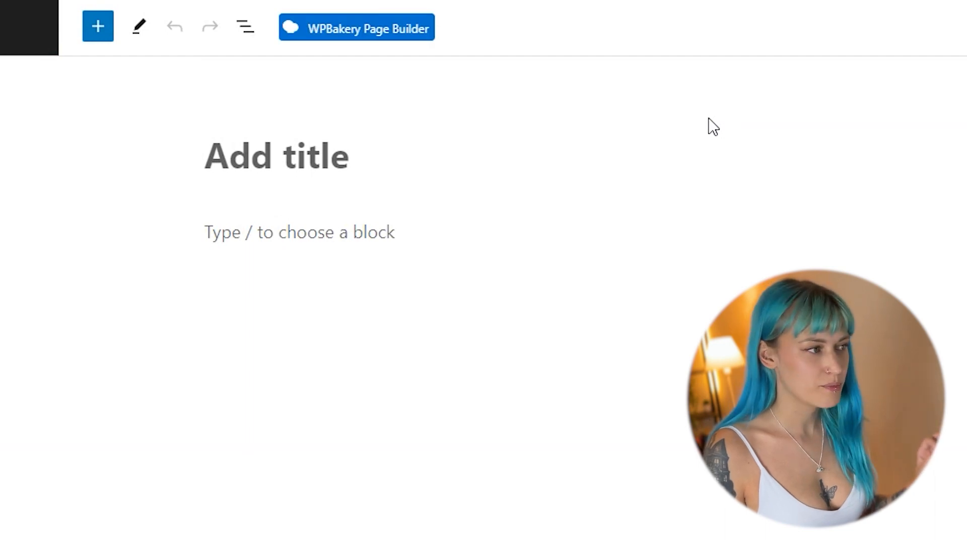
- Open the new page in the WPBakery frontend editor and start it with the Blank Page layout
click(387, 35)
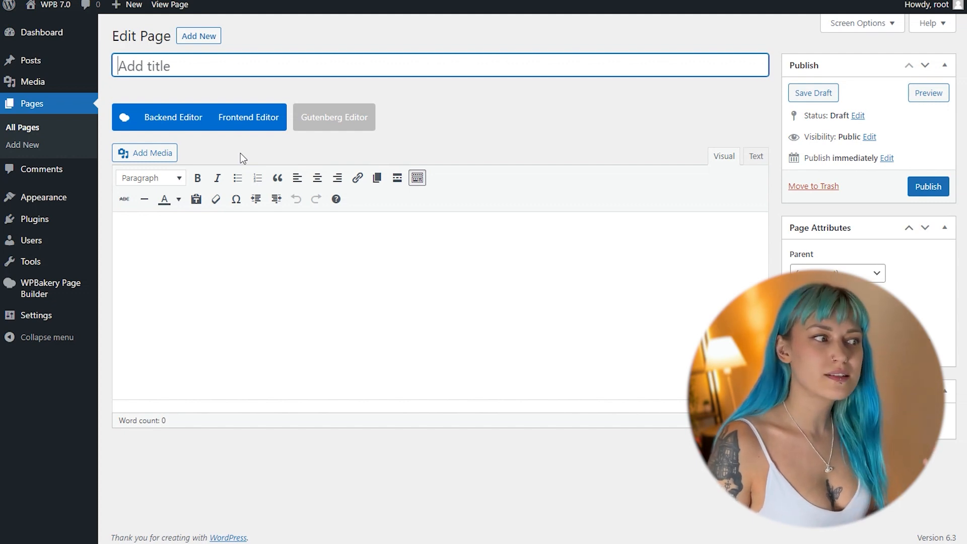
click(245, 121)
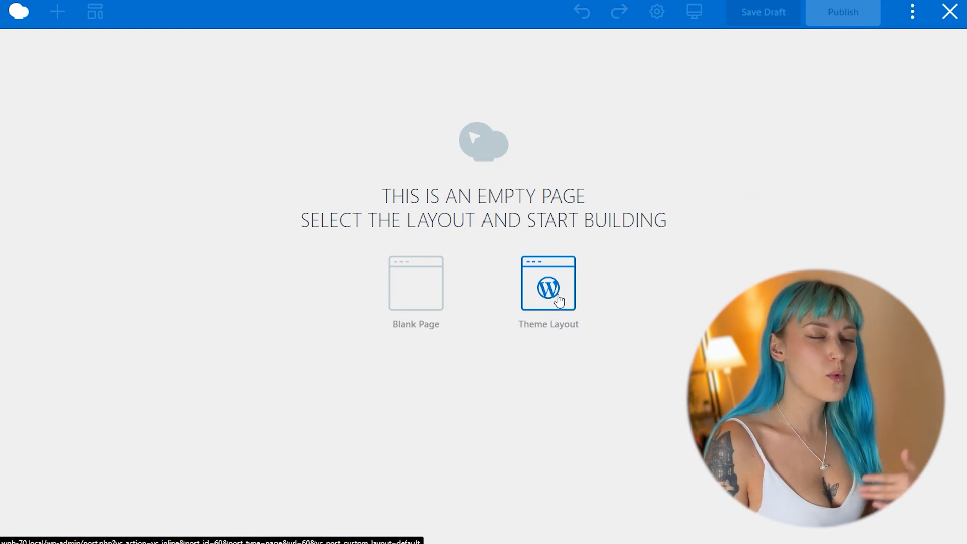
click(415, 296)
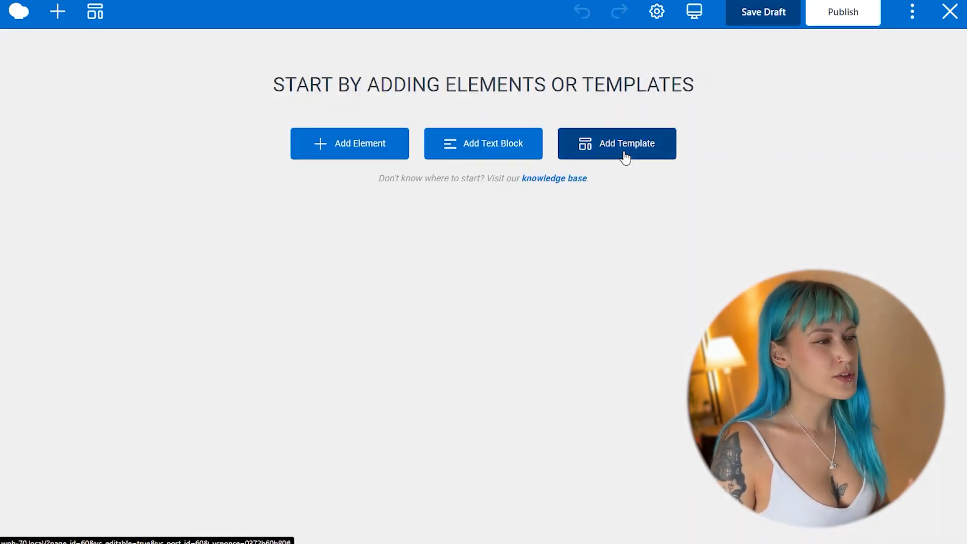
- Add a Row element to the empty page and expand its row and column controls
click(377, 144)
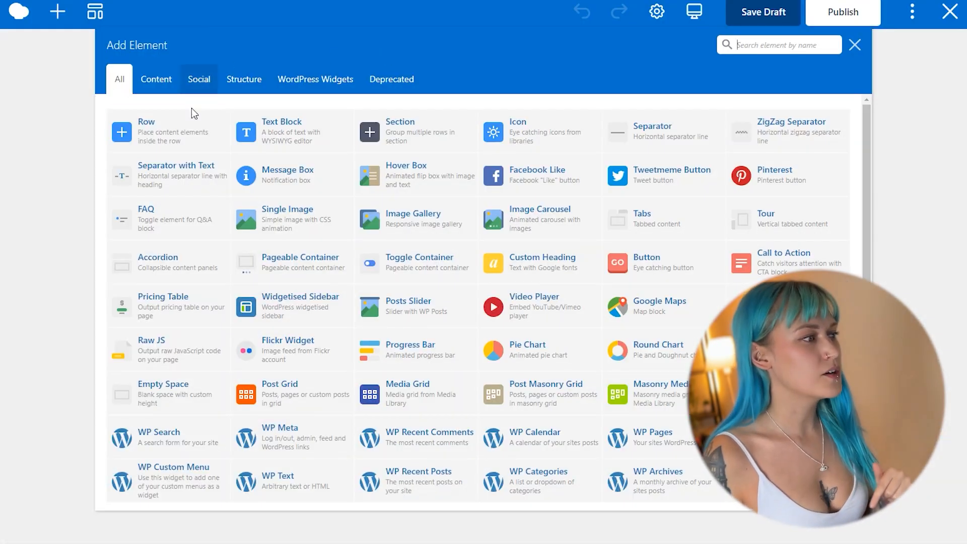
click(176, 134)
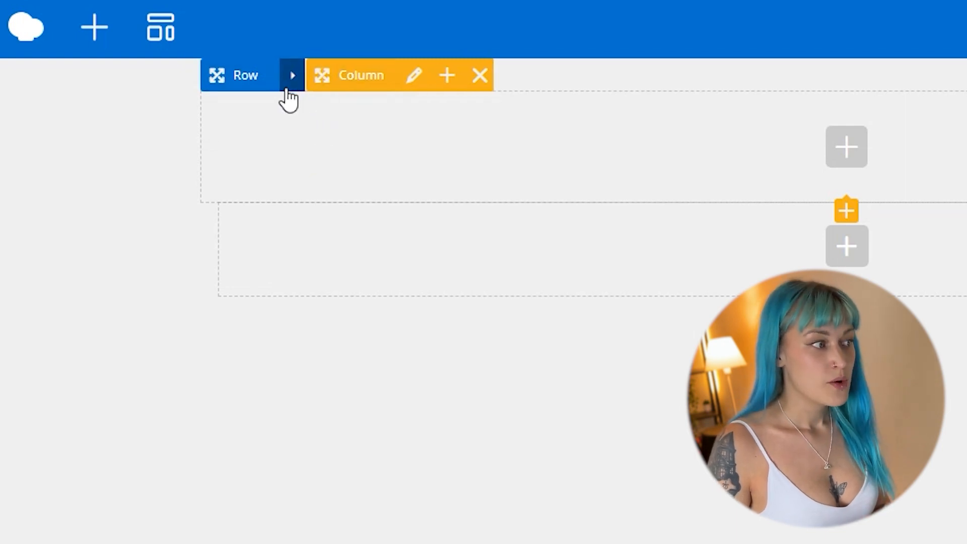
click(286, 81)
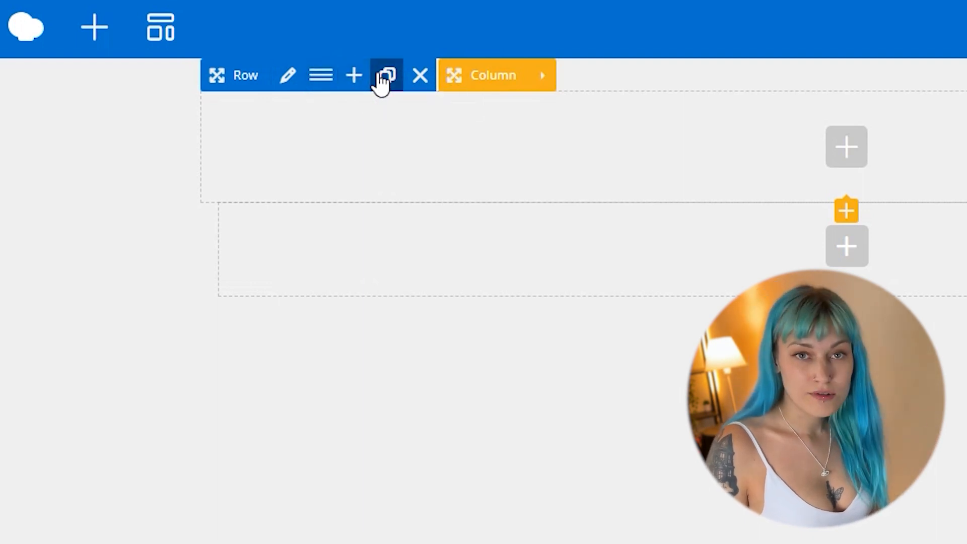
click(542, 76)
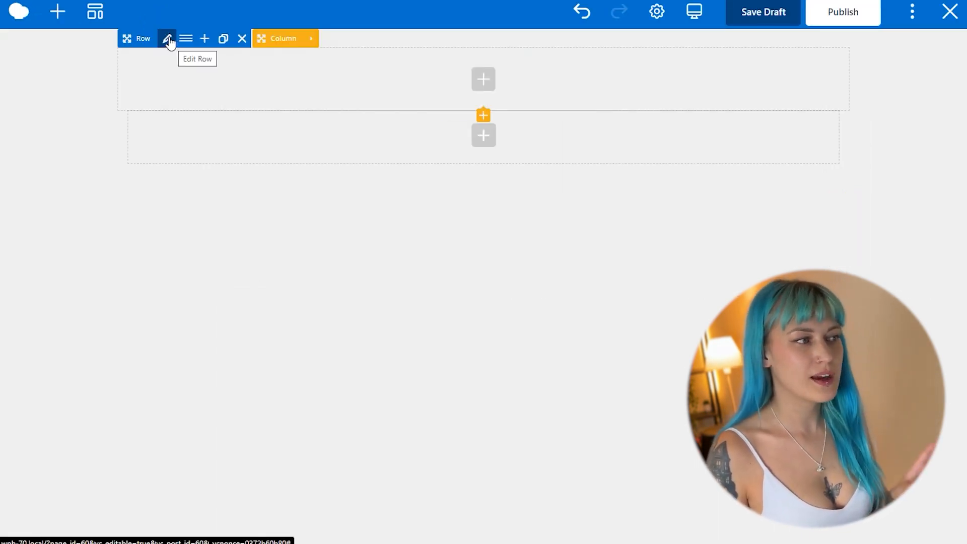
- Set the row's stretch to Stretch row and its background color to #e1f8ea, and save the row settings
click(168, 40)
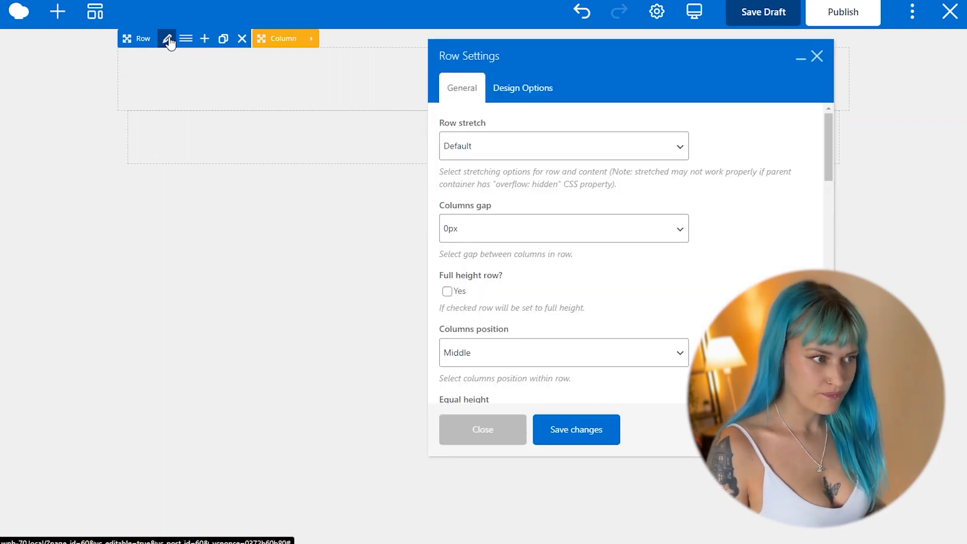
click(624, 146)
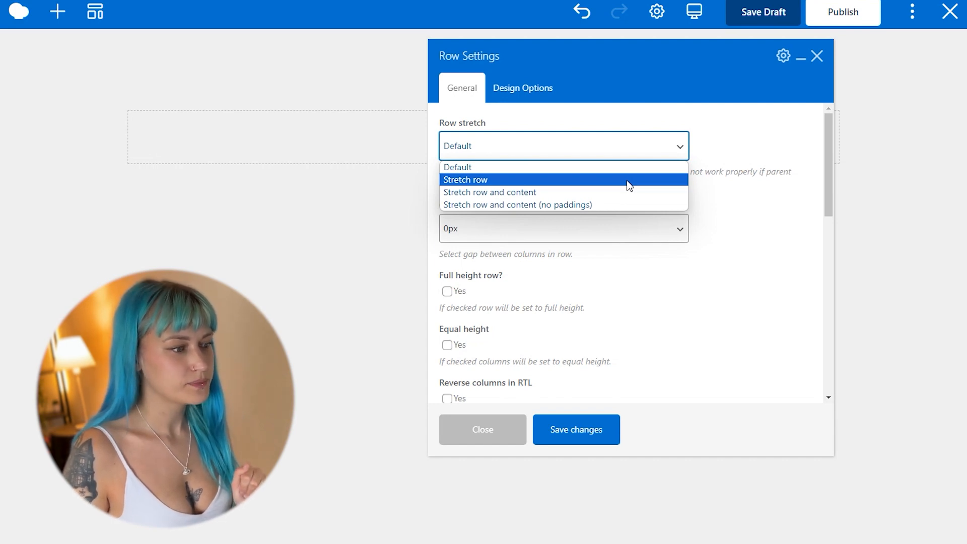
click(629, 180)
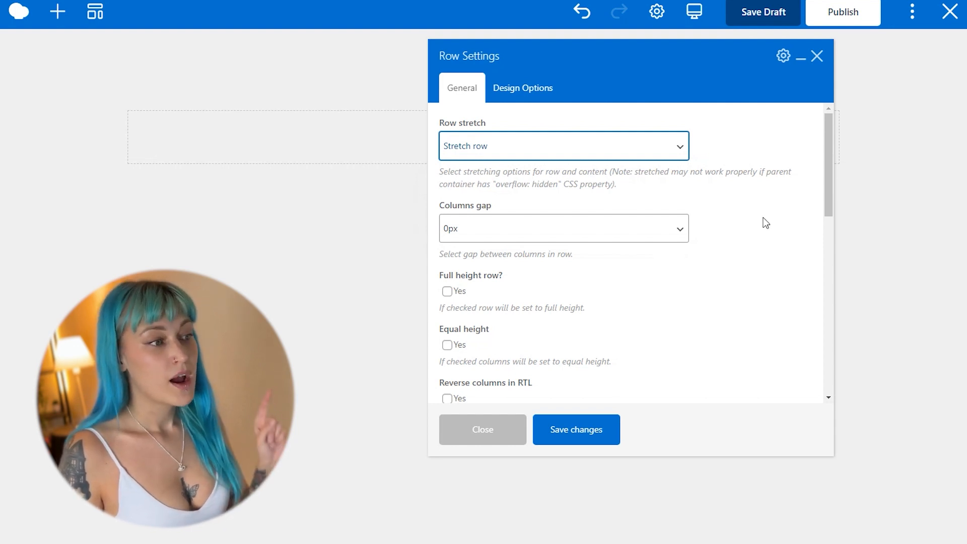
click(535, 87)
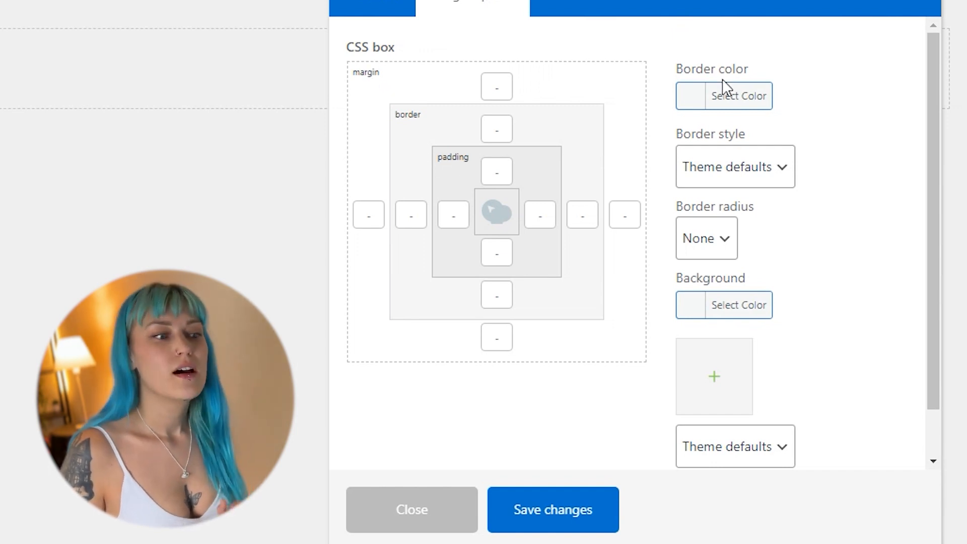
click(746, 308)
click(804, 301)
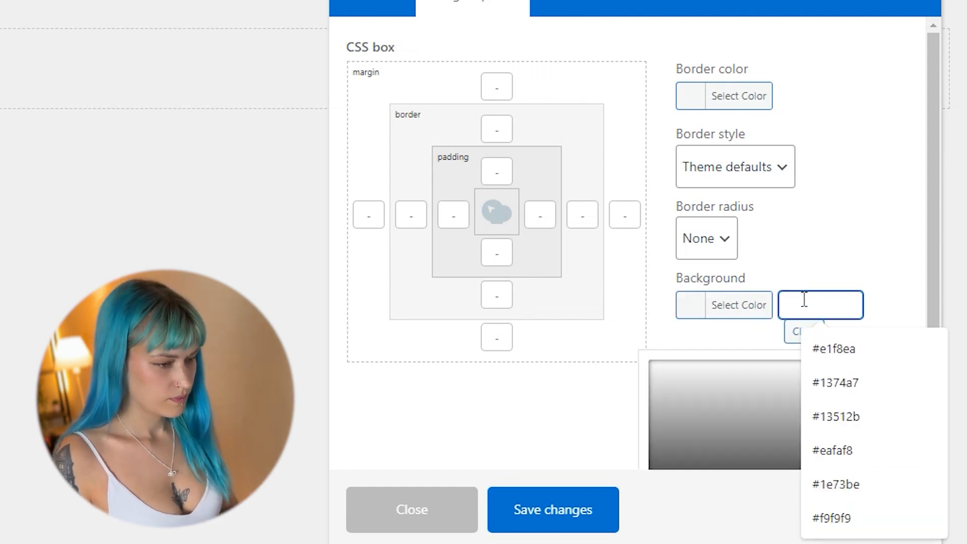
click(833, 348)
click(560, 512)
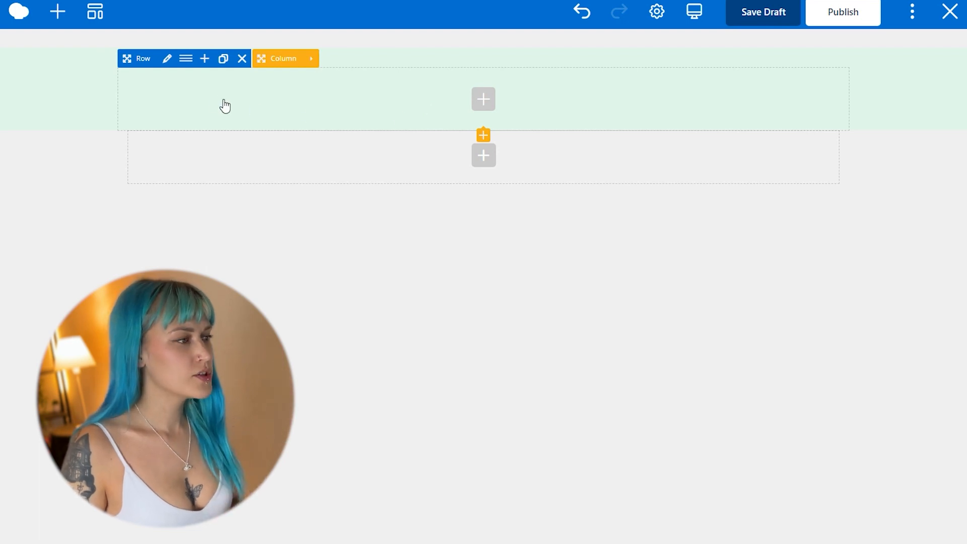
- Change the row layout to two equal columns (1/2 + 1/2)
click(185, 59)
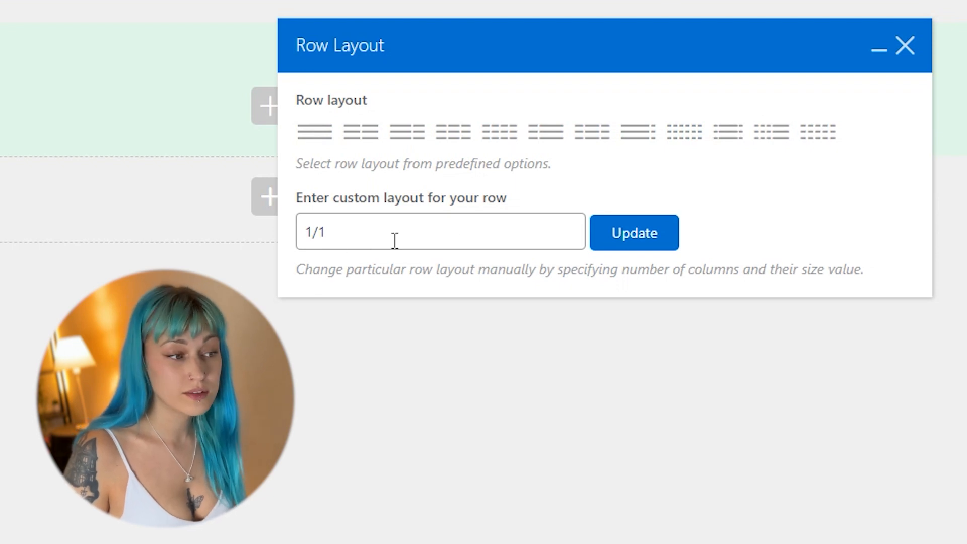
click(358, 134)
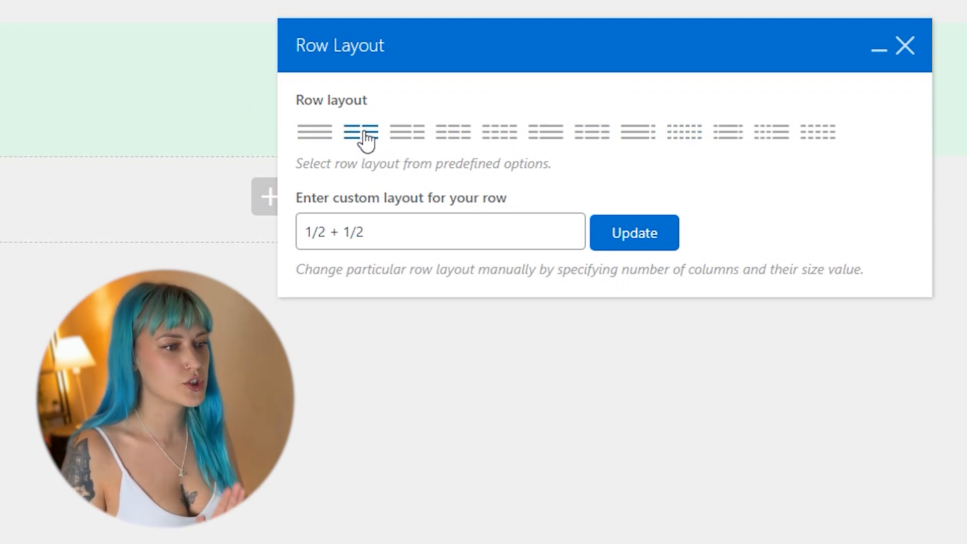
click(906, 44)
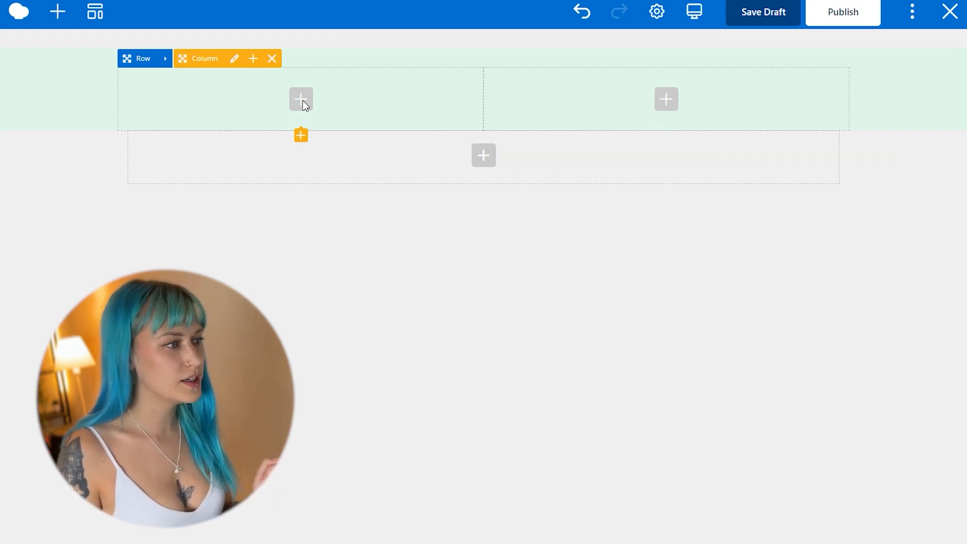
- Add a Single Image element to the row's first column, using lp-logo.png from the media library
click(302, 100)
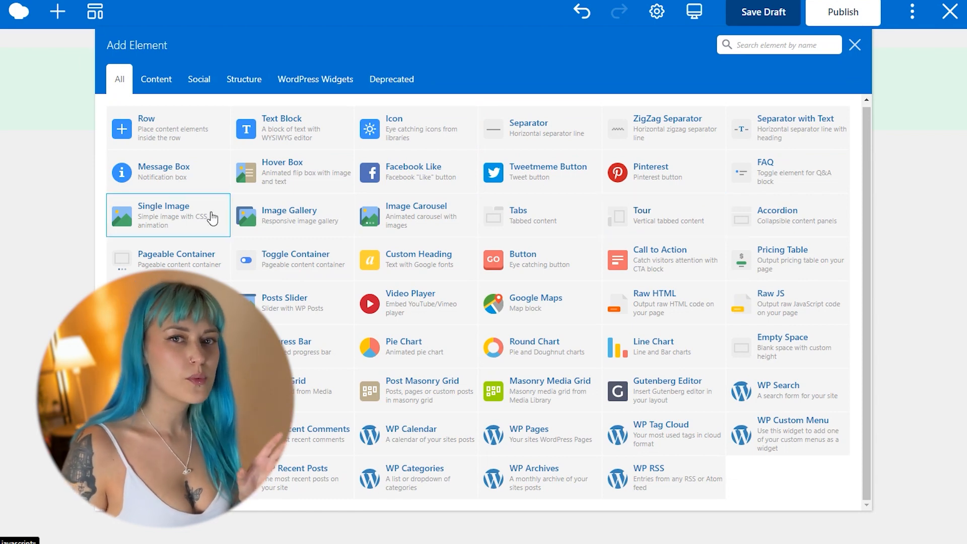
click(200, 213)
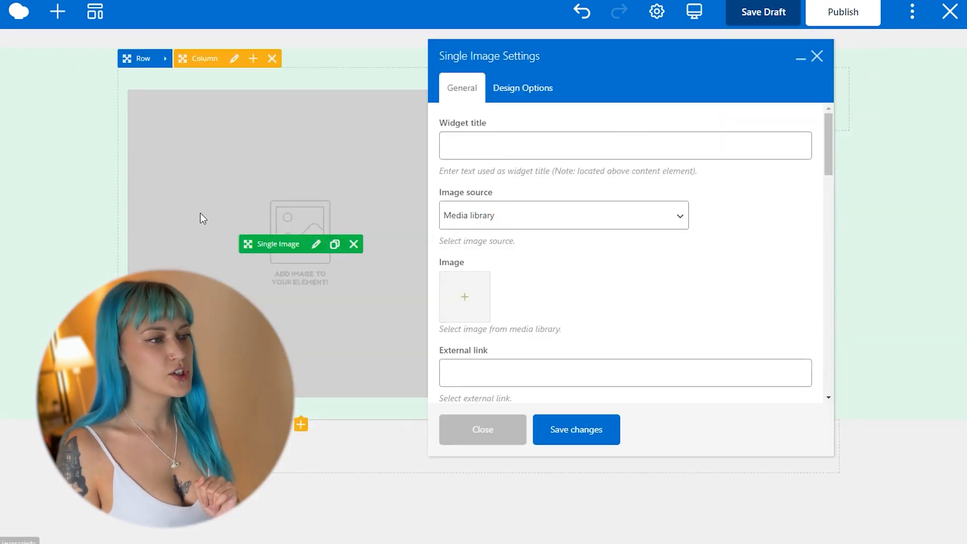
click(661, 216)
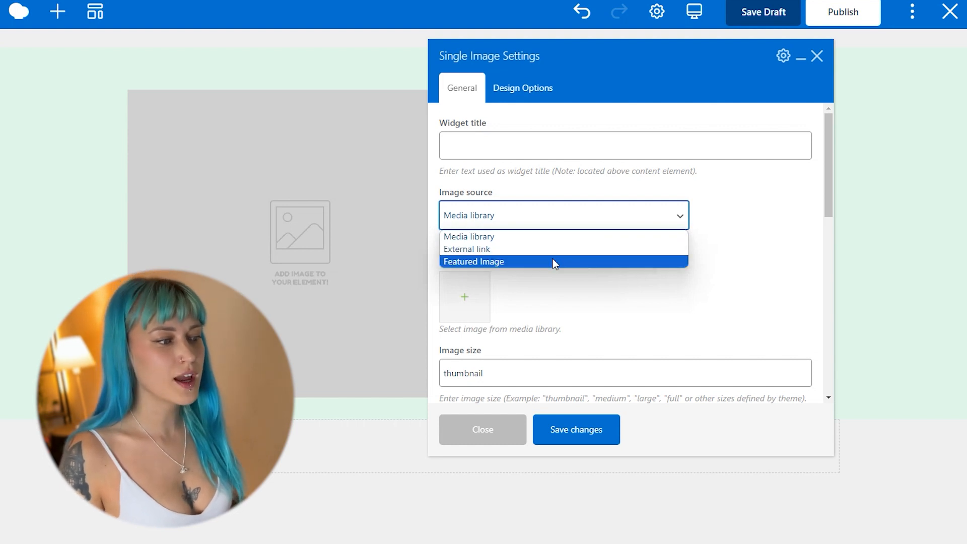
click(621, 316)
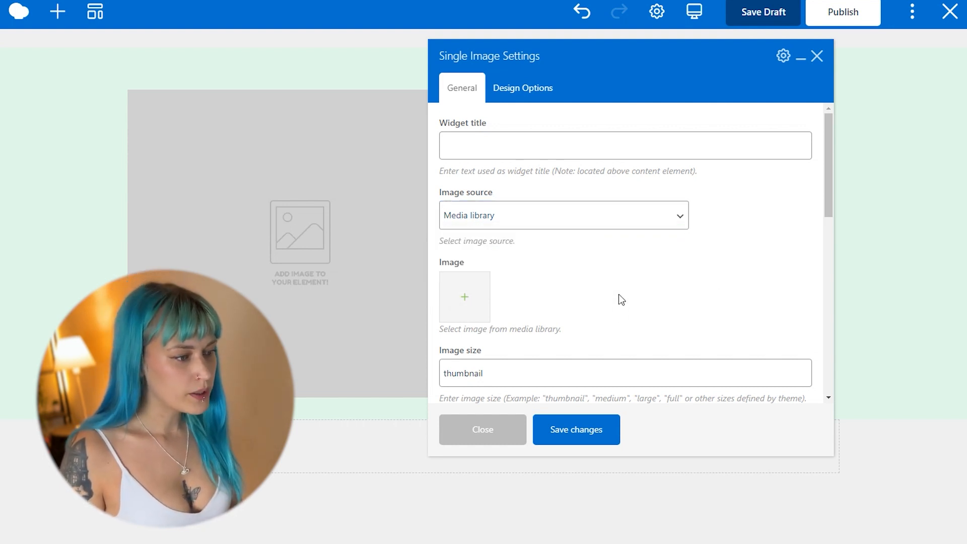
click(471, 304)
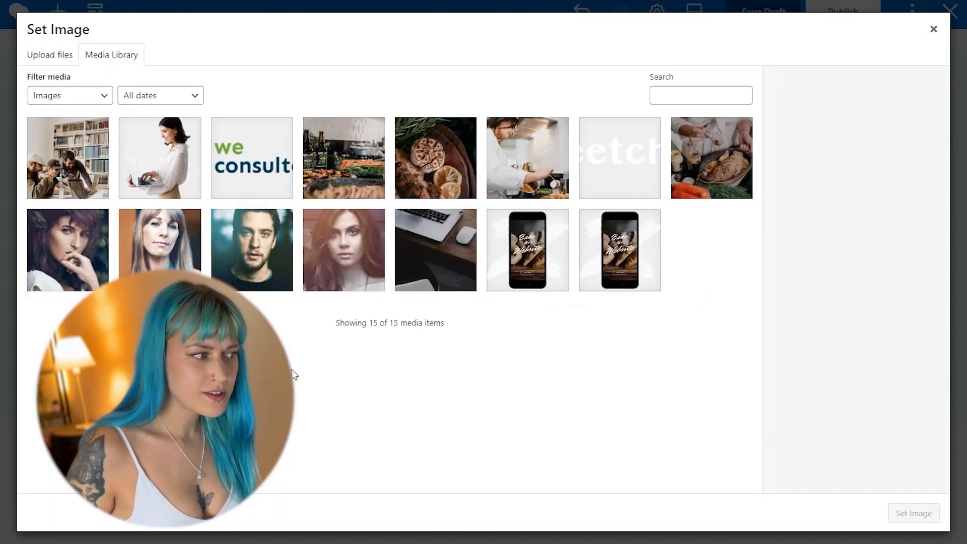
click(258, 174)
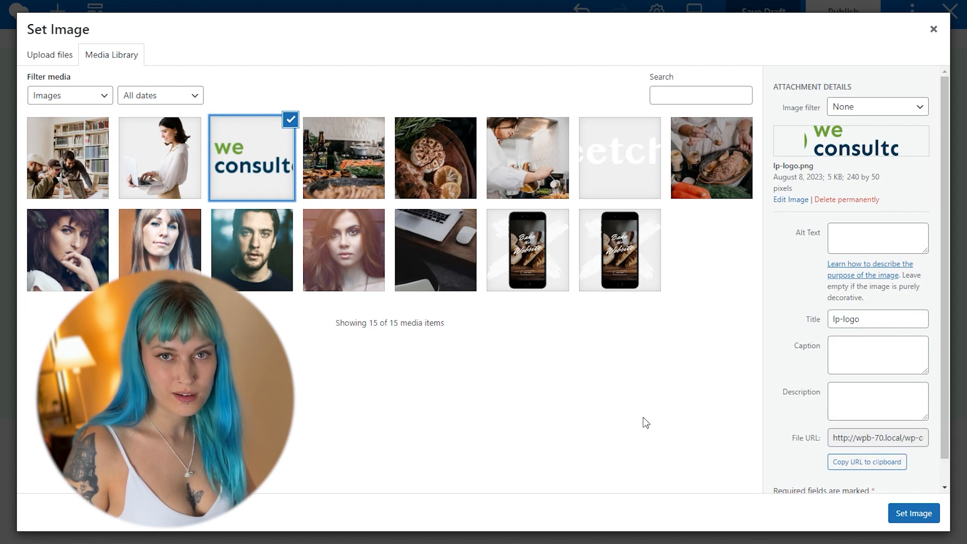
click(921, 514)
- Set the logo's image size to full and save the Single Image settings
scroll(579, 312, down, 1)
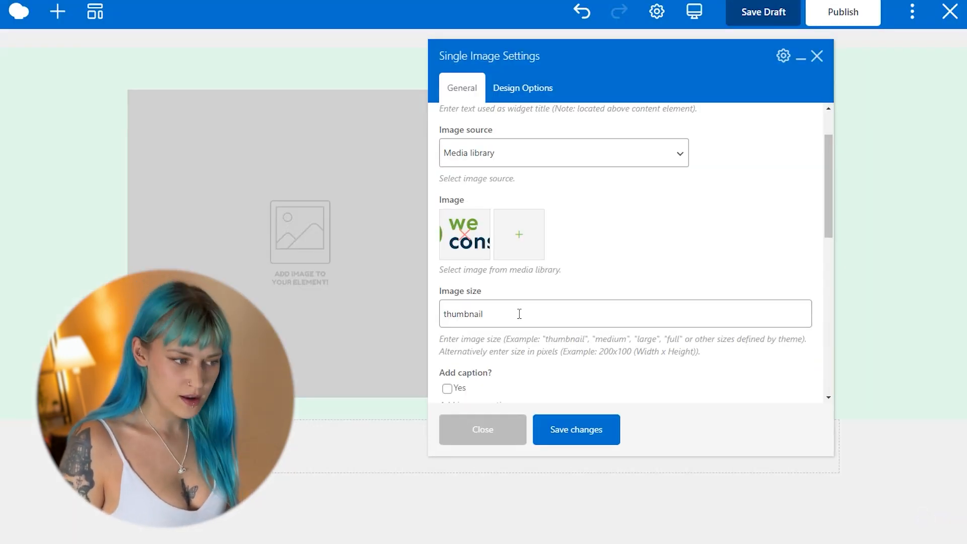
double_click(442, 314)
text(full)
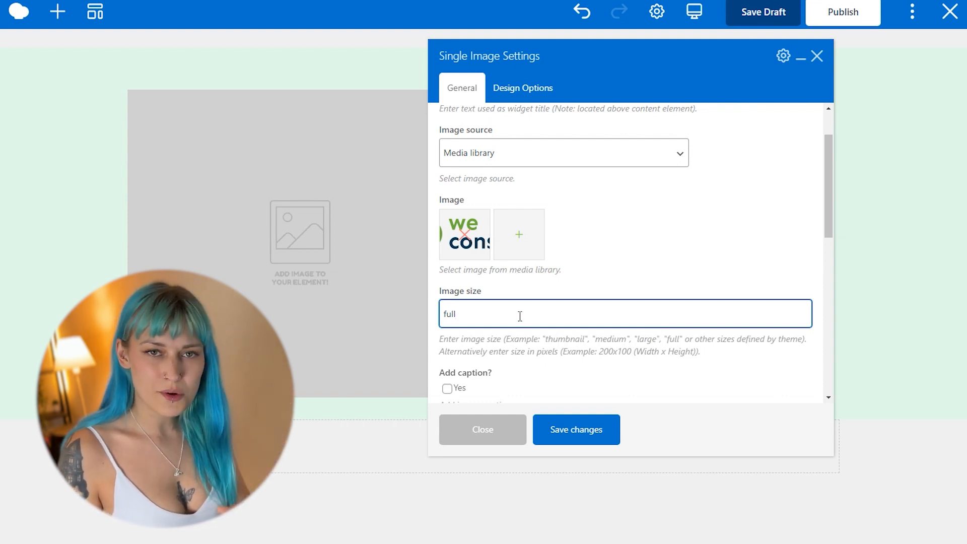
key(Return)
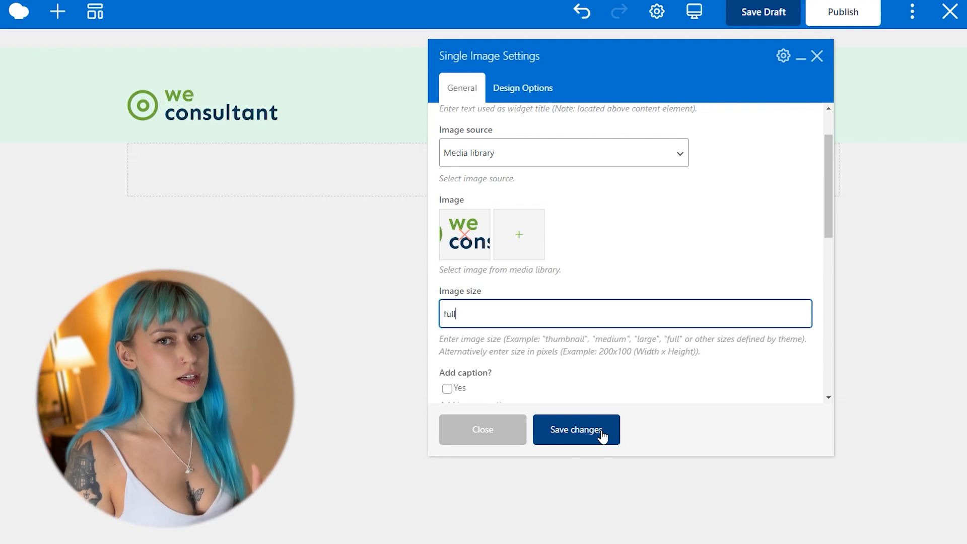
click(817, 57)
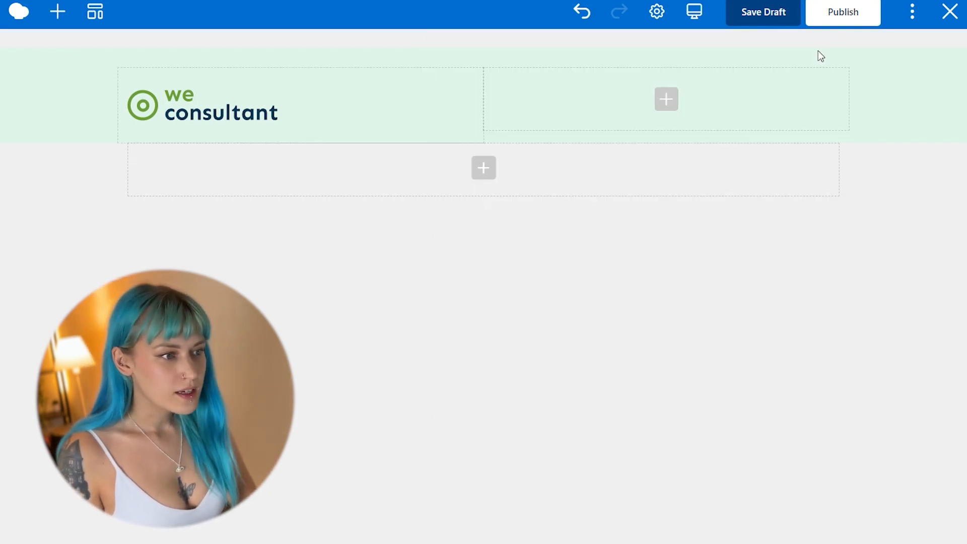
- Add a Button element to the header row's second column with the text BOOK NOW
click(665, 106)
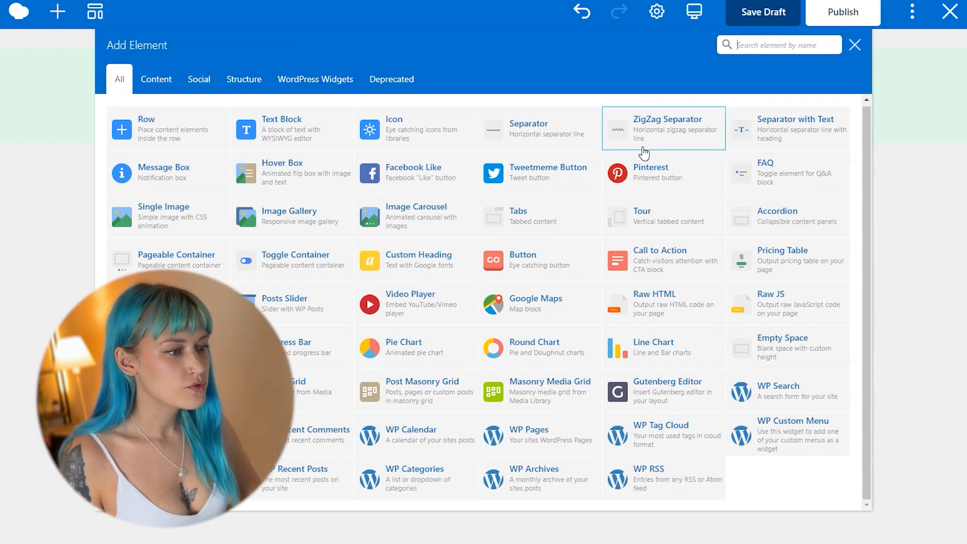
click(547, 262)
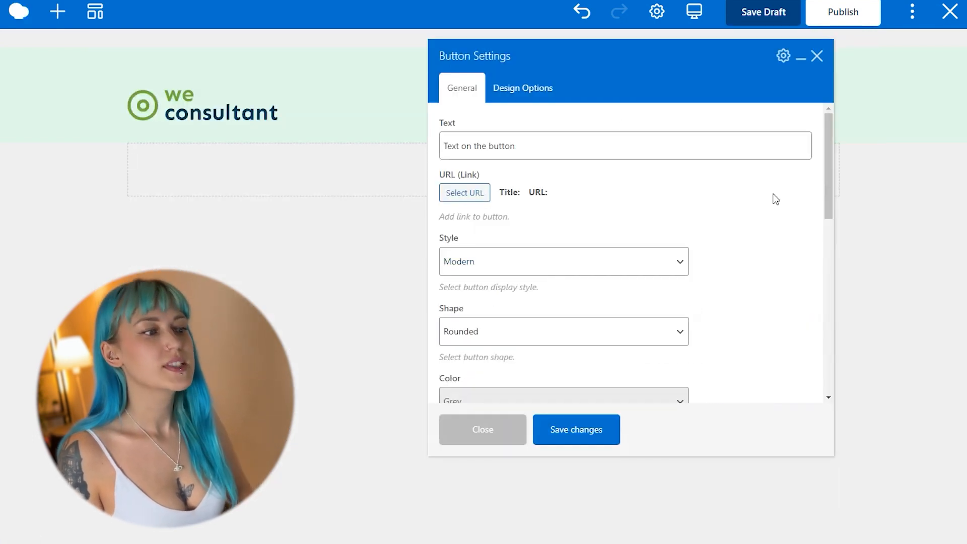
drag(624, 146, 434, 164)
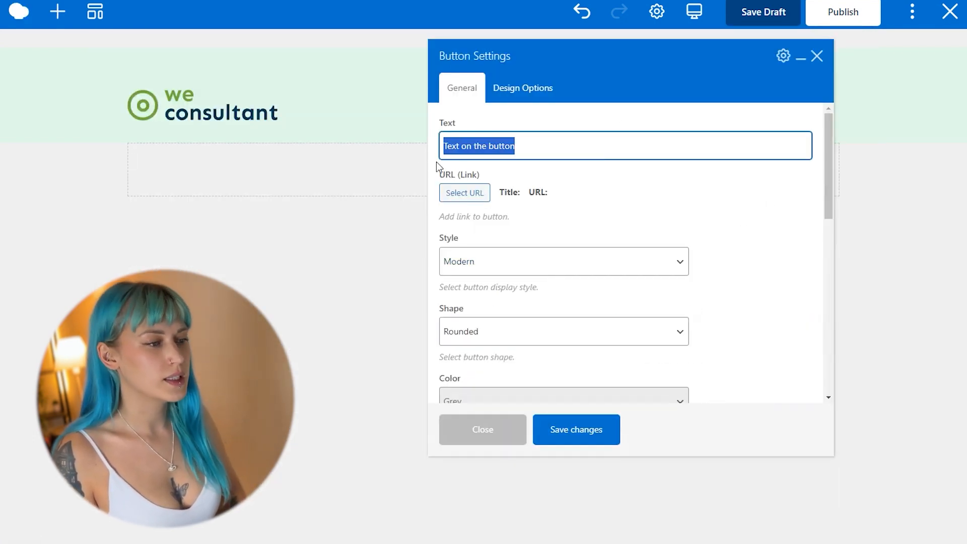
text(BOOK NOW)
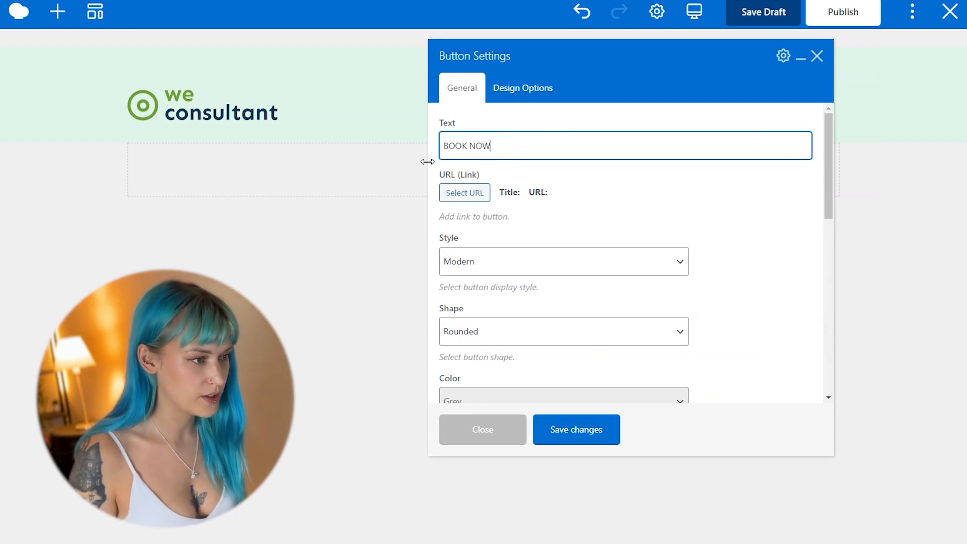
click(680, 224)
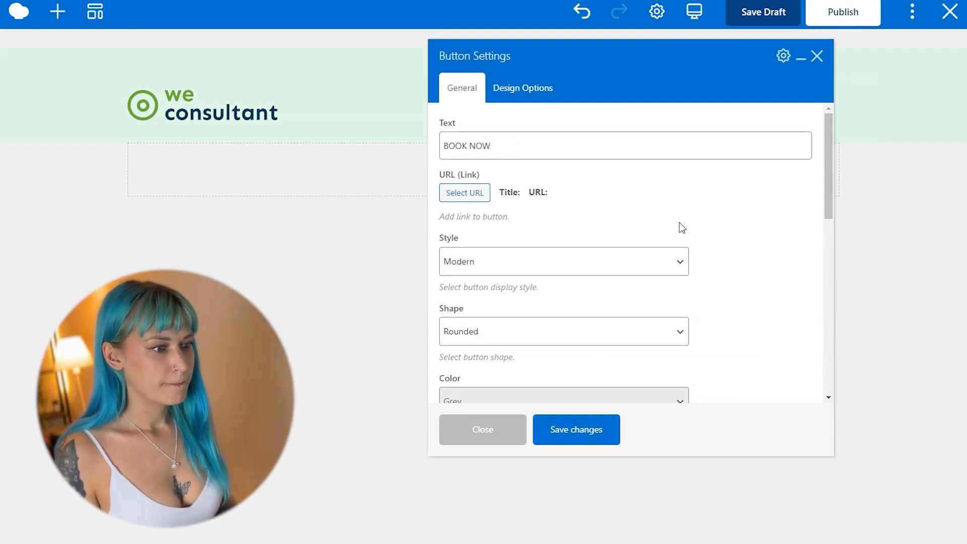
- Set the BOOK NOW button's style to Flat and its shape to Round
click(687, 263)
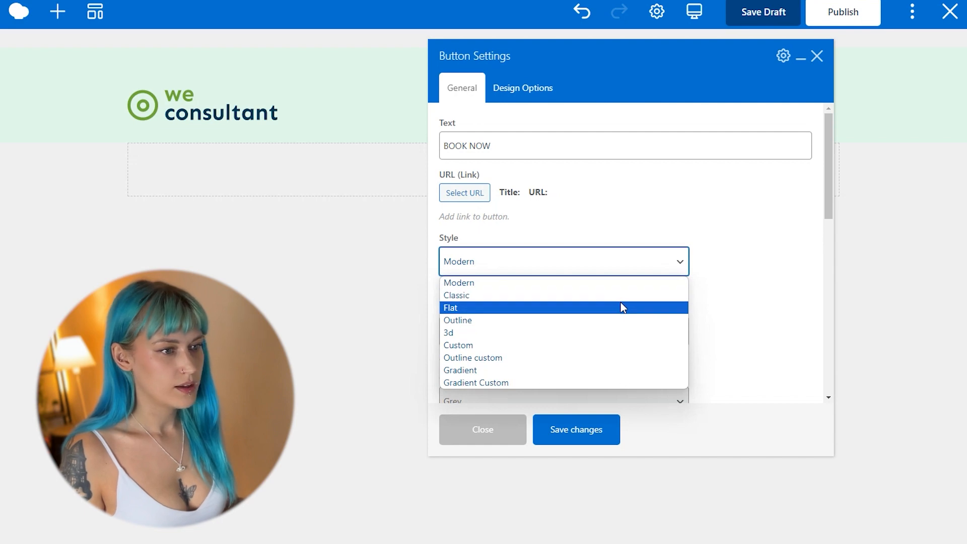
click(624, 306)
drag(654, 56, 283, 47)
mouse_move(541, 113)
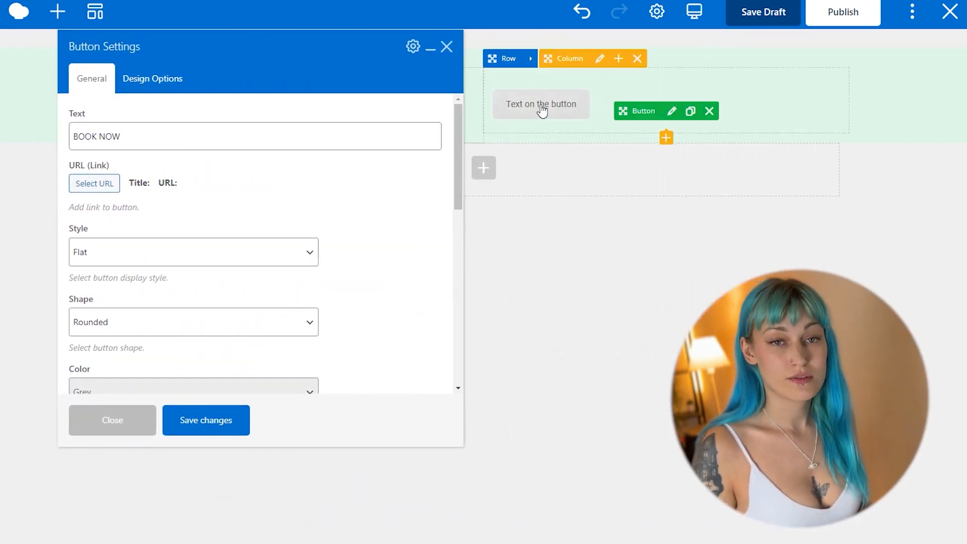
scroll(377, 285, down, 2)
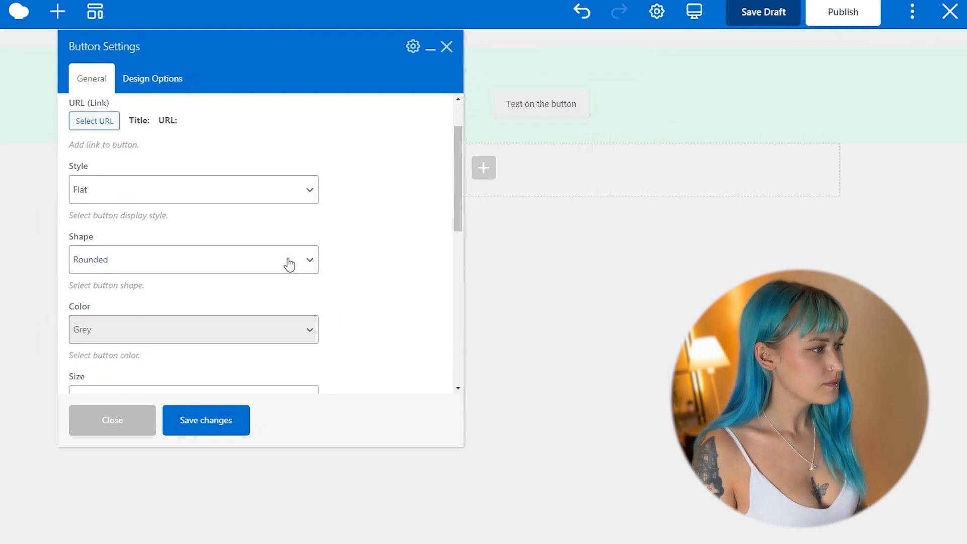
click(289, 259)
click(241, 307)
- Set the BOOK NOW button's color to Green and its size to Large
scroll(362, 267, down, 4)
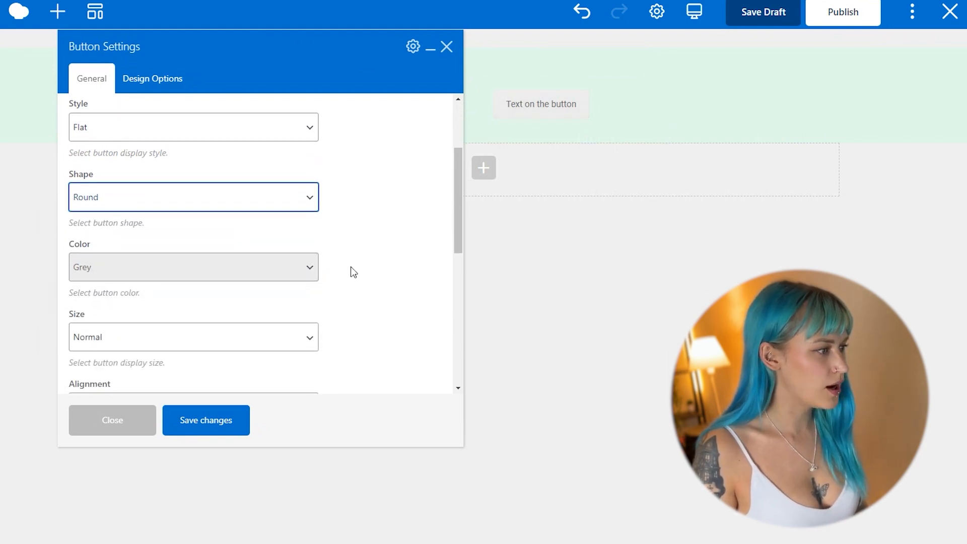
click(285, 217)
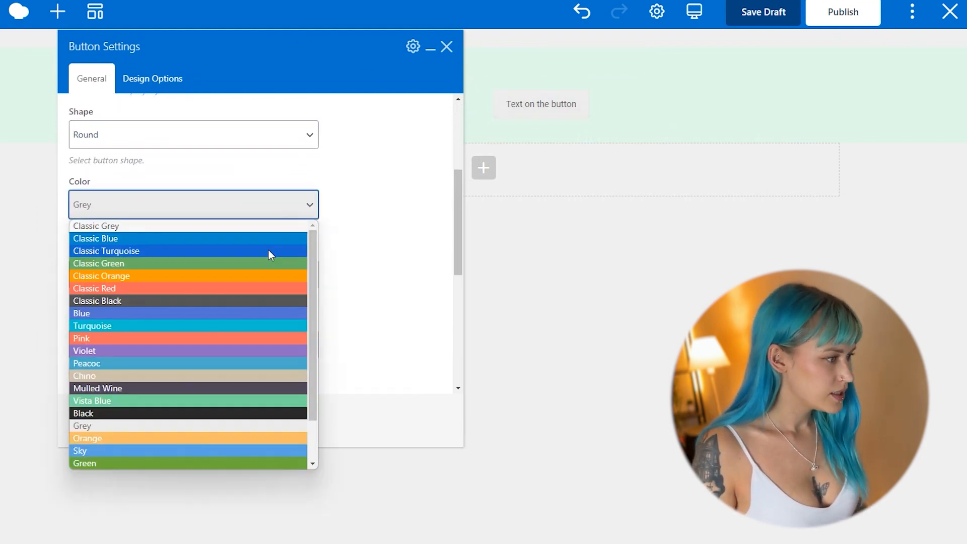
click(206, 462)
scroll(380, 253, down, 2)
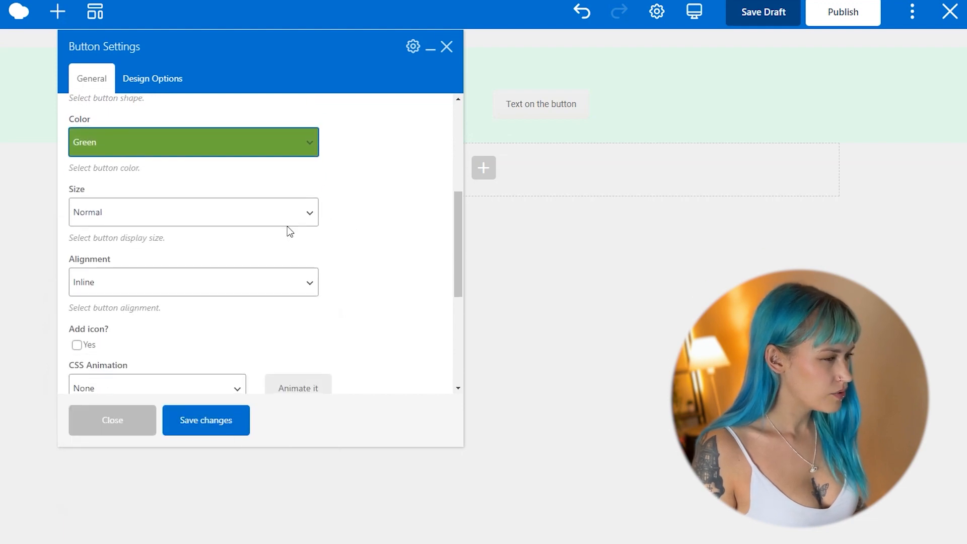
click(229, 211)
click(173, 272)
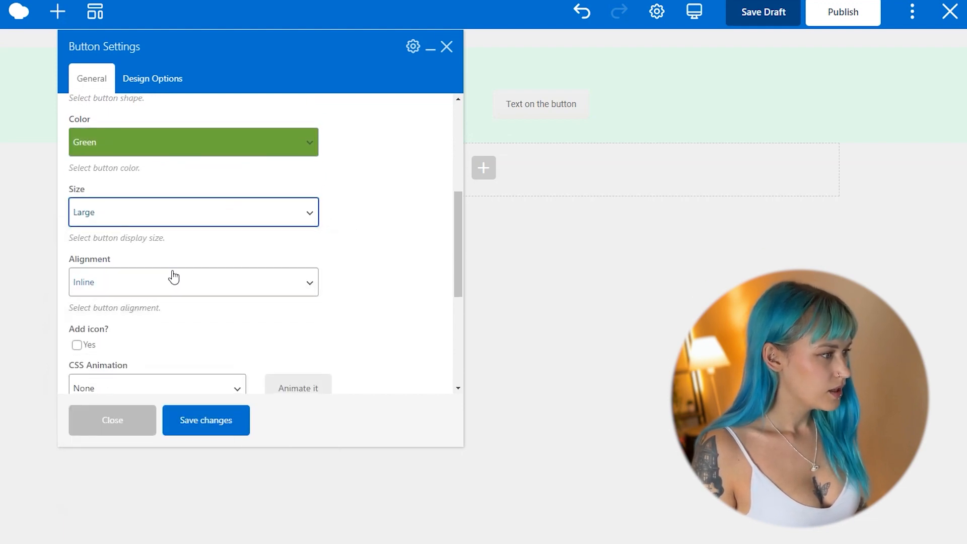
- Align the BOOK NOW button to the right, save the button settings and close them
scroll(346, 264, down, 2)
click(303, 222)
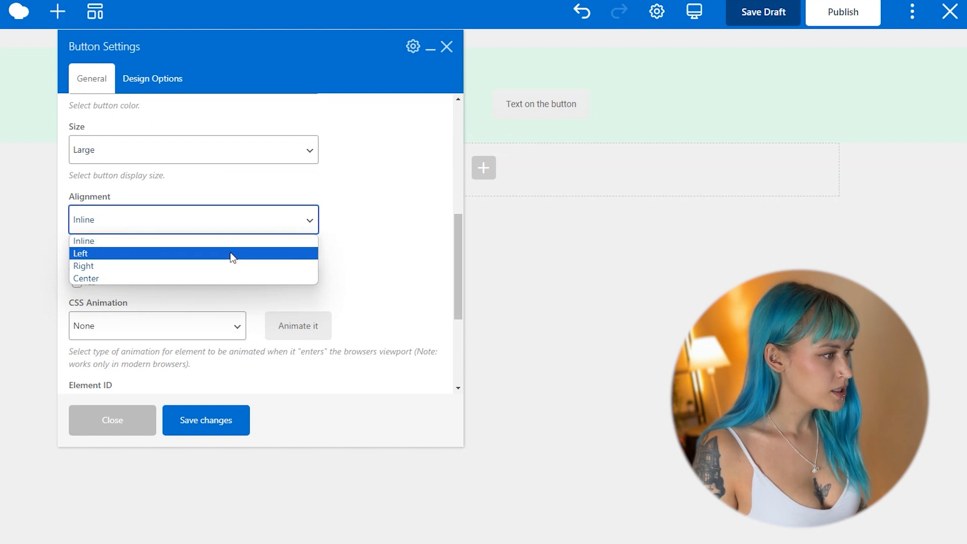
click(216, 266)
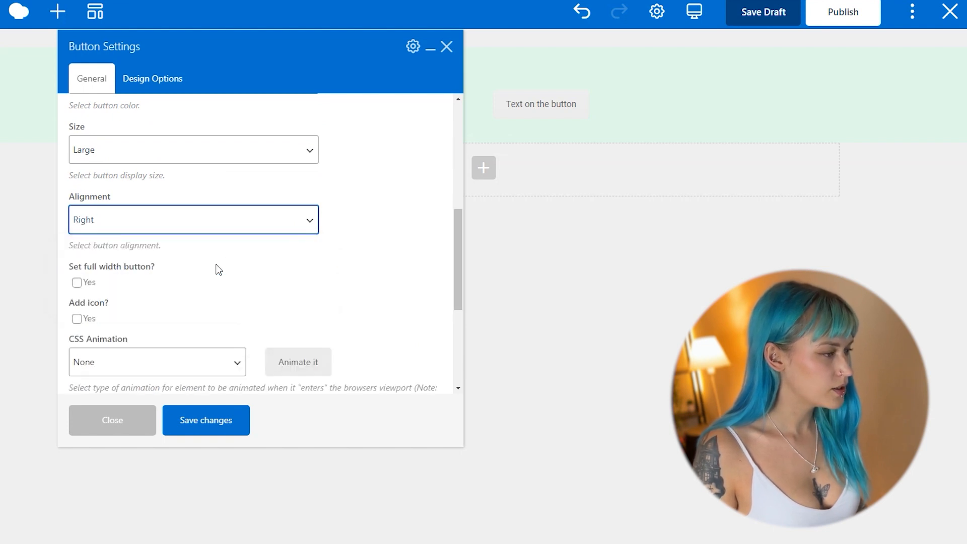
click(235, 429)
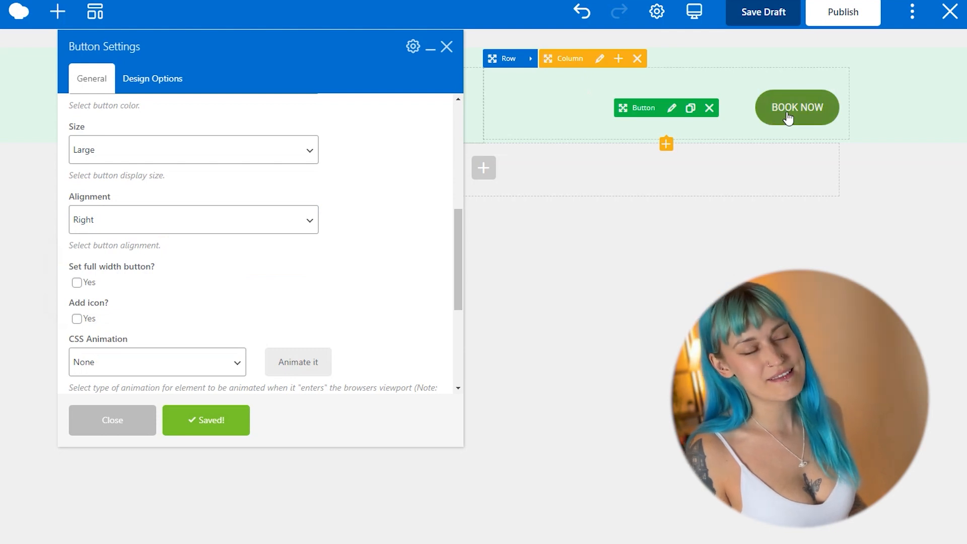
drag(300, 64, 658, 76)
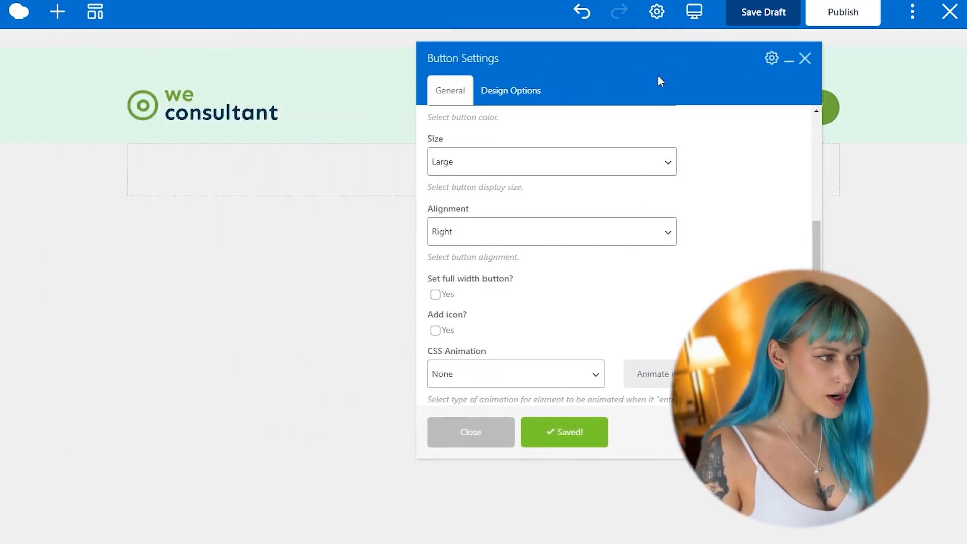
click(806, 59)
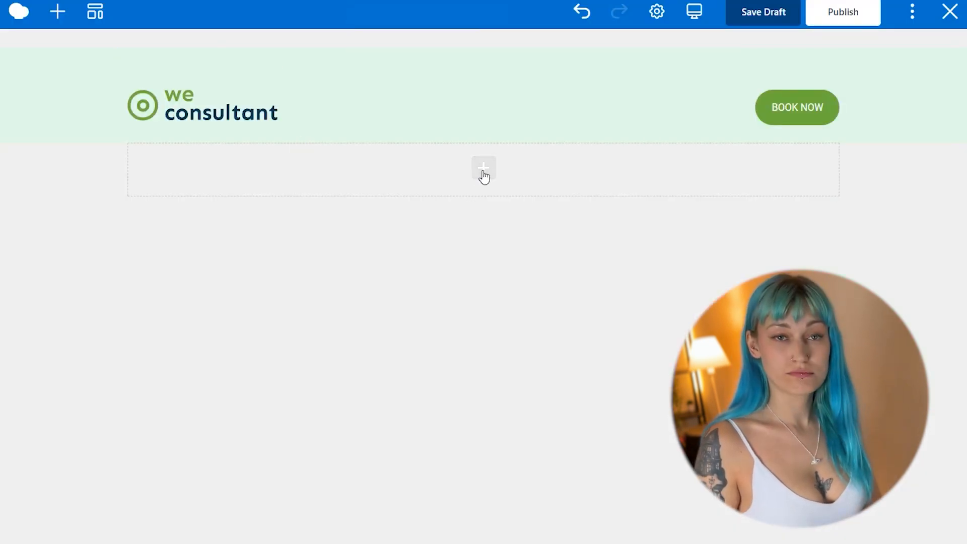
- Add a new row below the header row and set its row stretch to Stretch row
click(483, 174)
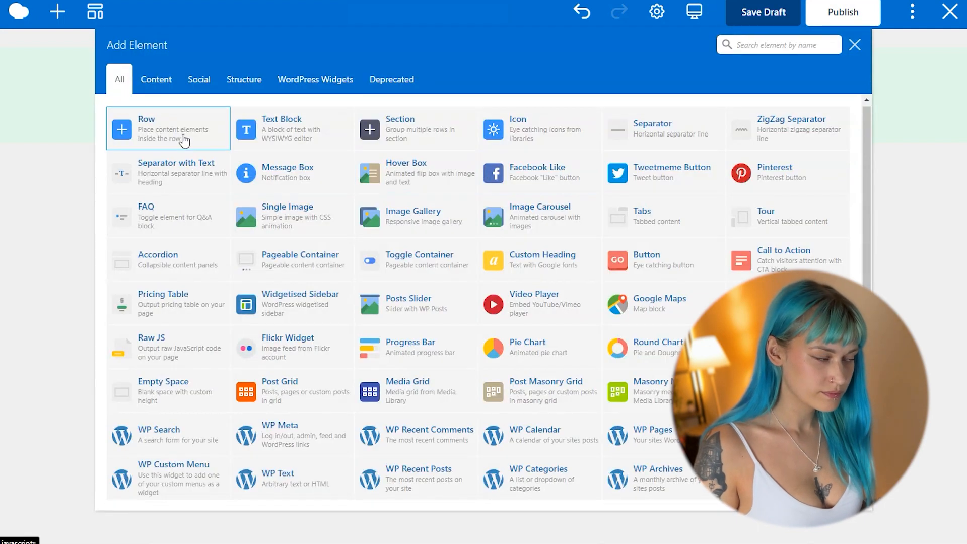
click(183, 134)
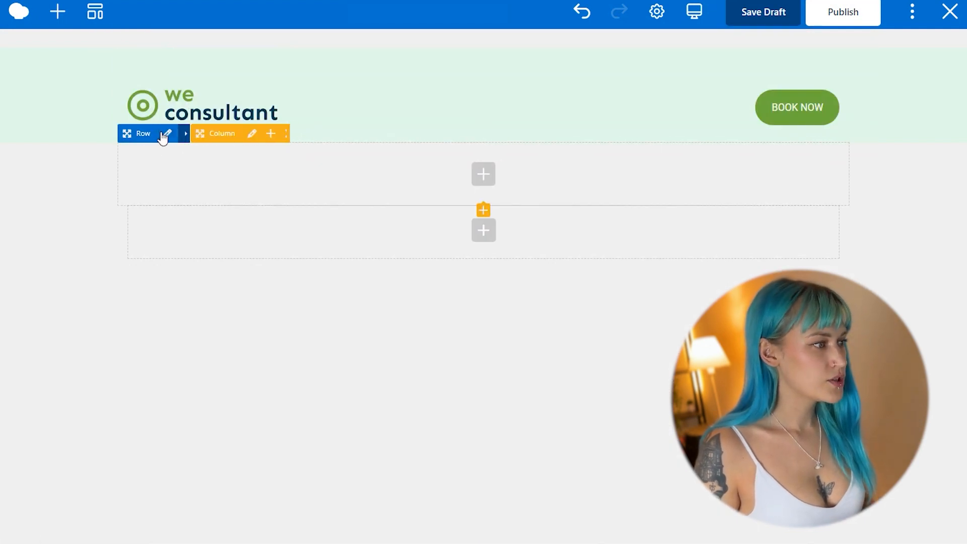
click(165, 134)
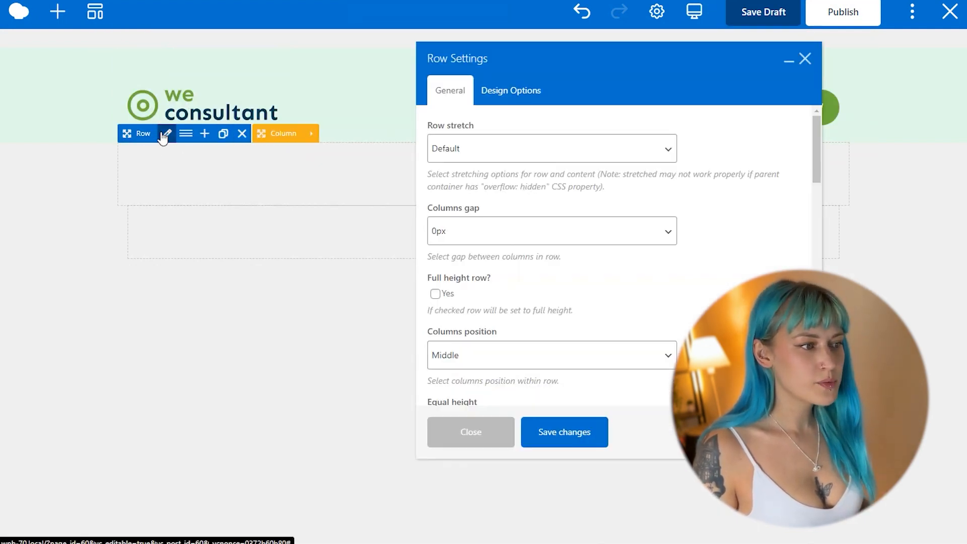
click(433, 155)
click(456, 183)
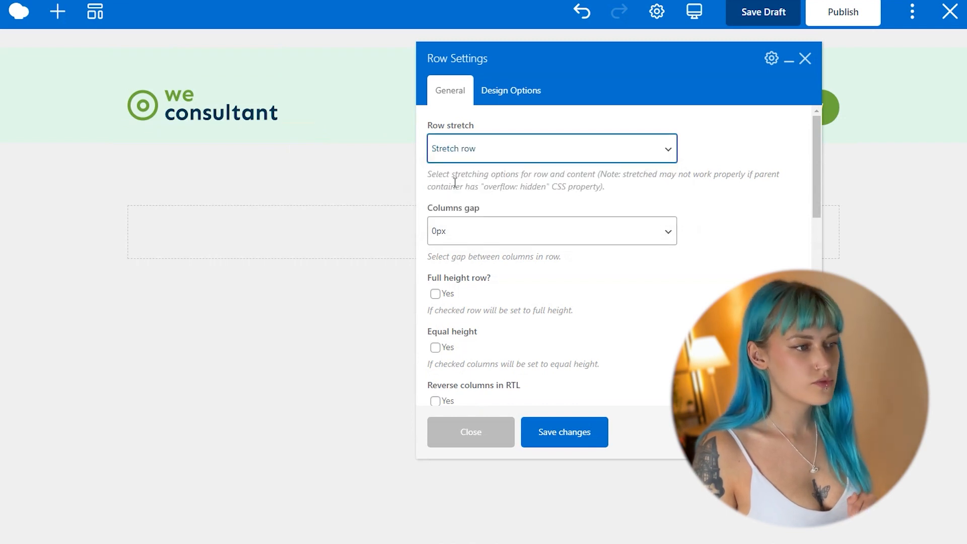
- Give the new row the copied light green color as its background, and save and close the row settings
click(506, 97)
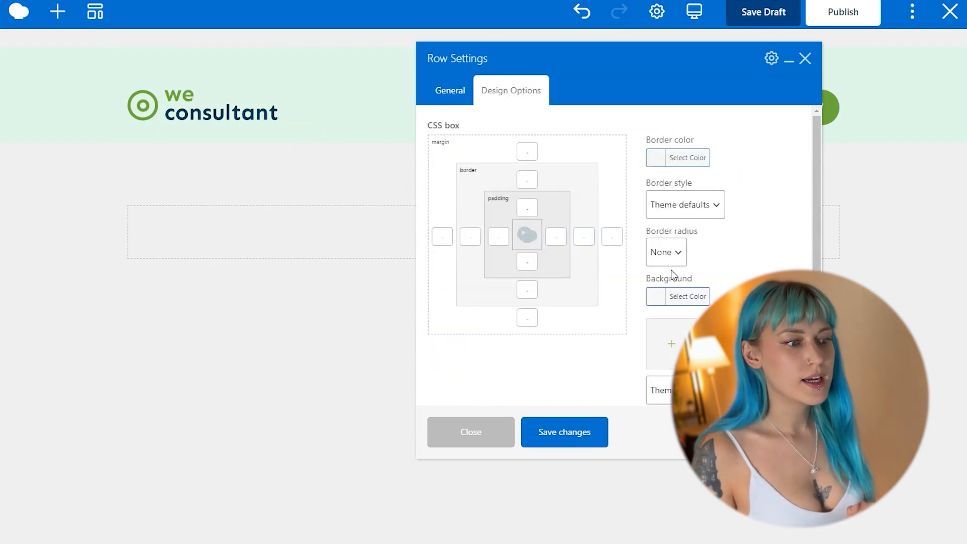
click(683, 296)
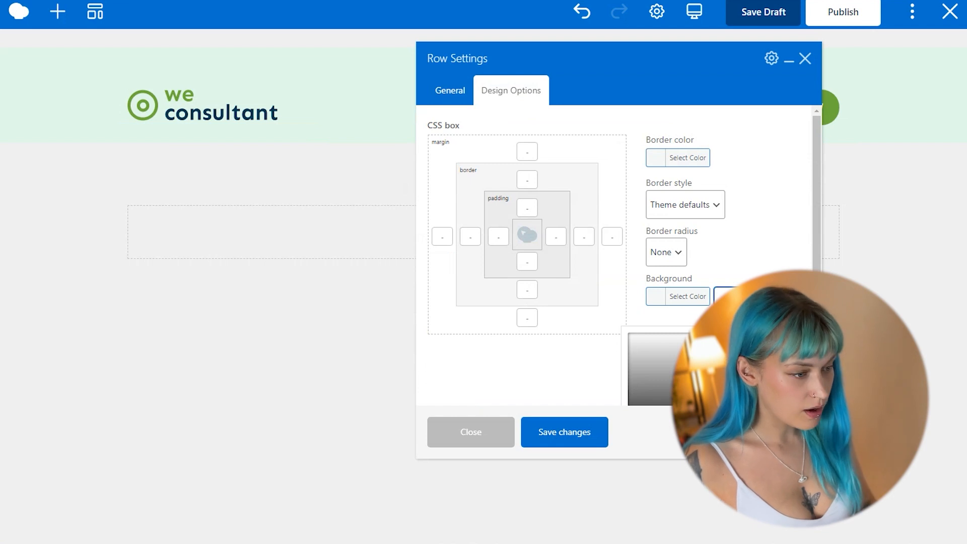
key(ctrl+v)
click(556, 432)
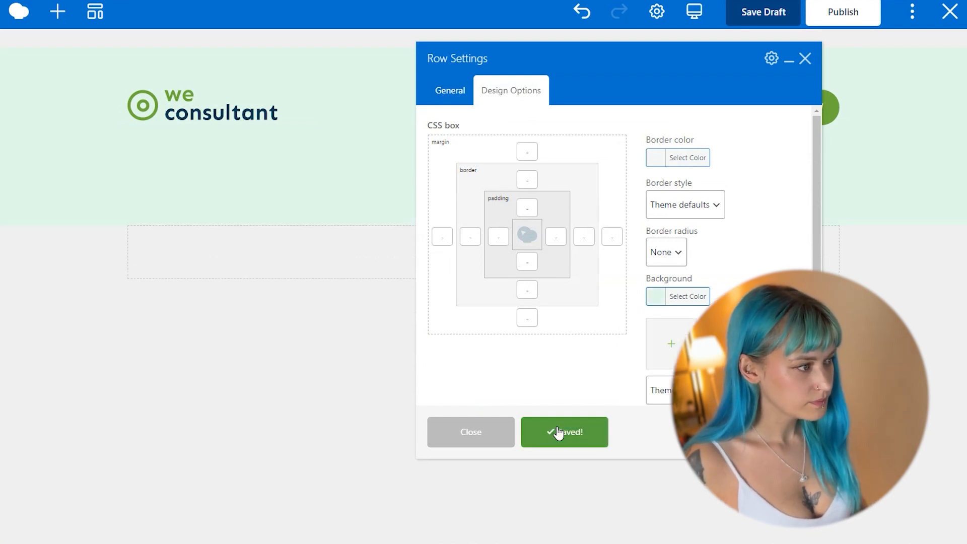
click(804, 60)
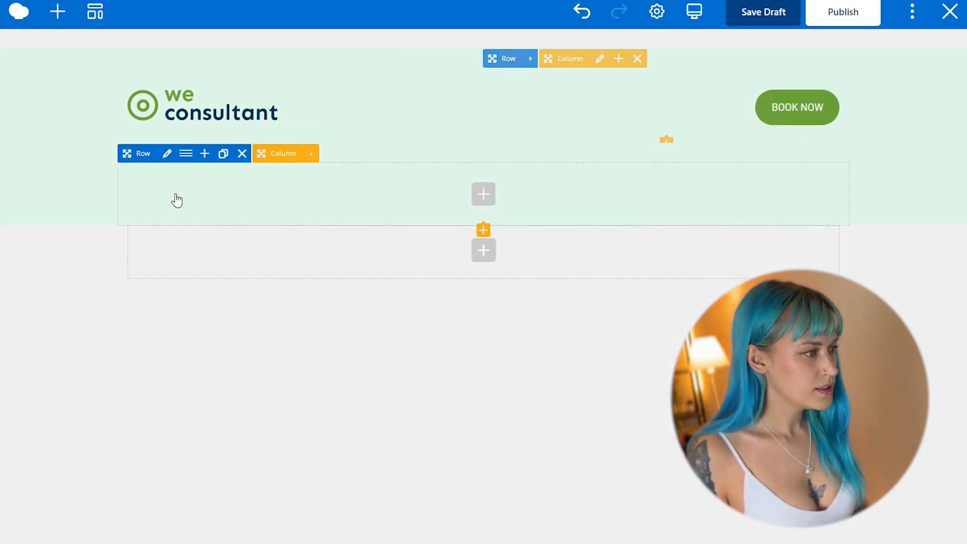
- Change the second row's layout to two equal columns (1/2 + 1/2)
click(186, 153)
click(538, 115)
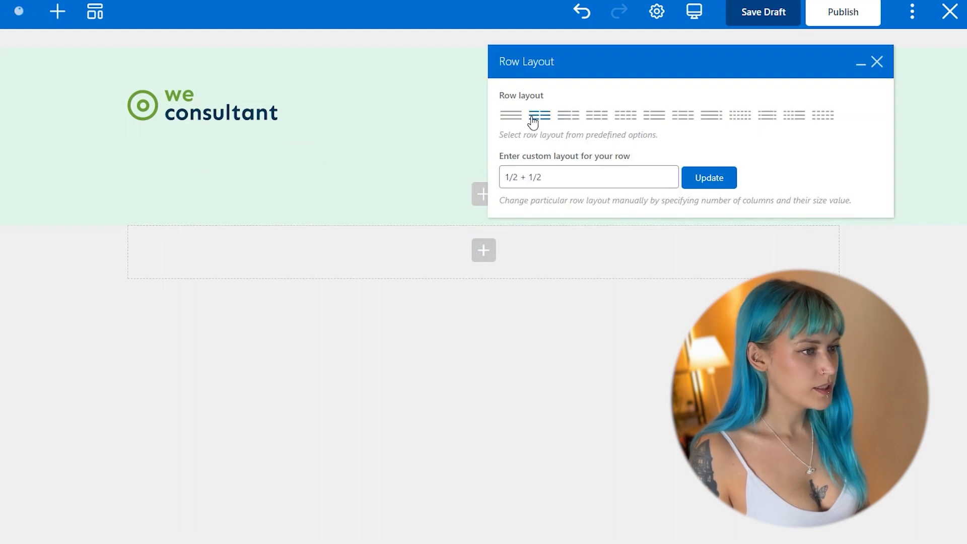
click(877, 62)
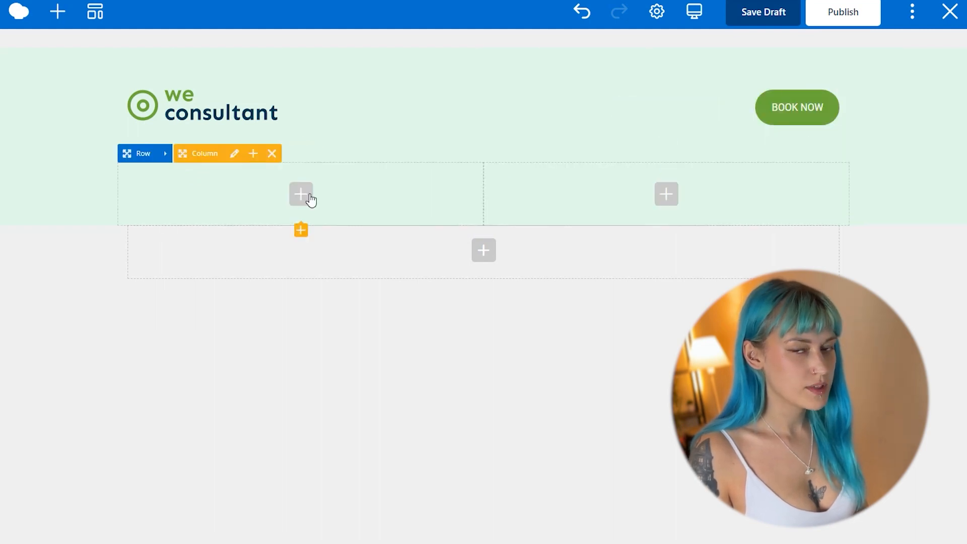
- Add a Single Image element to the second row's right column, using the woman-with-laptop photo from the media library, and save it
click(623, 195)
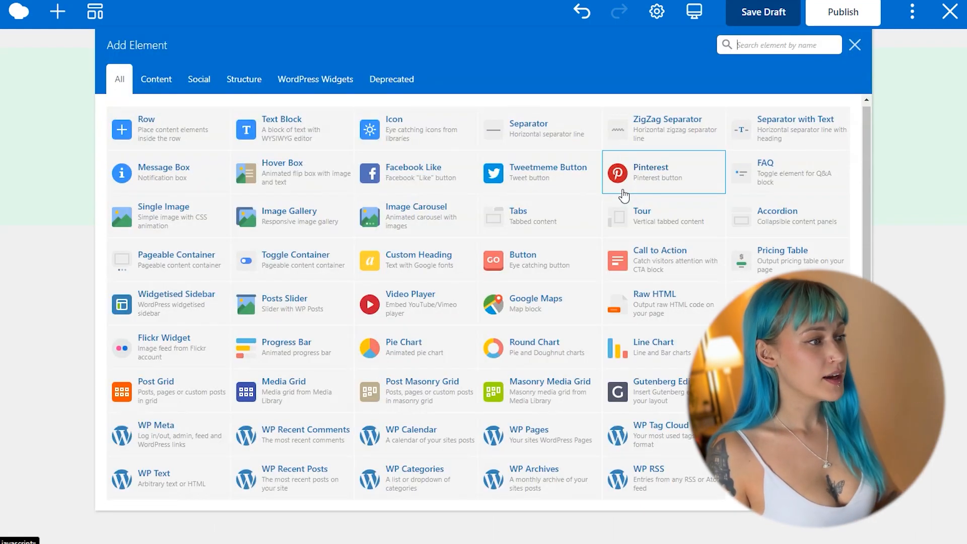
click(176, 220)
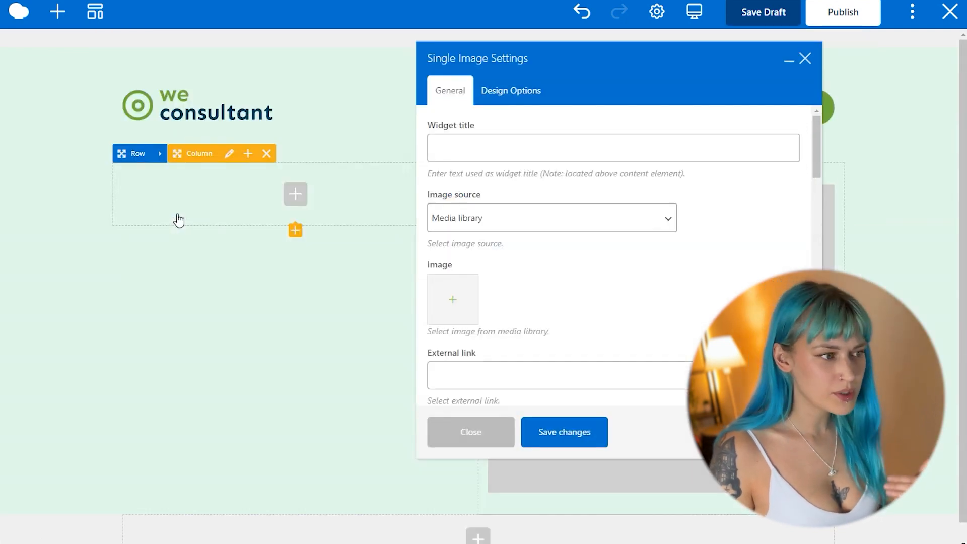
click(450, 295)
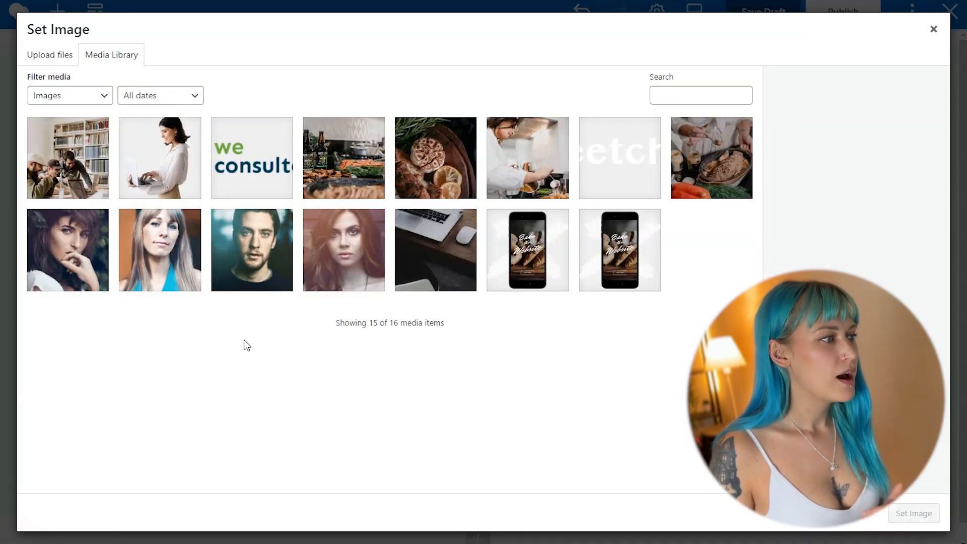
click(157, 174)
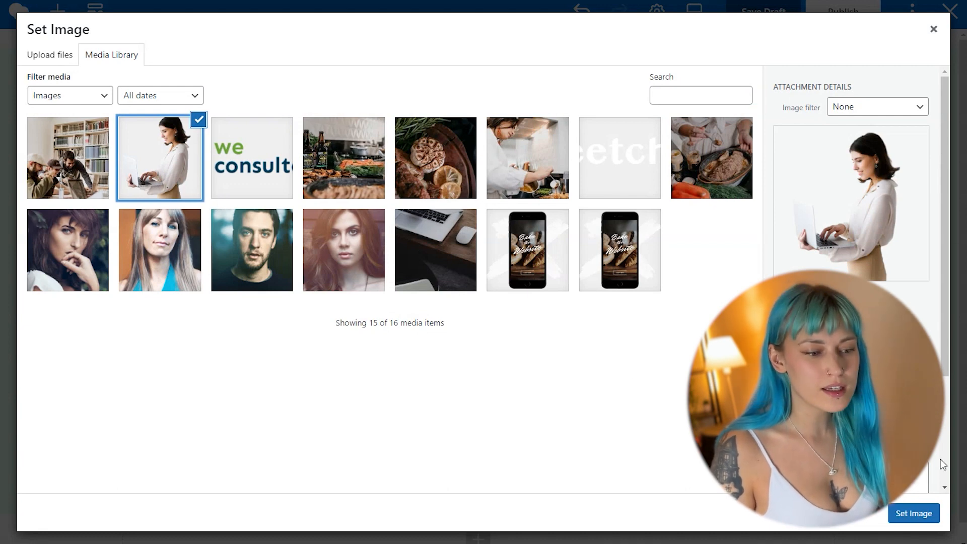
click(926, 518)
click(591, 431)
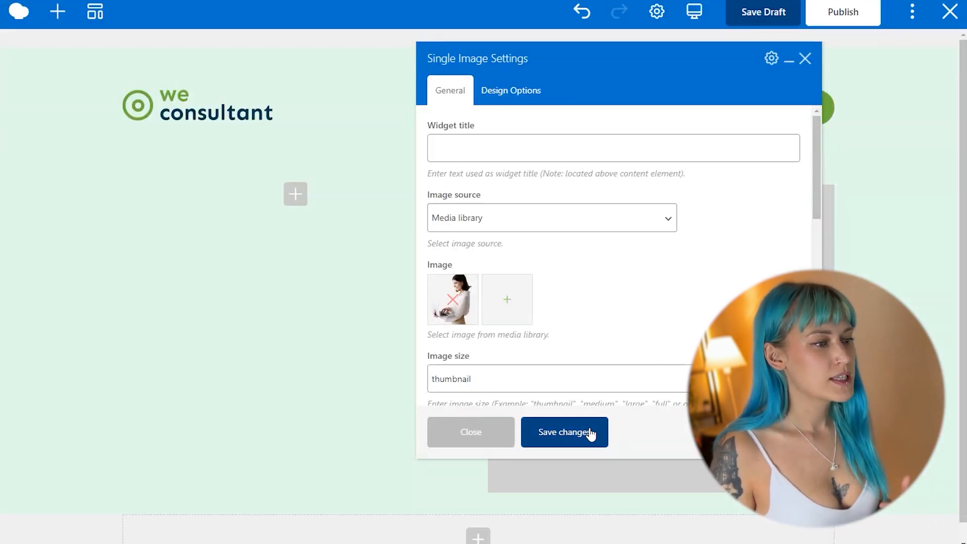
- Set the woman-with-laptop photo's image size to full and save the Single Image settings
drag(649, 65, 300, 74)
drag(165, 386, 75, 384)
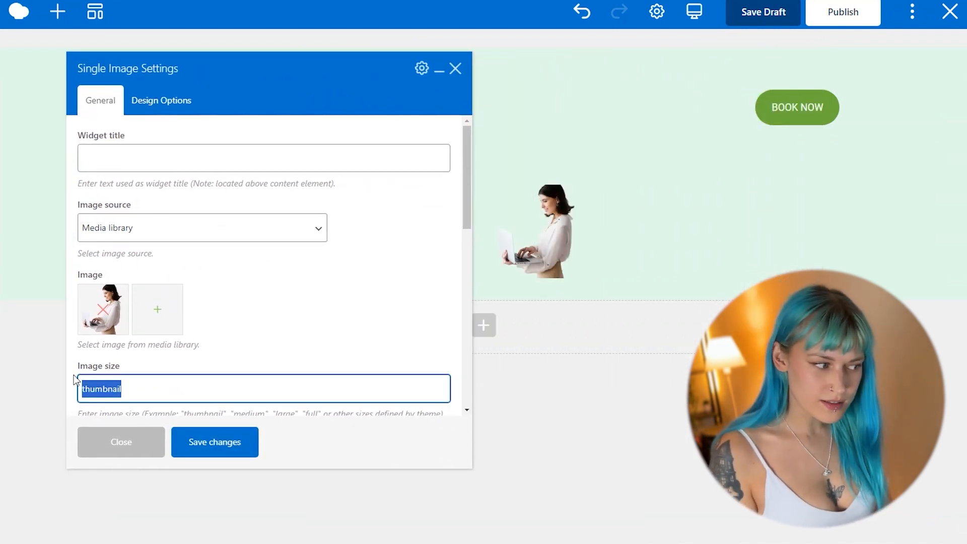
text(full)
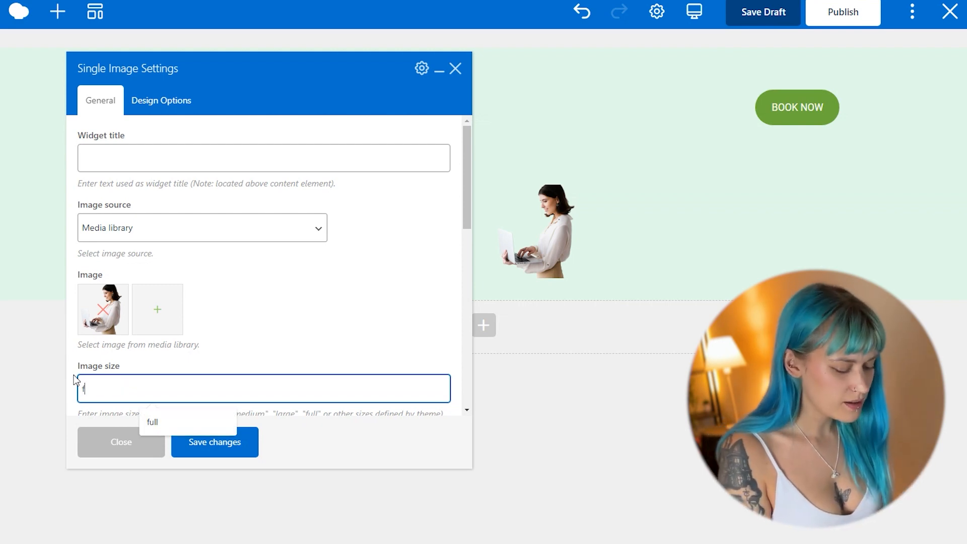
click(216, 445)
scroll(388, 271, down, 5)
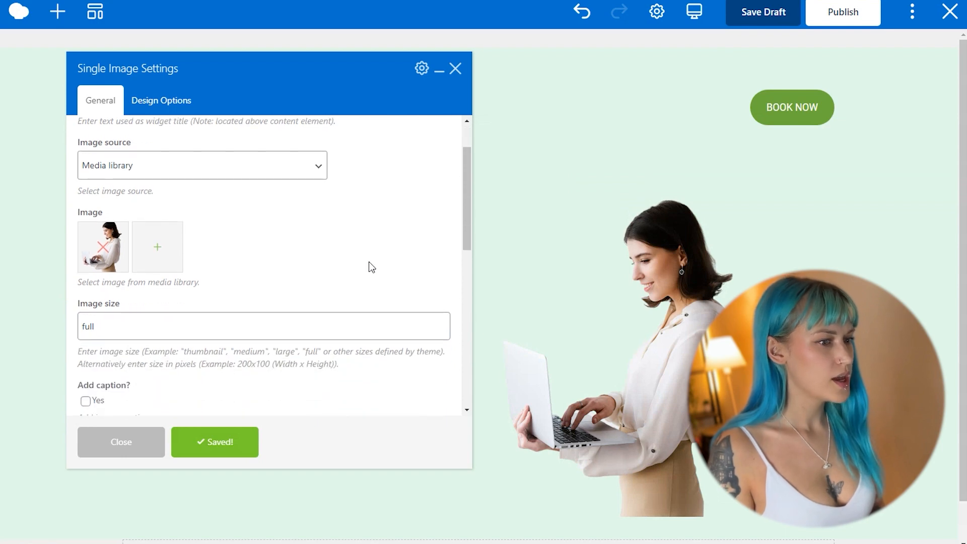
- Set the woman-with-laptop photo's alignment to Center, then save and close the Single Image settings
click(281, 279)
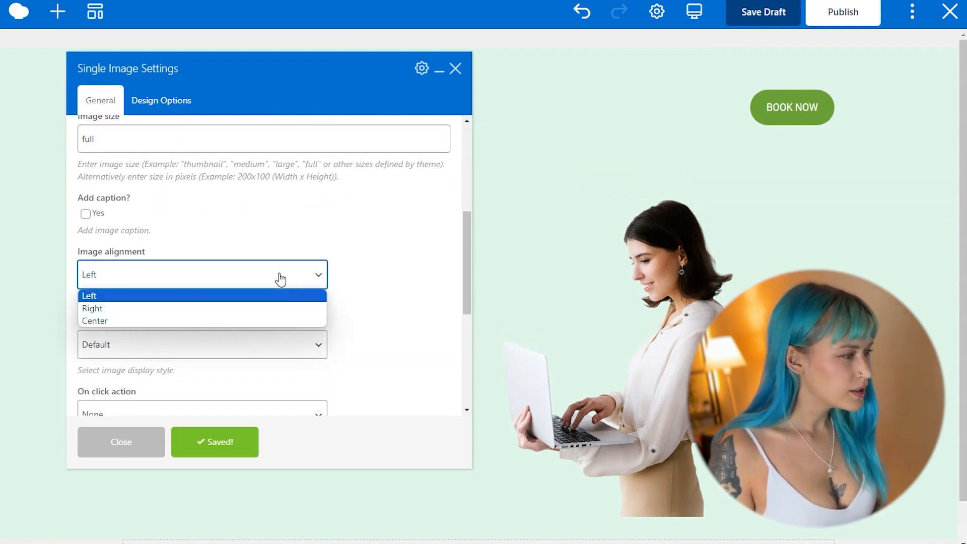
click(219, 321)
click(225, 443)
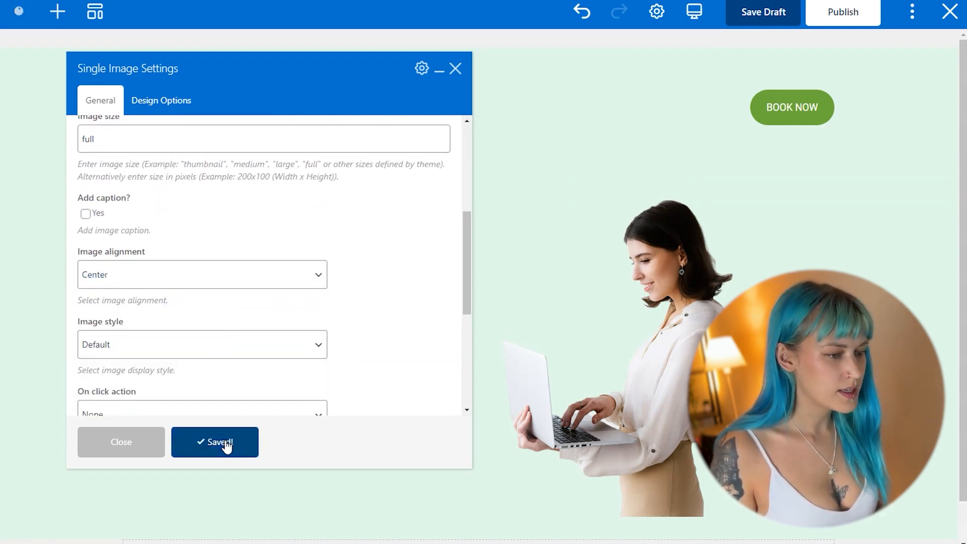
click(456, 72)
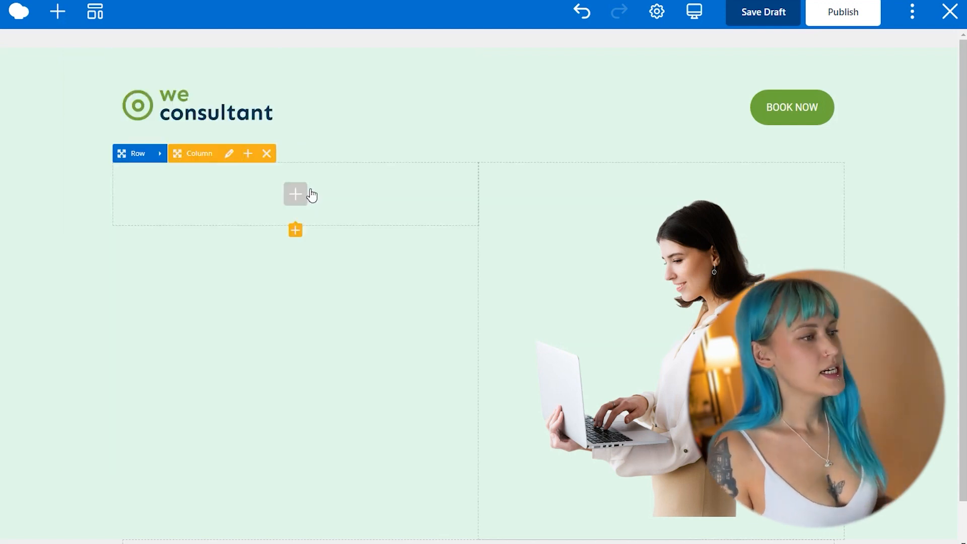
- Add a Text Block to the hero row's left column and replace its placeholder with the headline and subtext copied from the reference page
click(309, 192)
click(282, 131)
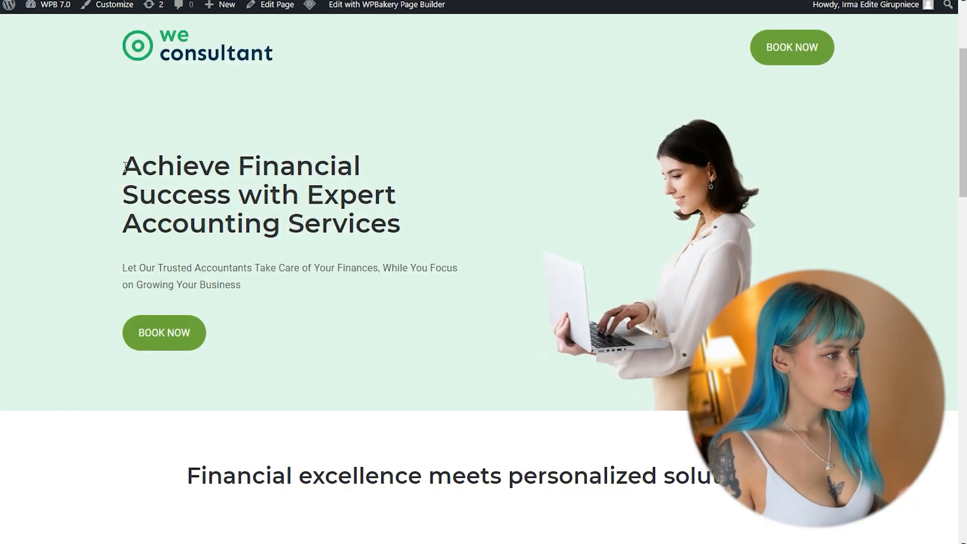
drag(124, 167, 255, 294)
key(ctrl+c)
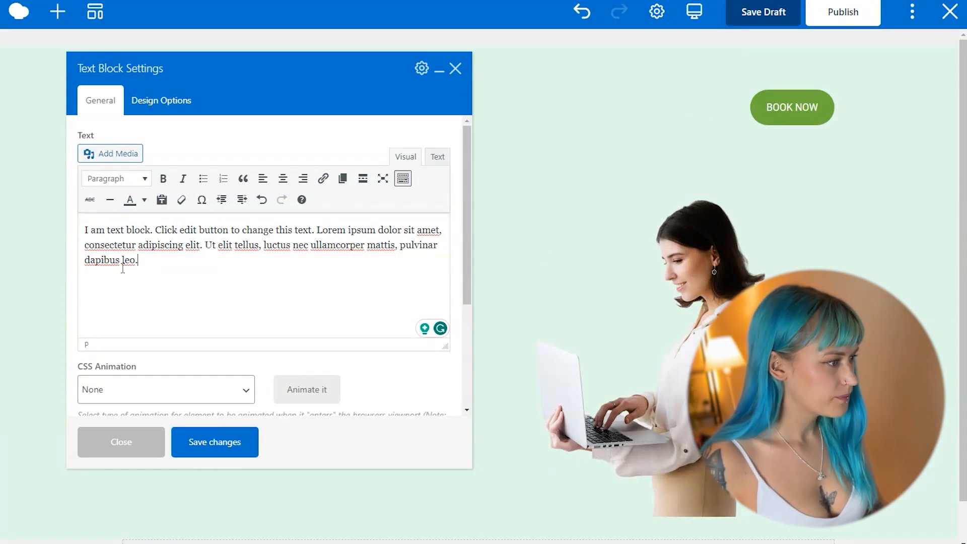
drag(152, 260, 79, 227)
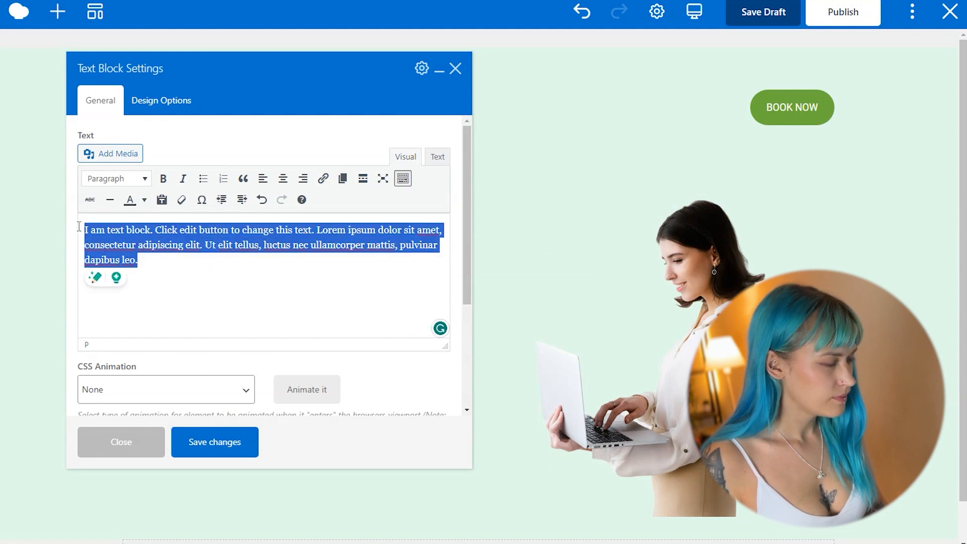
key(BackSpace)
key(ctrl+v)
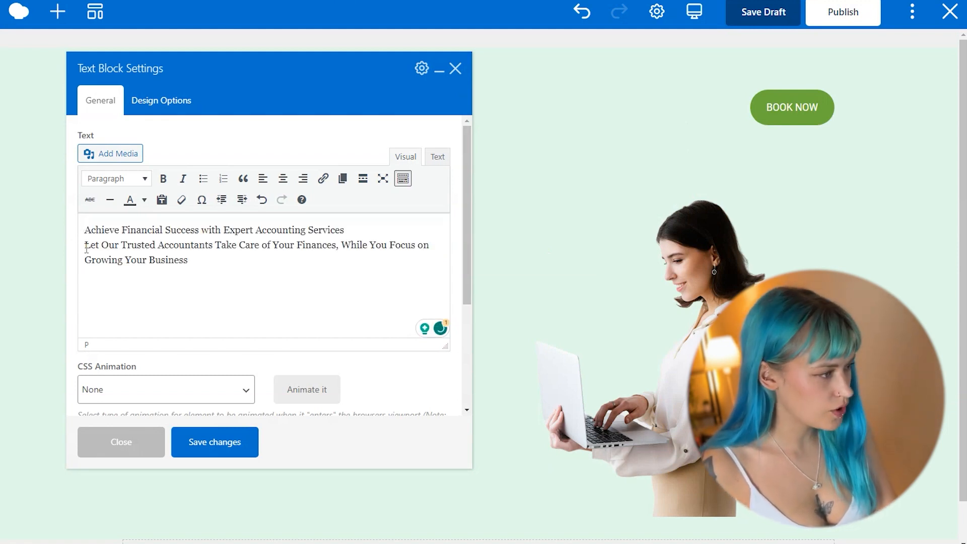
- Split the subtext into its own paragraph, format "Achieve Financial Success with Expert Accounting Services" as Heading 1, and save and close the text block
key(BackSpace)
key(Return)
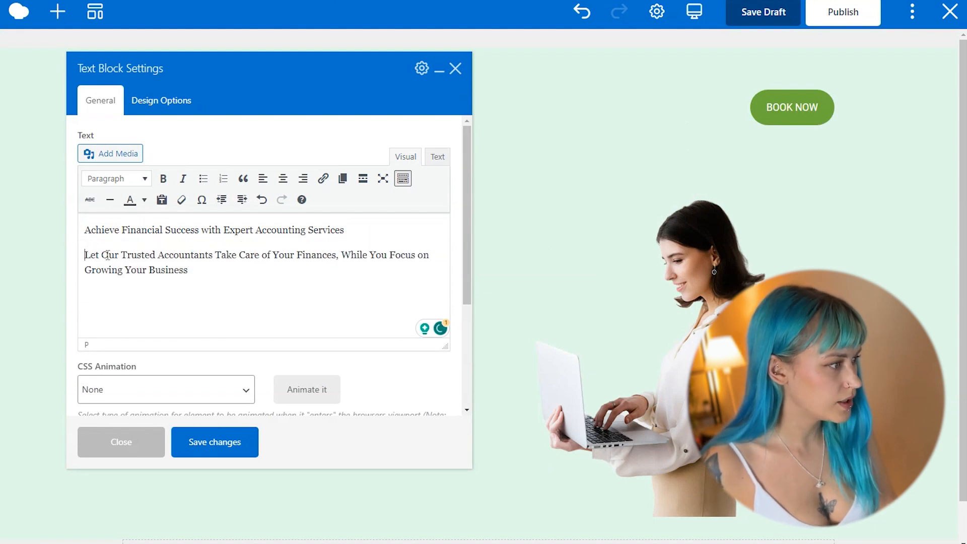
click(143, 180)
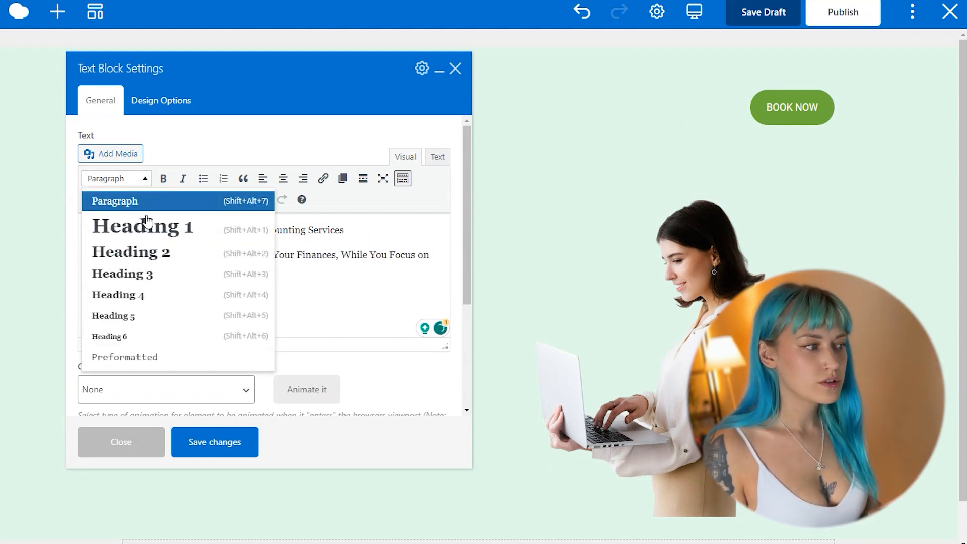
click(182, 233)
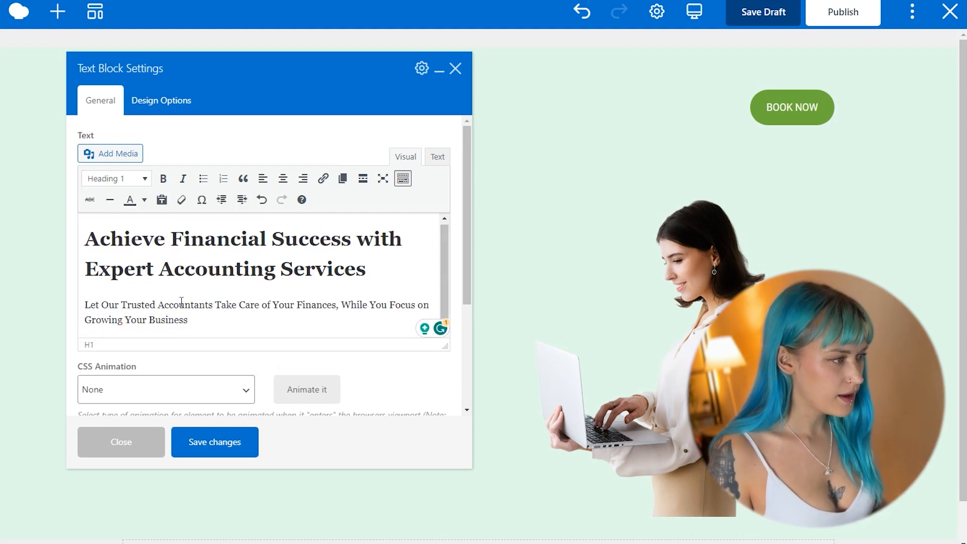
click(240, 453)
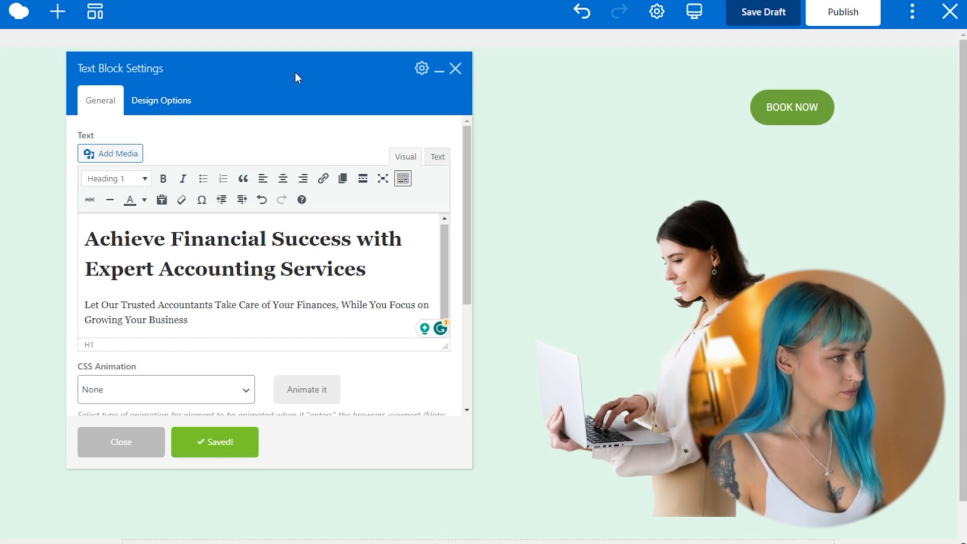
drag(296, 75, 699, 92)
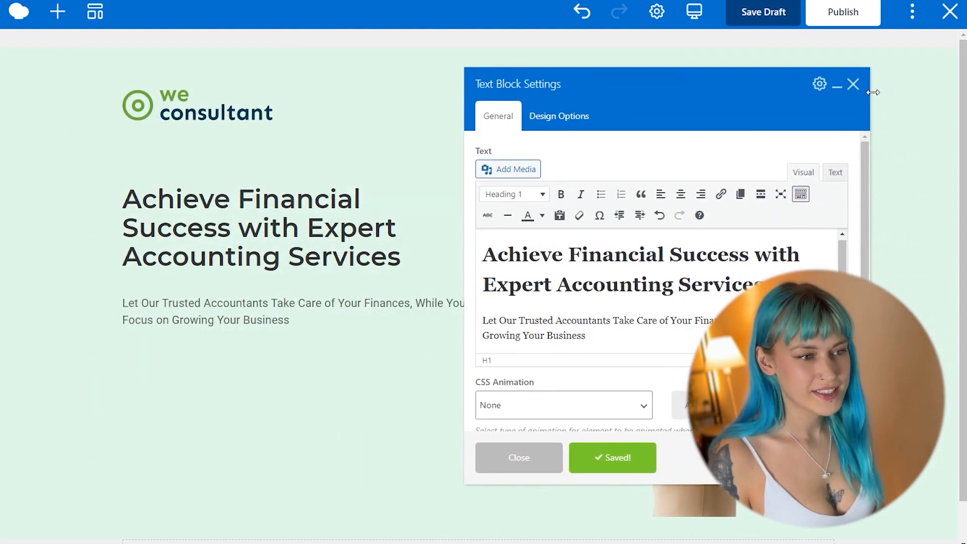
click(853, 83)
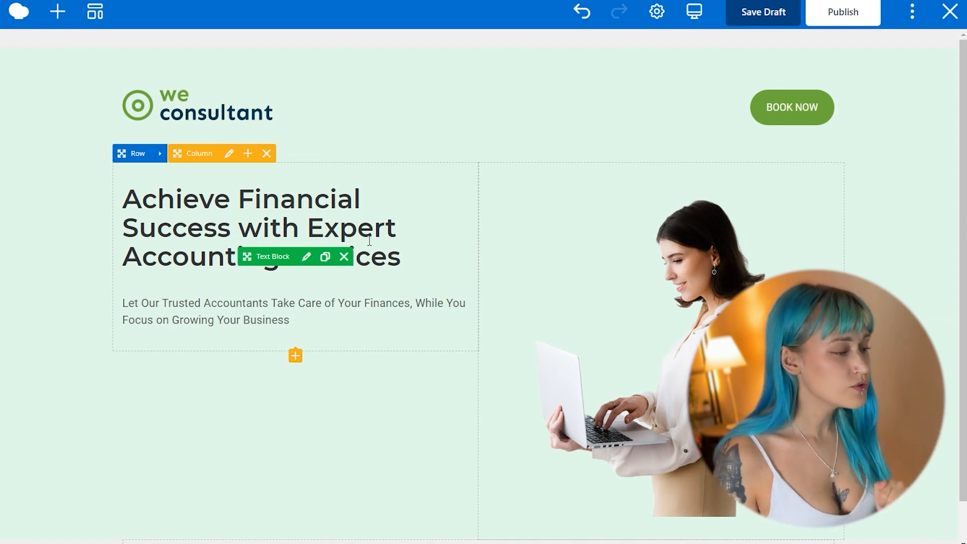
- Add a Button element below the hero text with the text BOOK NOW
click(296, 356)
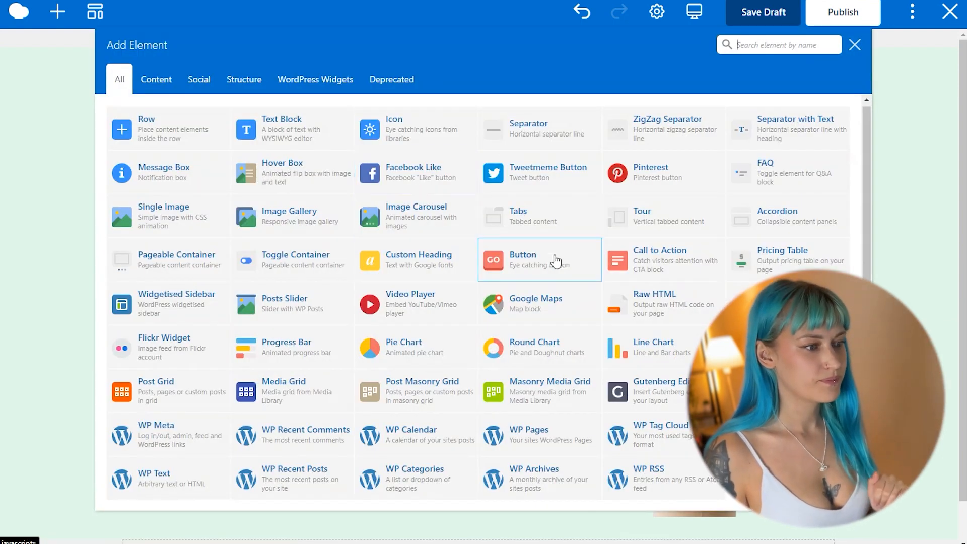
click(558, 258)
drag(556, 174, 477, 169)
text(BOOK NOW)
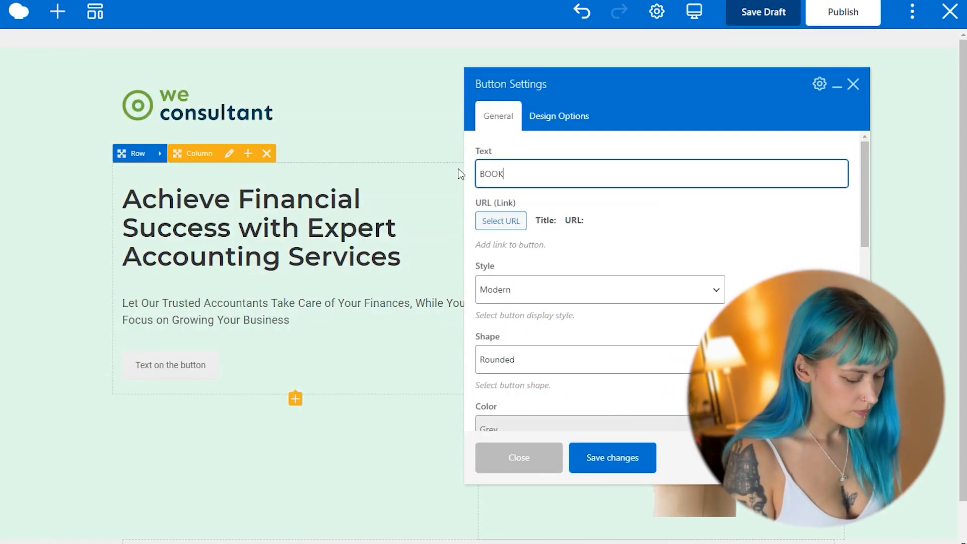
- Give the hero button the Flat style, Round shape and Green color, choose its size, and save the button settings
click(569, 290)
click(564, 343)
scroll(735, 228, down, 1)
click(604, 297)
click(579, 351)
click(579, 366)
click(623, 345)
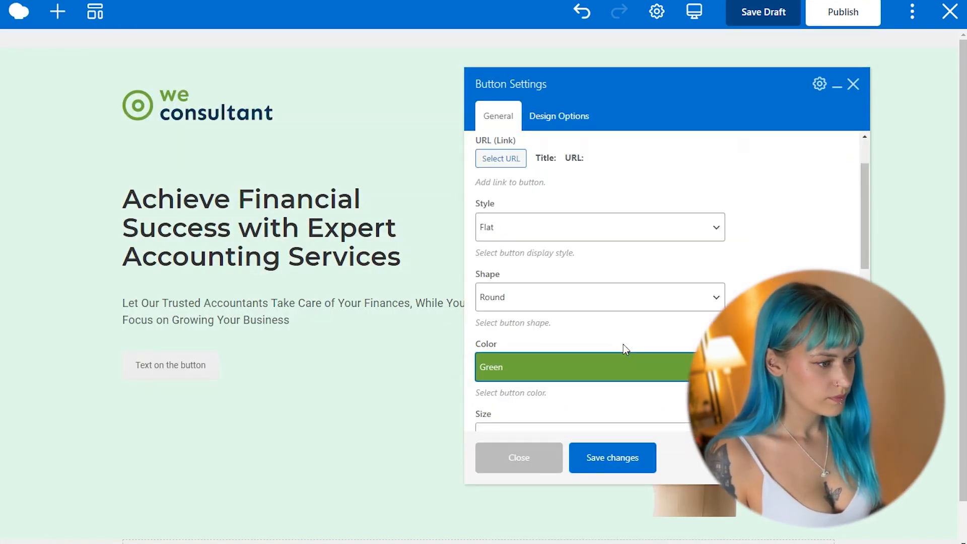
scroll(623, 345, down, 2)
click(582, 308)
click(598, 376)
click(621, 462)
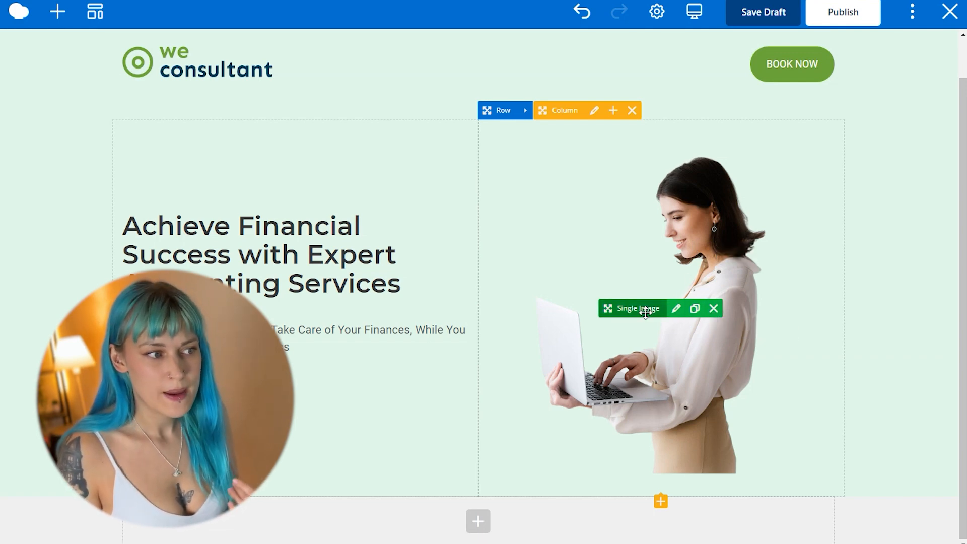
- Set the woman-with-laptop photo's bottom margin to -2px, then save and close its settings
click(677, 309)
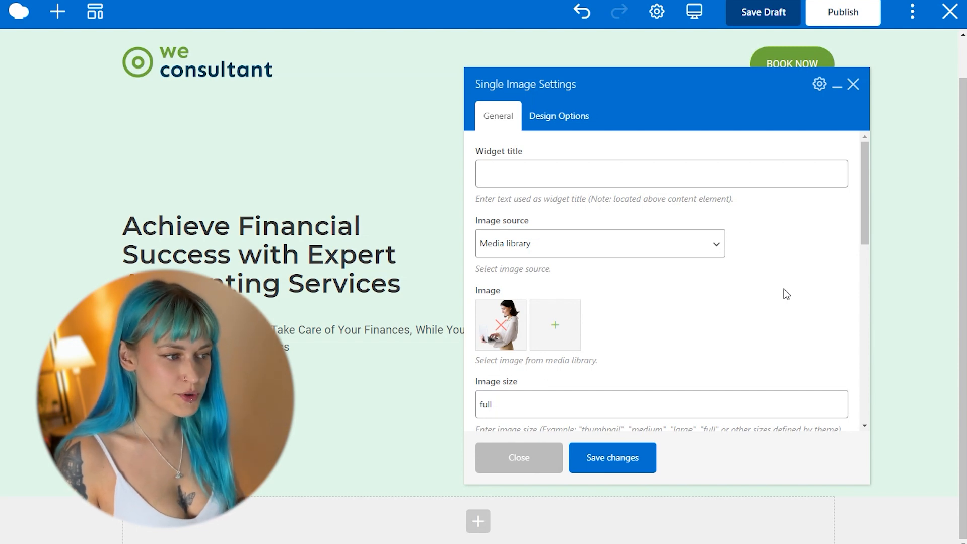
click(567, 118)
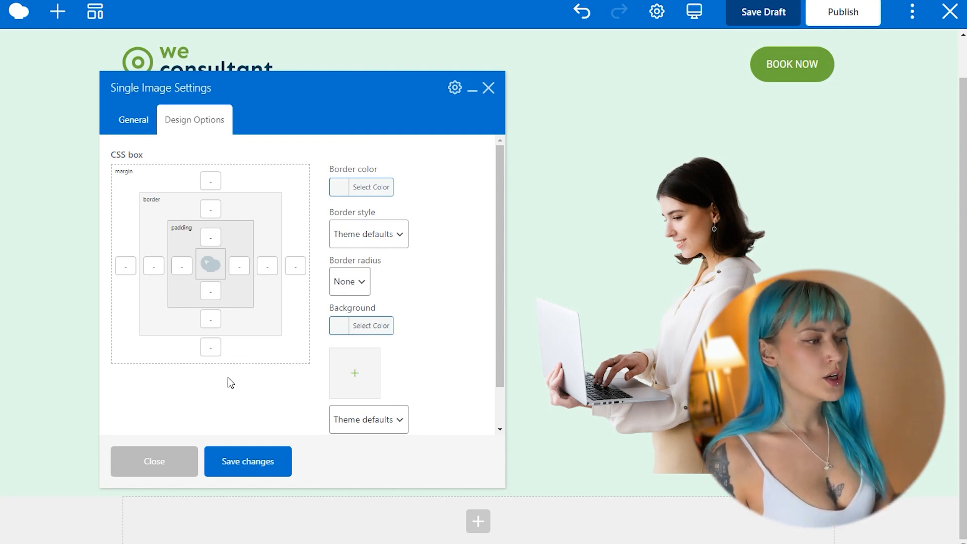
click(218, 355)
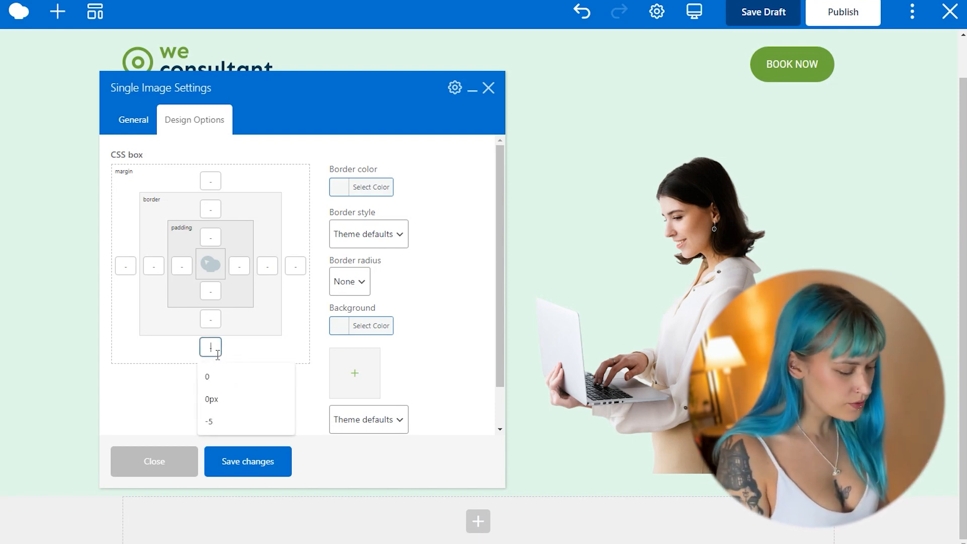
text(-2px)
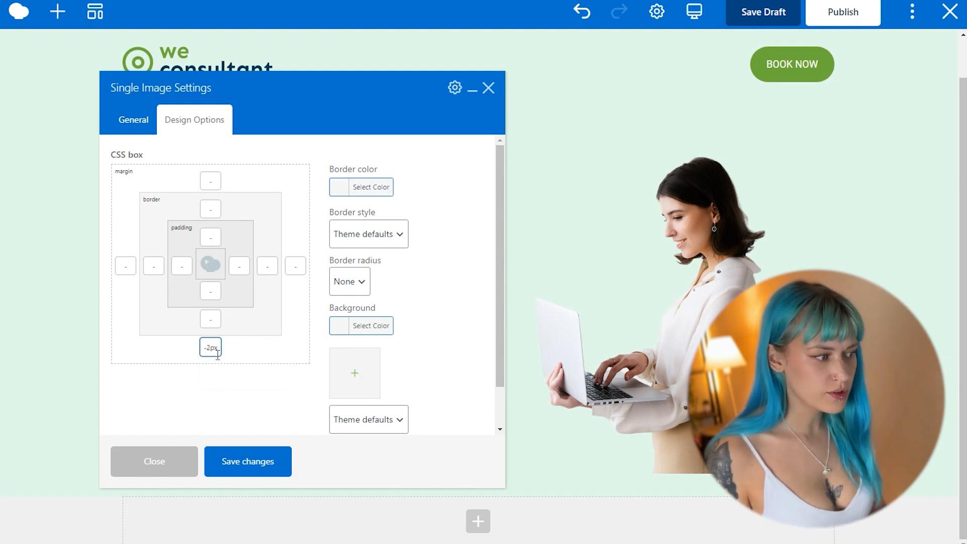
click(263, 468)
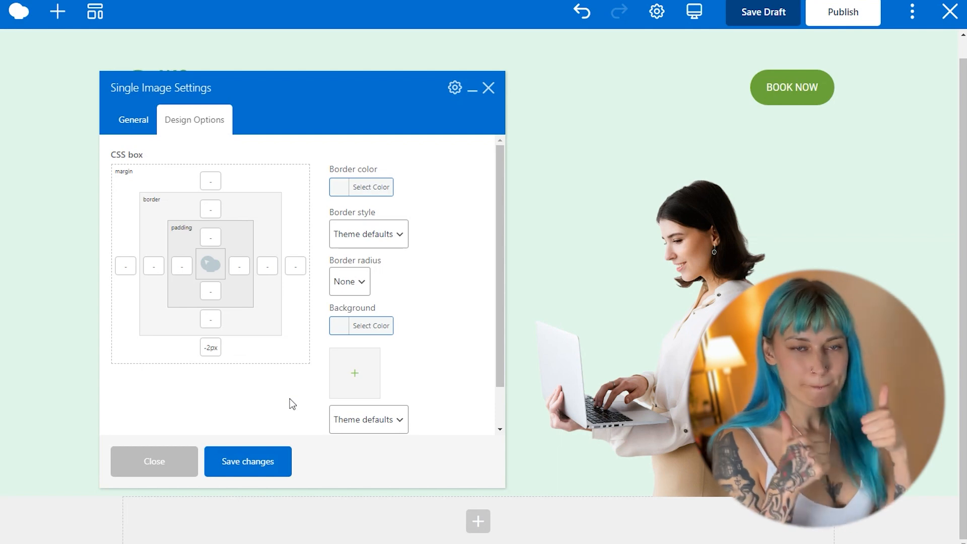
click(488, 87)
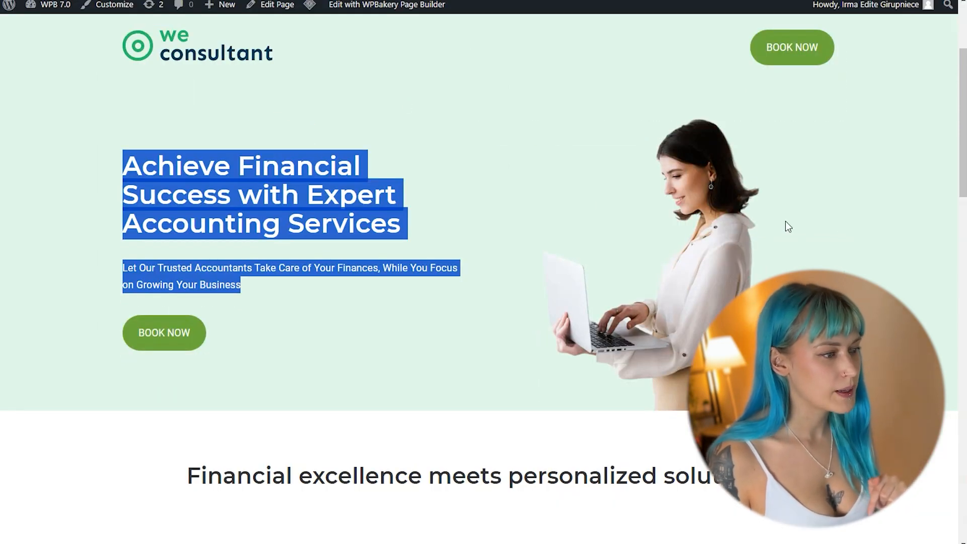
- Check the reference page's next section and add a new row below the hero row
scroll(840, 238, down, 7)
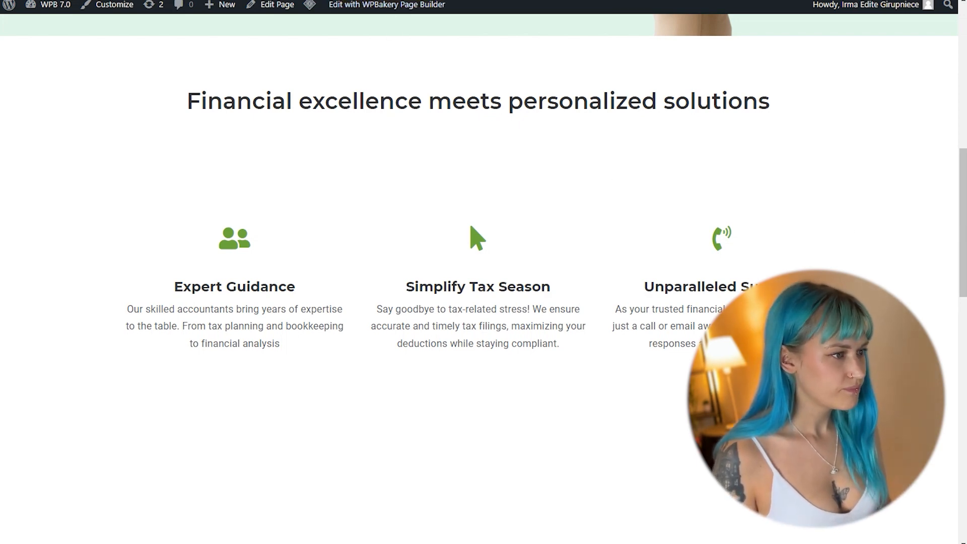
click(403, 1)
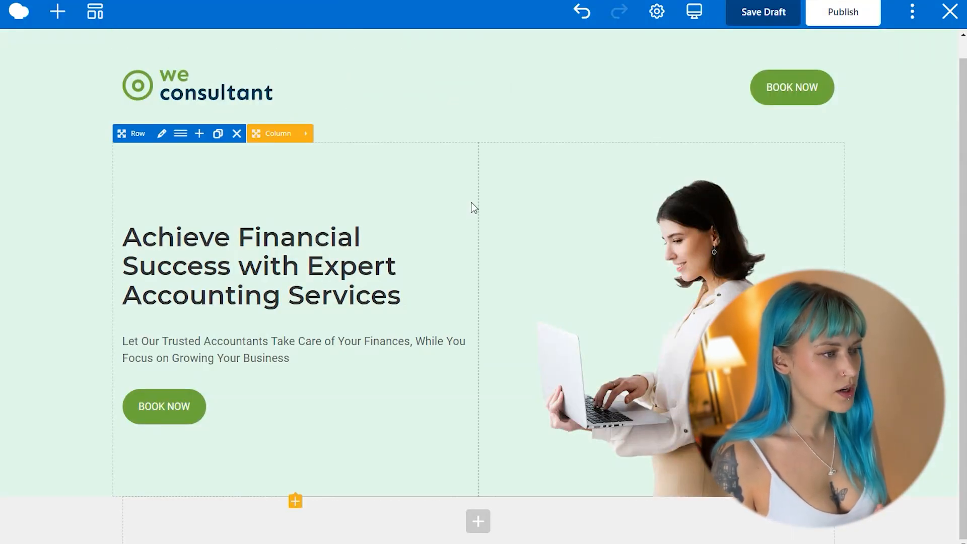
click(478, 521)
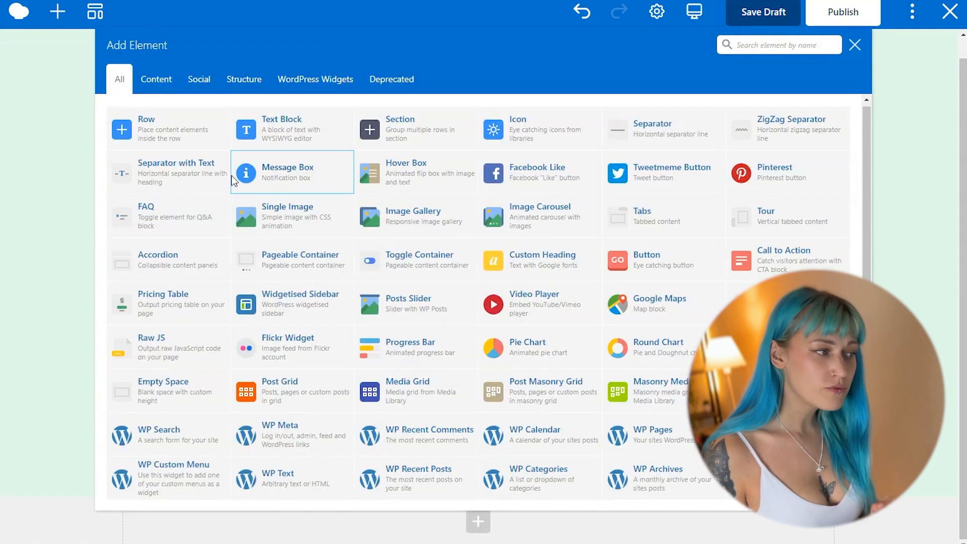
click(185, 142)
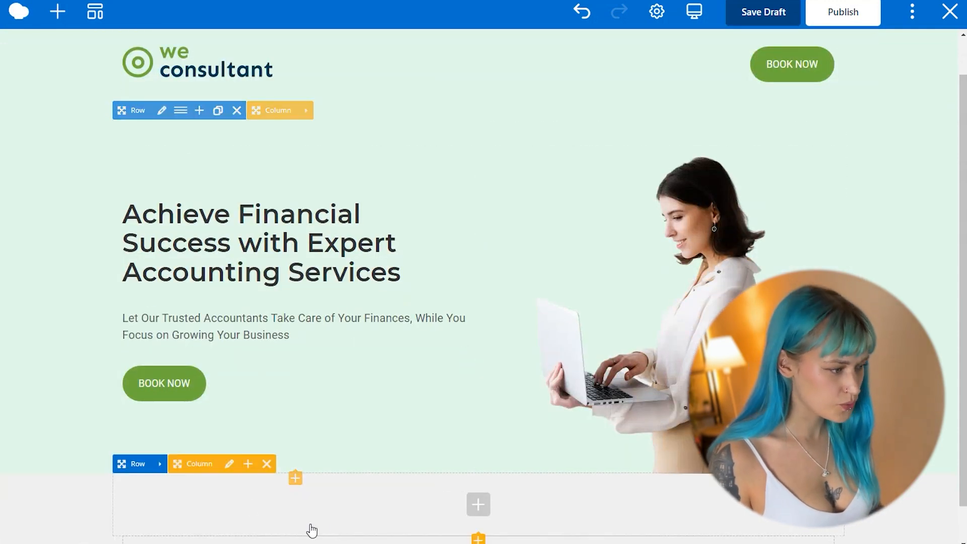
- Set the new row to Stretch row with a white #ffffff background, then save and close the row settings
click(161, 463)
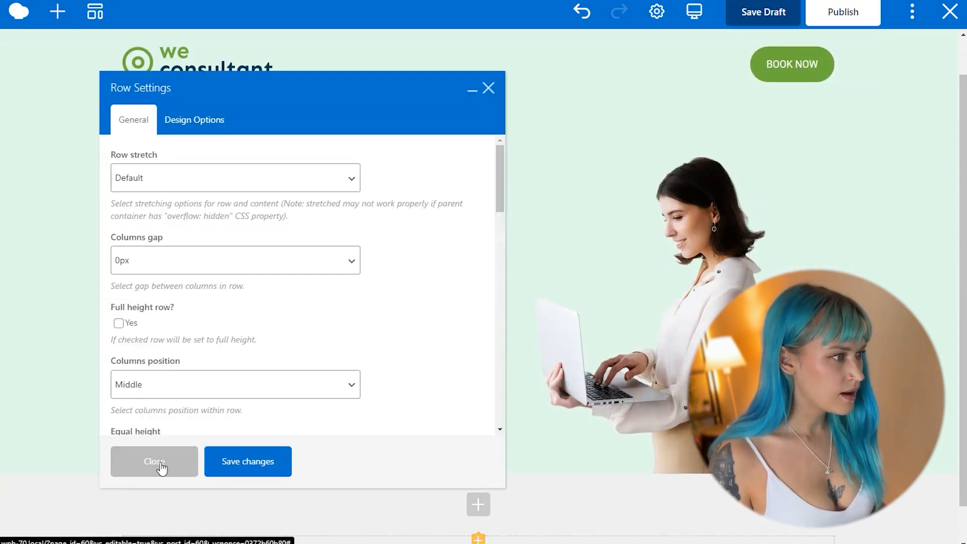
click(258, 177)
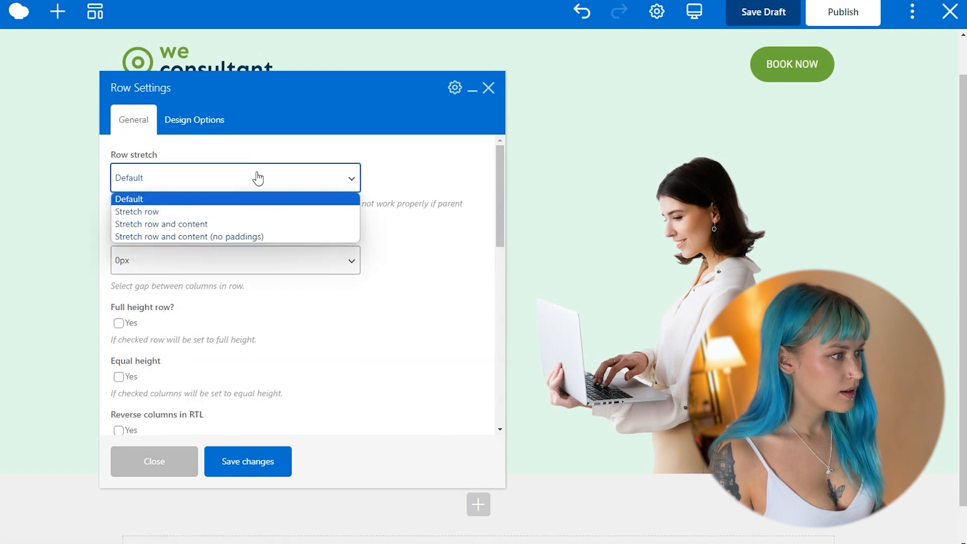
click(224, 211)
click(225, 131)
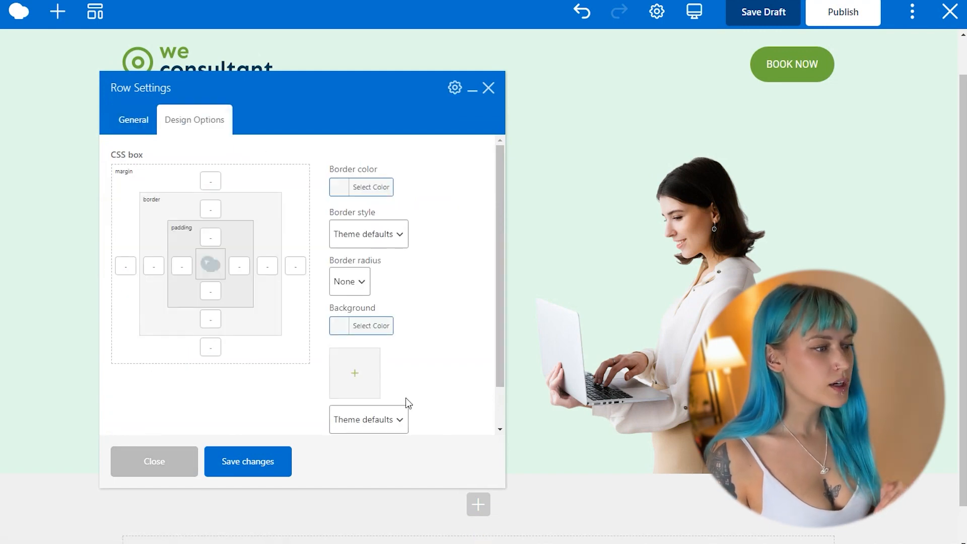
click(375, 330)
click(327, 383)
drag(327, 383, 304, 358)
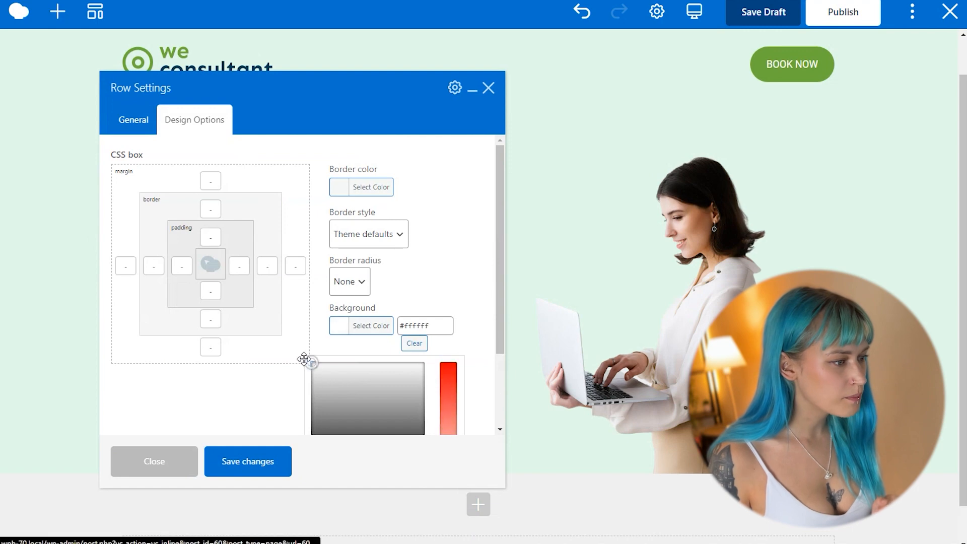
click(252, 469)
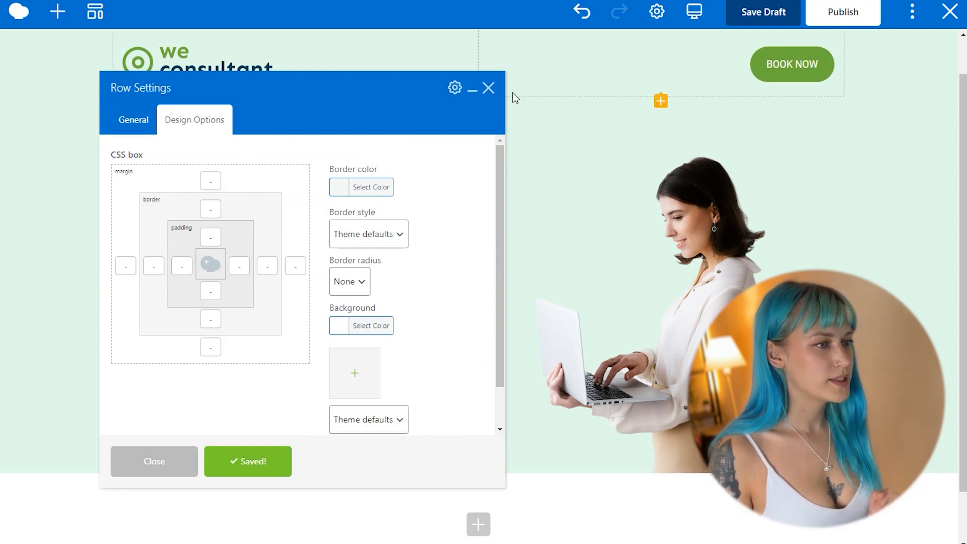
click(487, 92)
- Add a text block to the white row and replace its placeholder with the reference page's heading "Financial excellence meets personalized solutions"
click(478, 464)
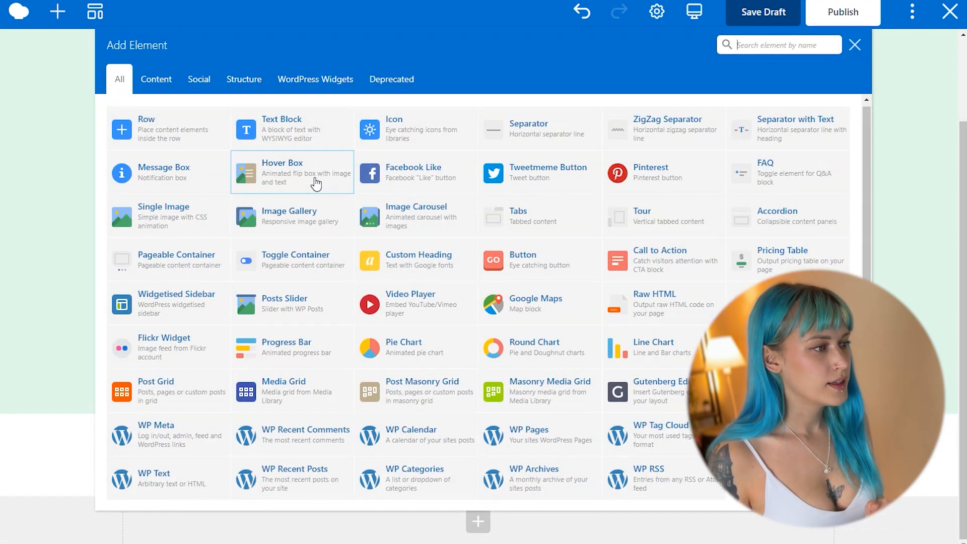
click(313, 129)
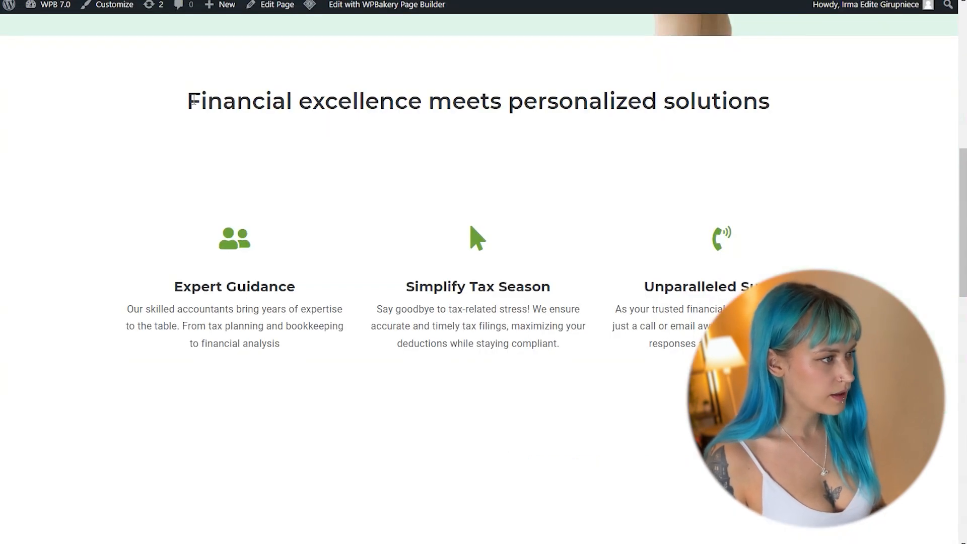
drag(193, 100, 771, 125)
key(ctrl+c)
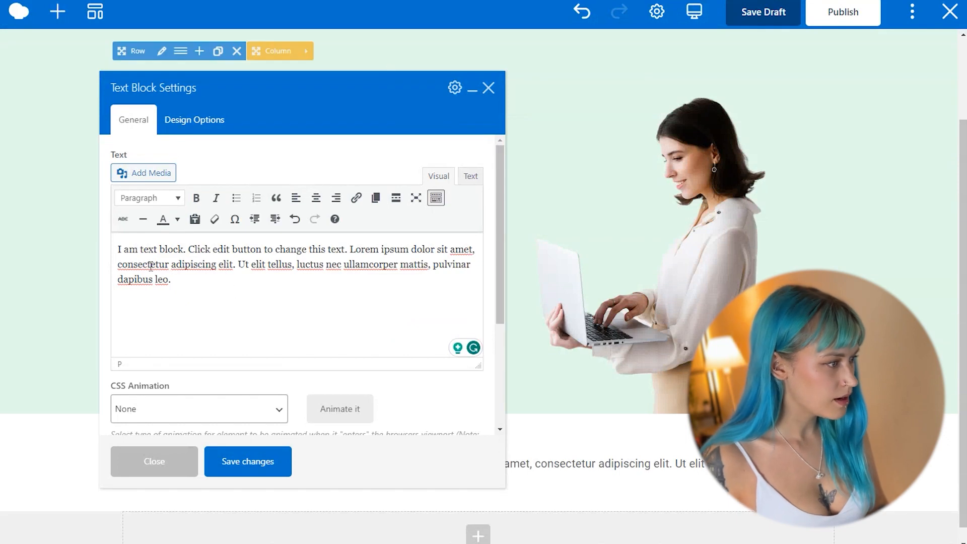
drag(192, 280, 118, 250)
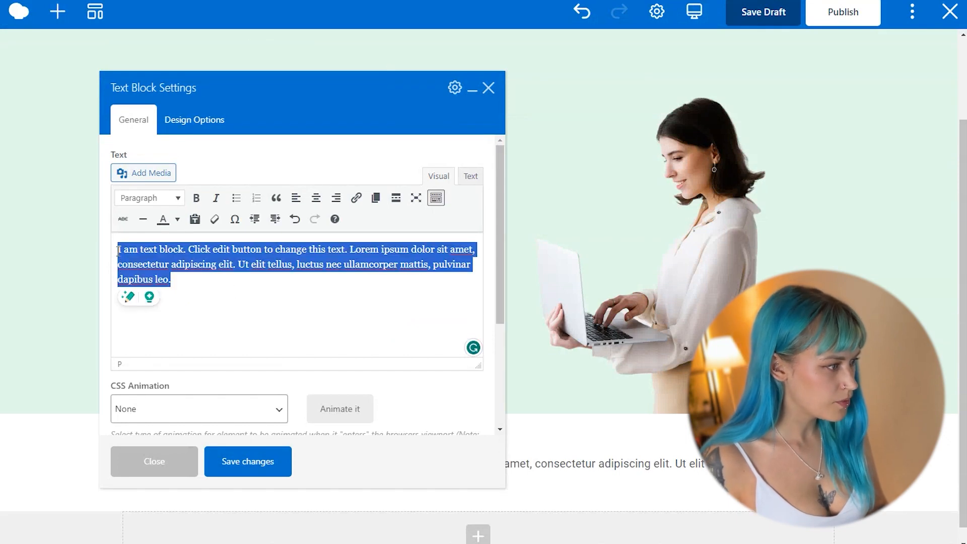
key(BackSpace)
key(ctrl+v)
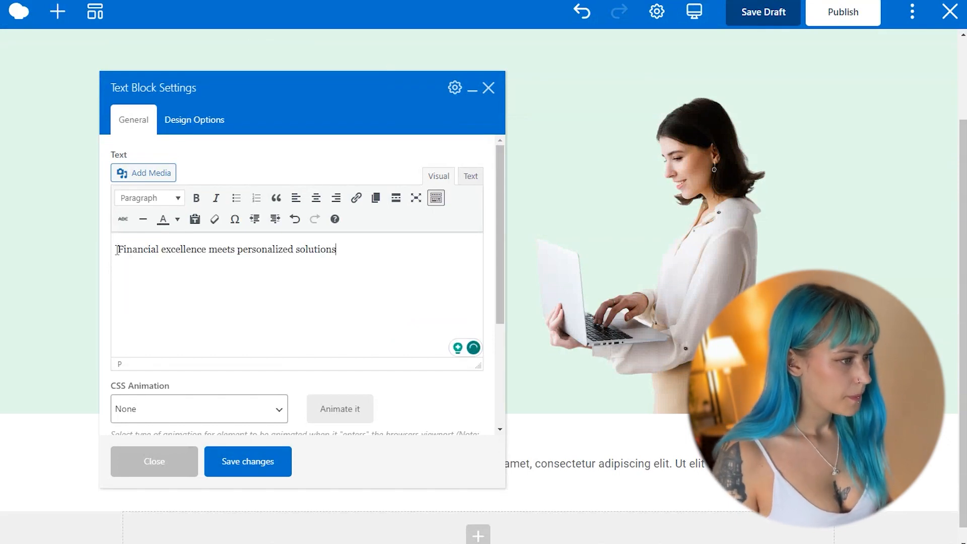
- Format the "Financial excellence meets personalized solutions" text as a centered Heading 2, then save and close the text block settings
click(179, 203)
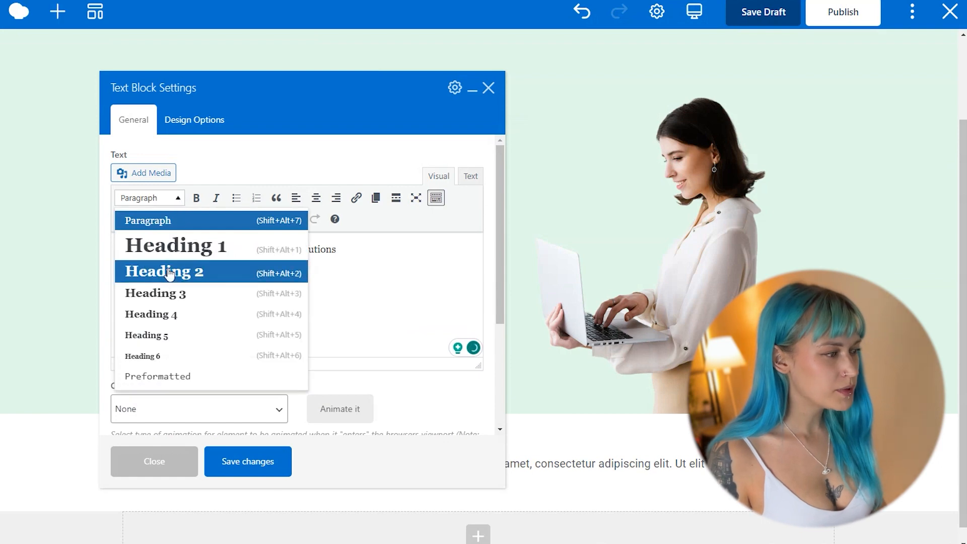
click(168, 273)
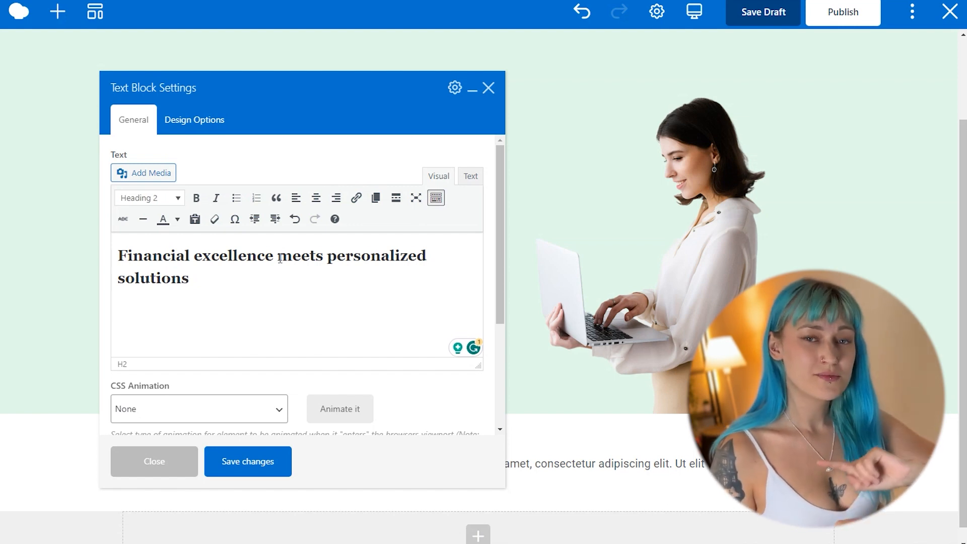
key(alt+shift+c)
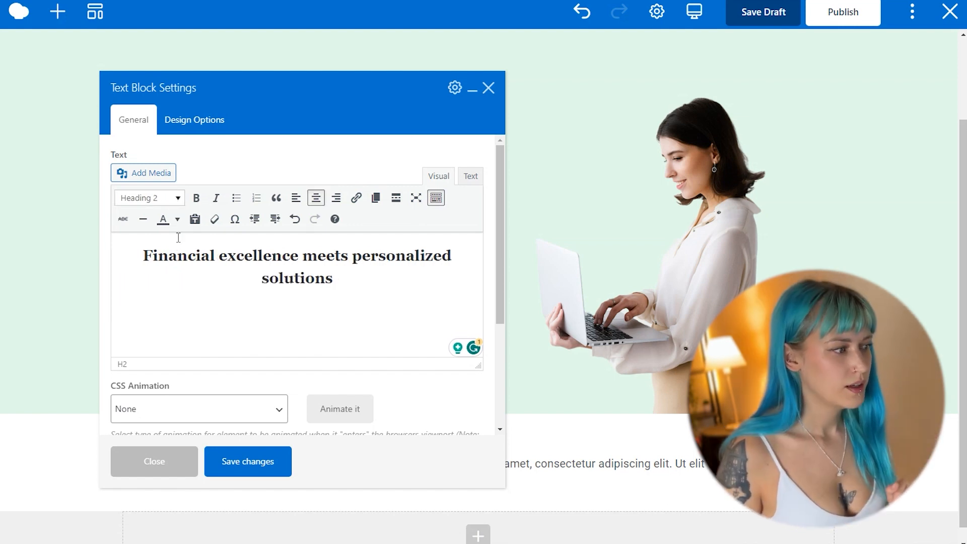
click(151, 198)
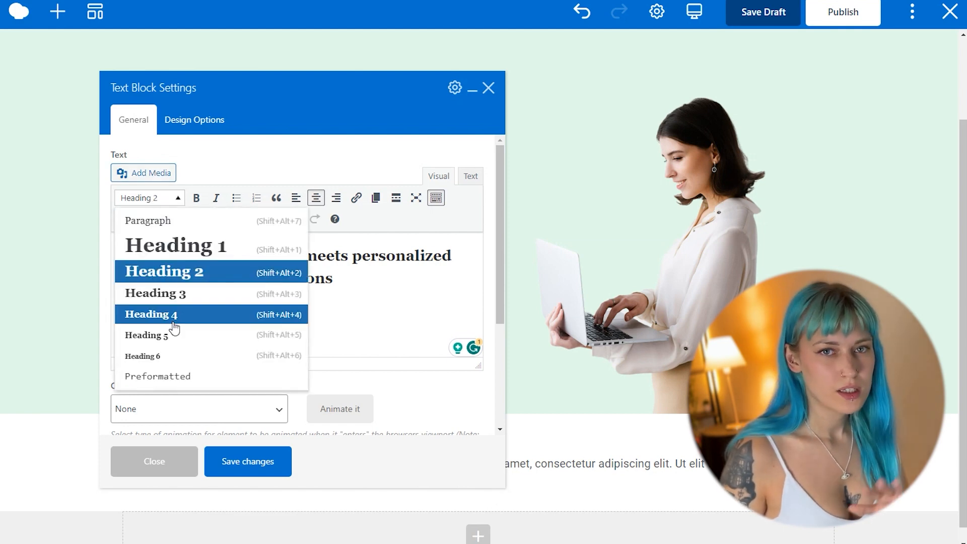
click(147, 202)
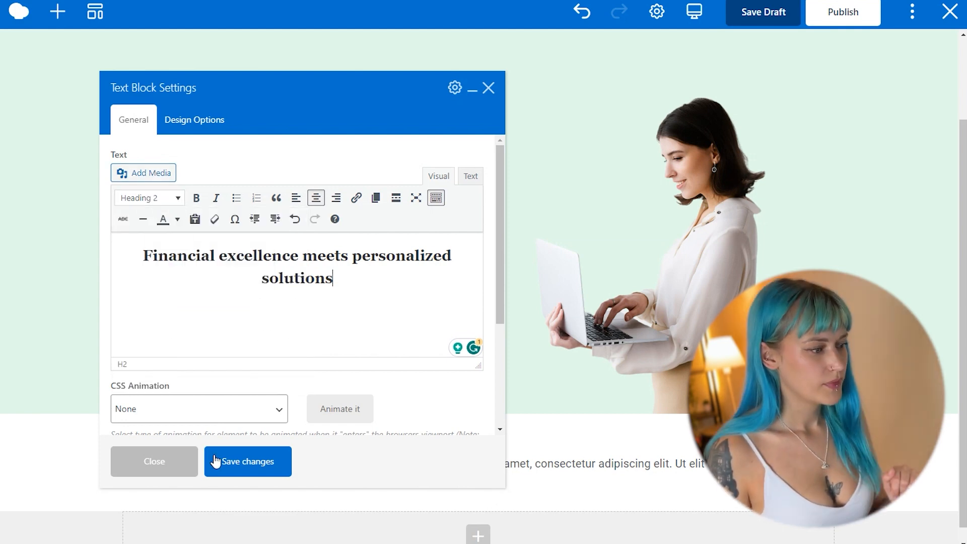
click(242, 470)
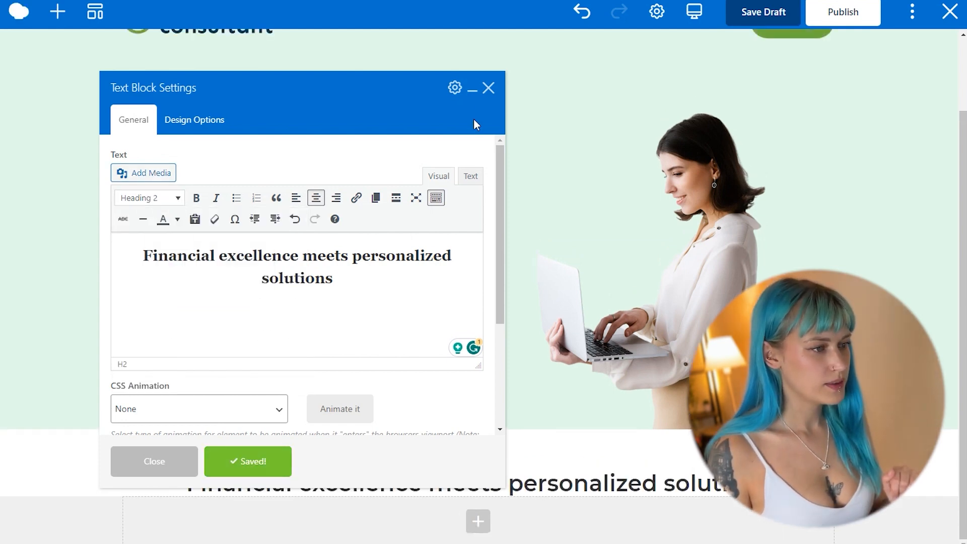
click(487, 90)
- Add a new row below the heading row and set its row stretch to Stretch row
click(478, 521)
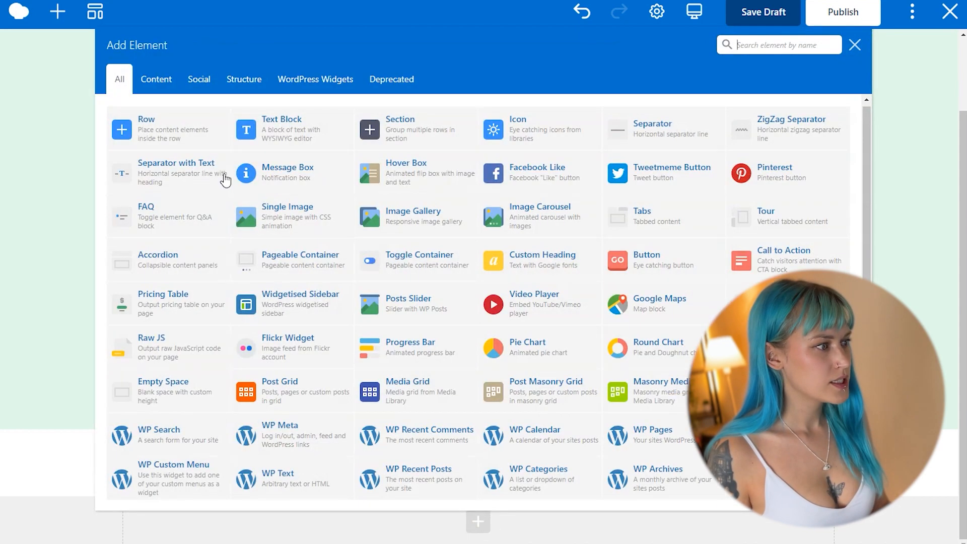
click(185, 142)
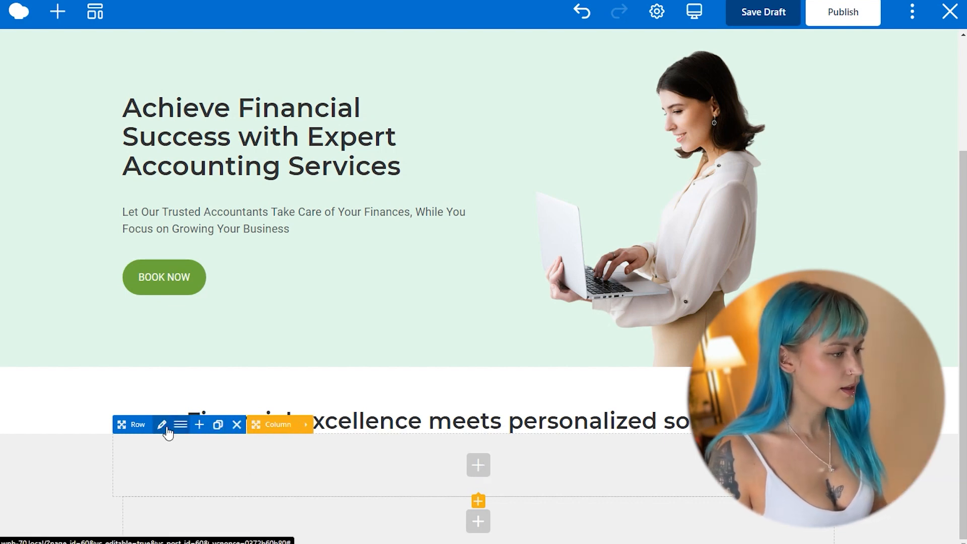
click(163, 427)
click(233, 189)
click(208, 205)
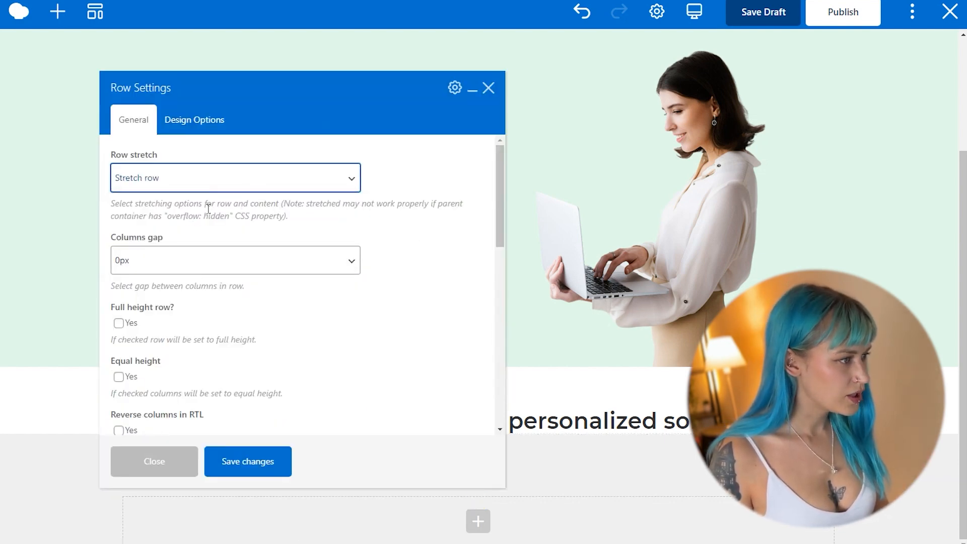
- Give the new row a white background, then save and close the row settings
click(195, 119)
click(358, 323)
drag(326, 377, 280, 367)
click(246, 473)
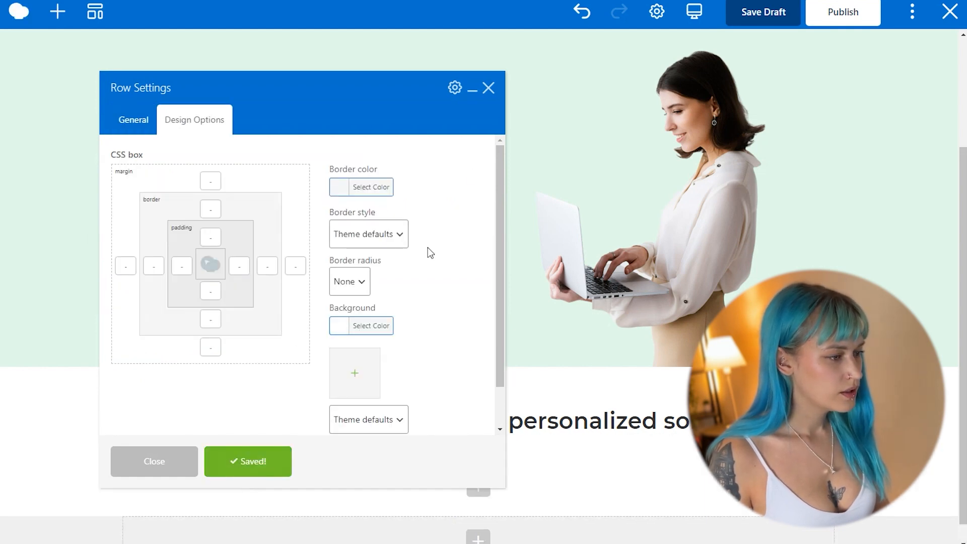
click(488, 90)
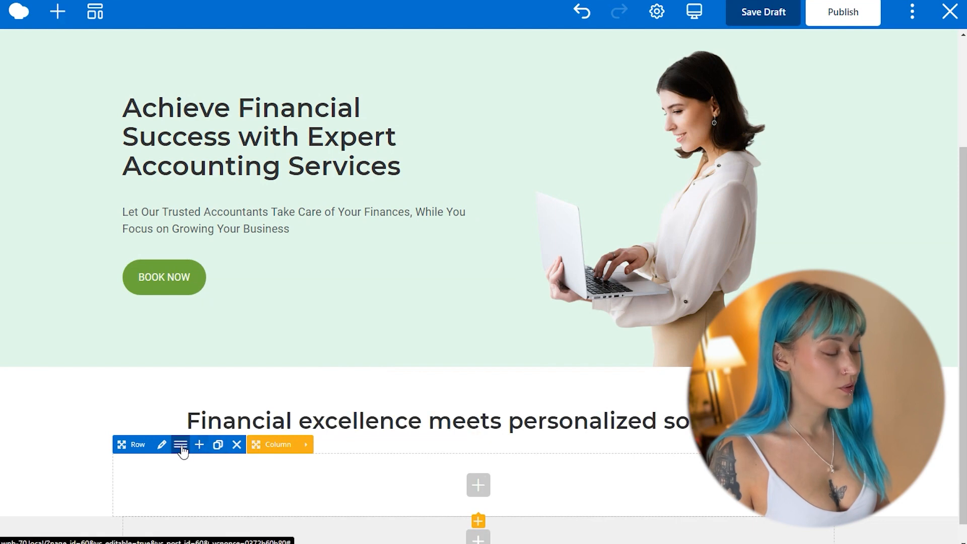
- Change the new row's layout to three equal columns and close the layout settings
click(181, 447)
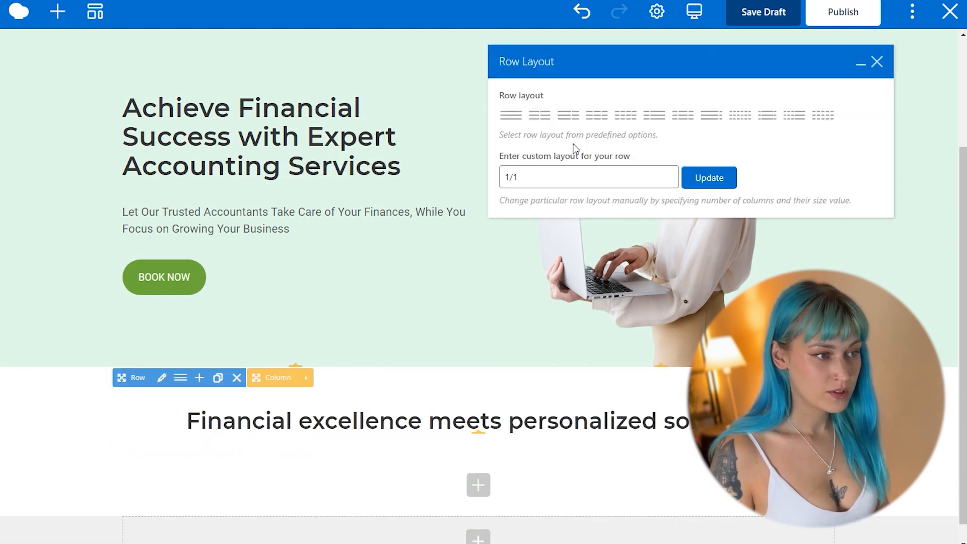
click(599, 117)
click(876, 63)
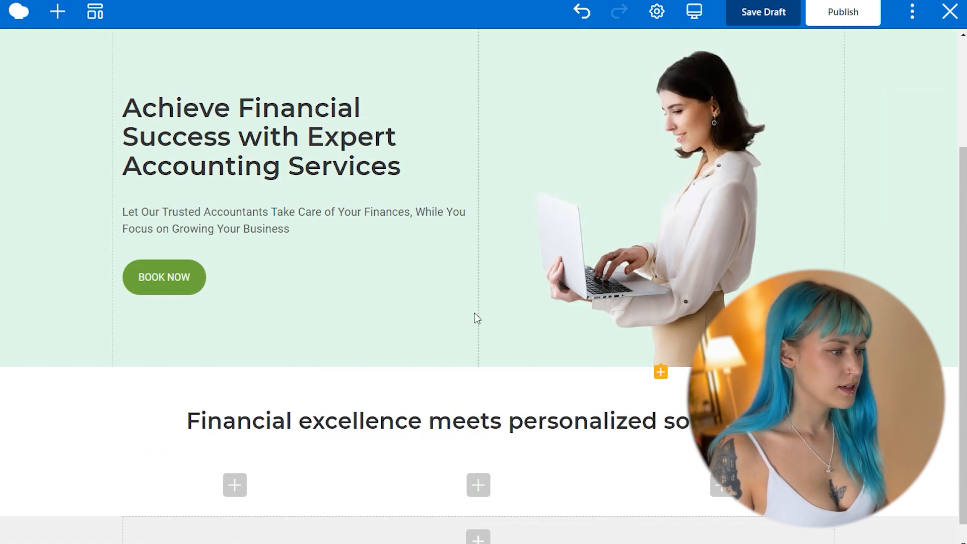
- Add an icon to the row's first column, keep the Font Awesome 5 library, search "peop" and choose the two-people icon
scroll(427, 325, down, 1)
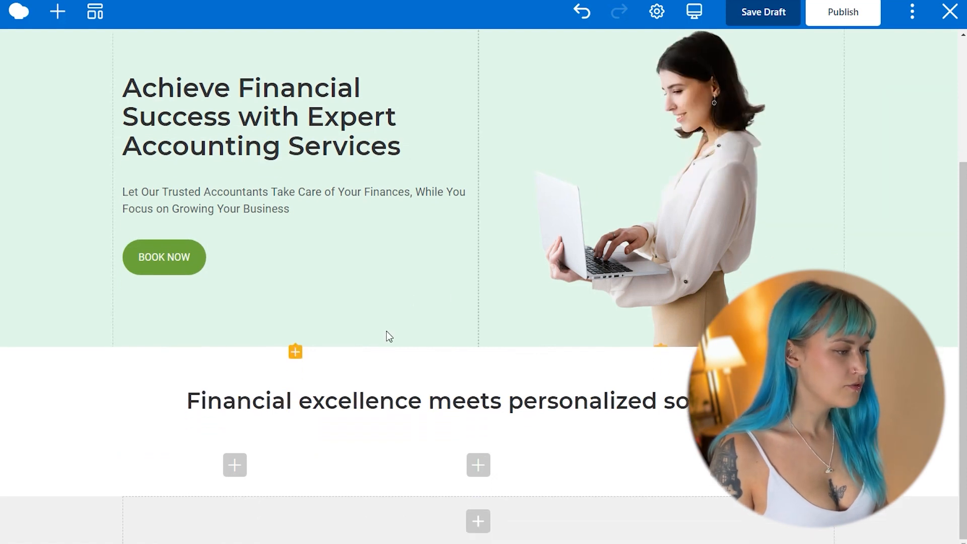
click(234, 464)
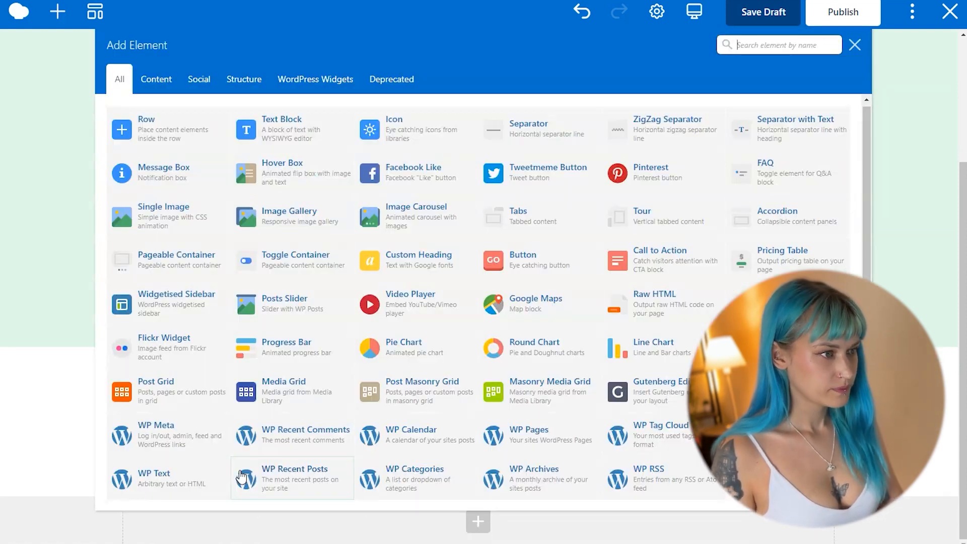
click(420, 135)
click(344, 191)
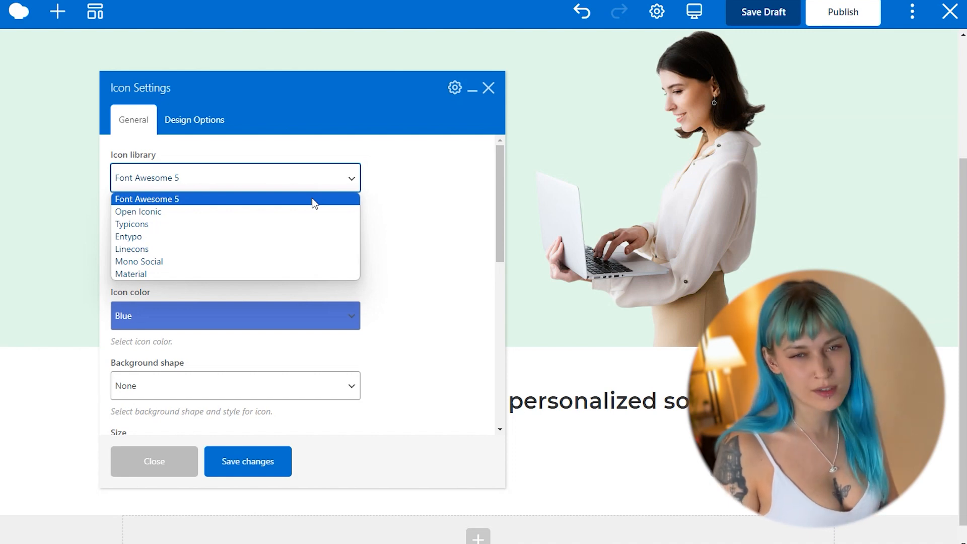
click(399, 195)
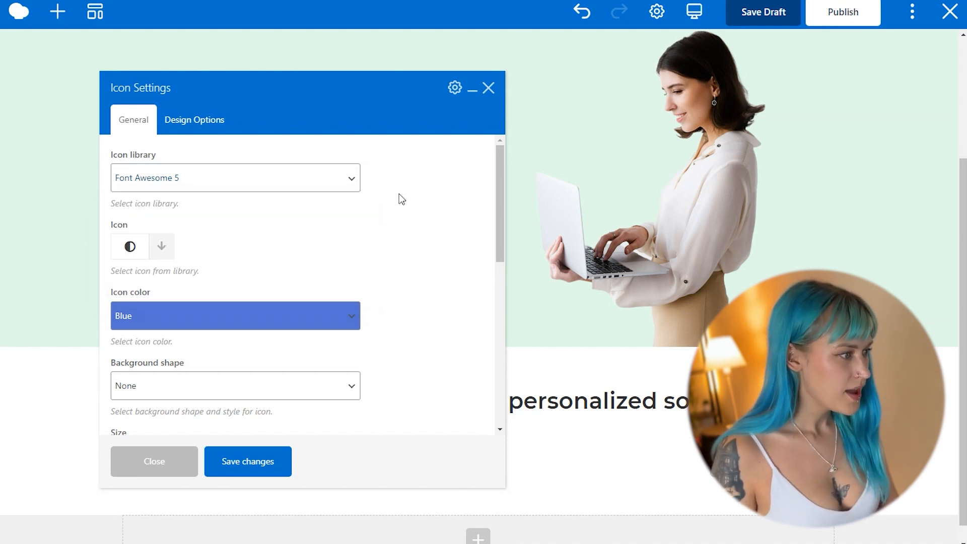
click(163, 246)
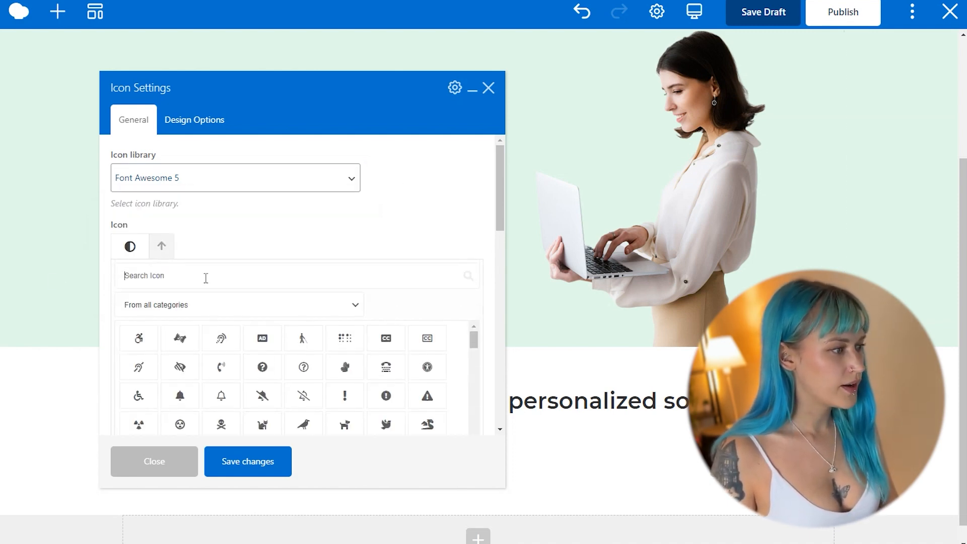
text(peop)
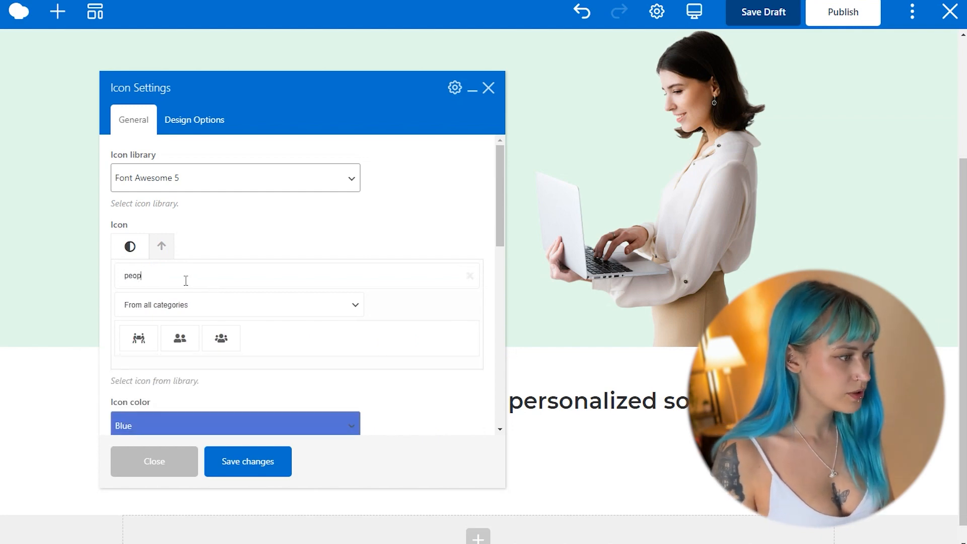
click(183, 337)
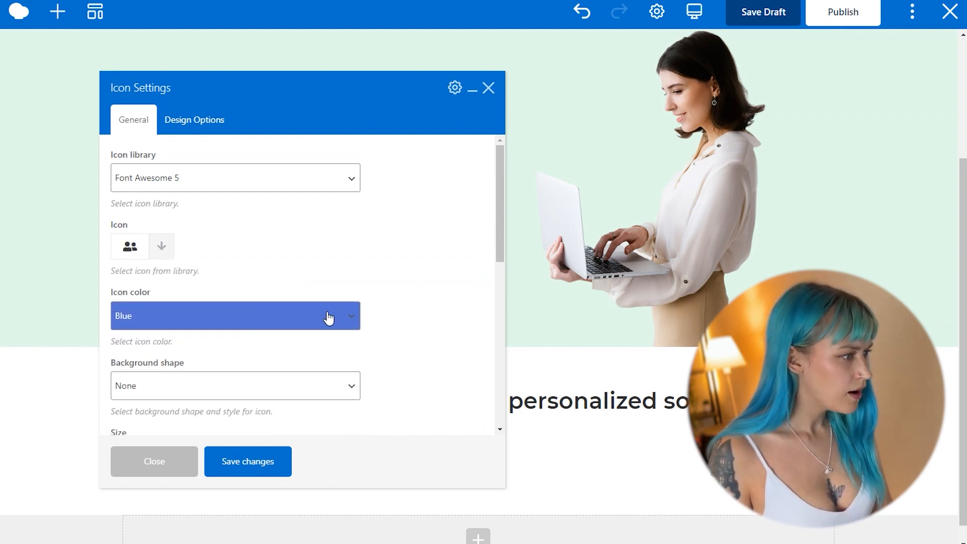
- Clear the icon search and browse the full Font Awesome 5 list to examine how many icons it offers
click(161, 255)
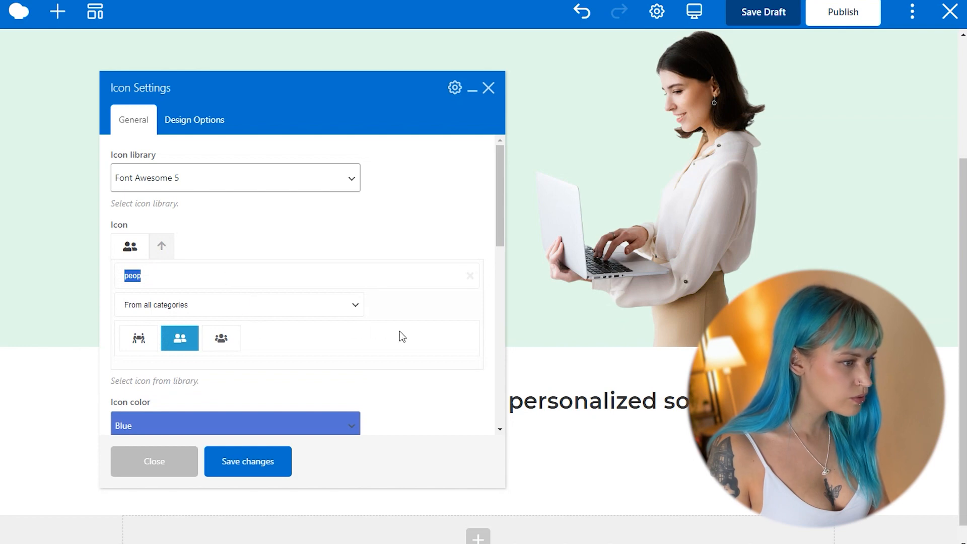
click(472, 280)
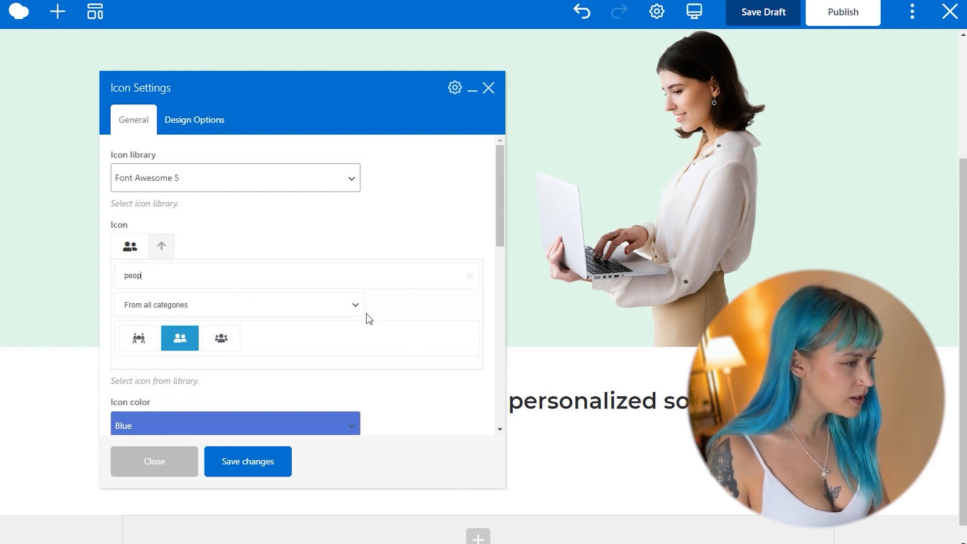
click(469, 278)
scroll(300, 370, down, 5)
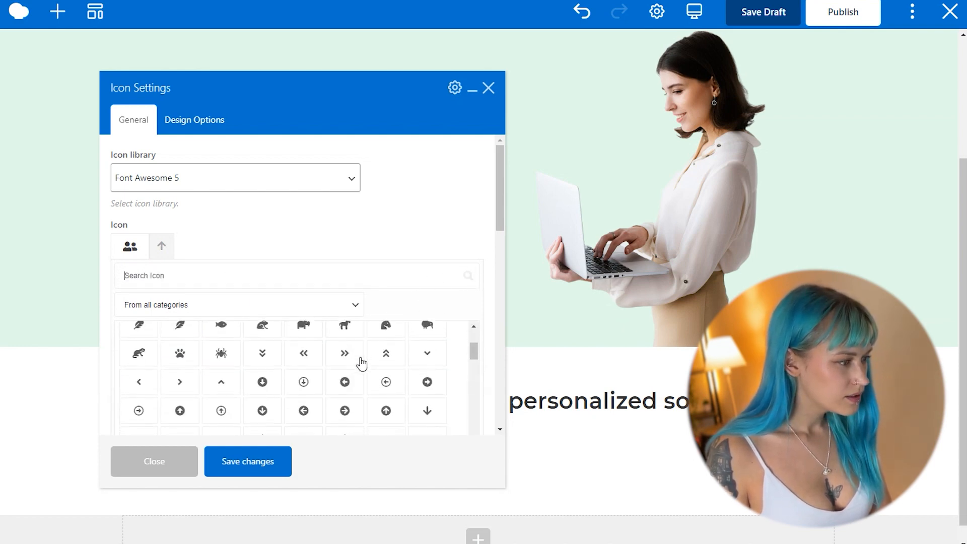
scroll(439, 238, down, 3)
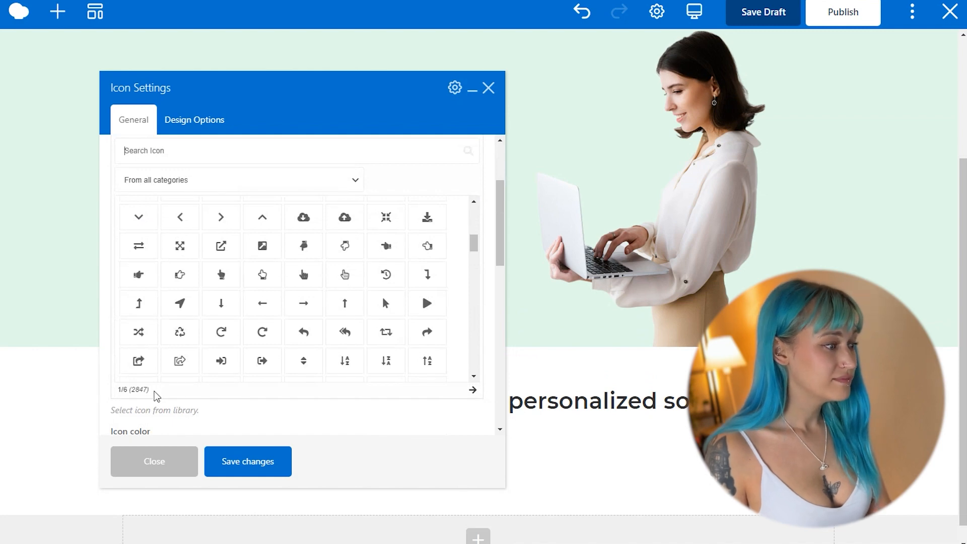
double_click(130, 389)
click(157, 395)
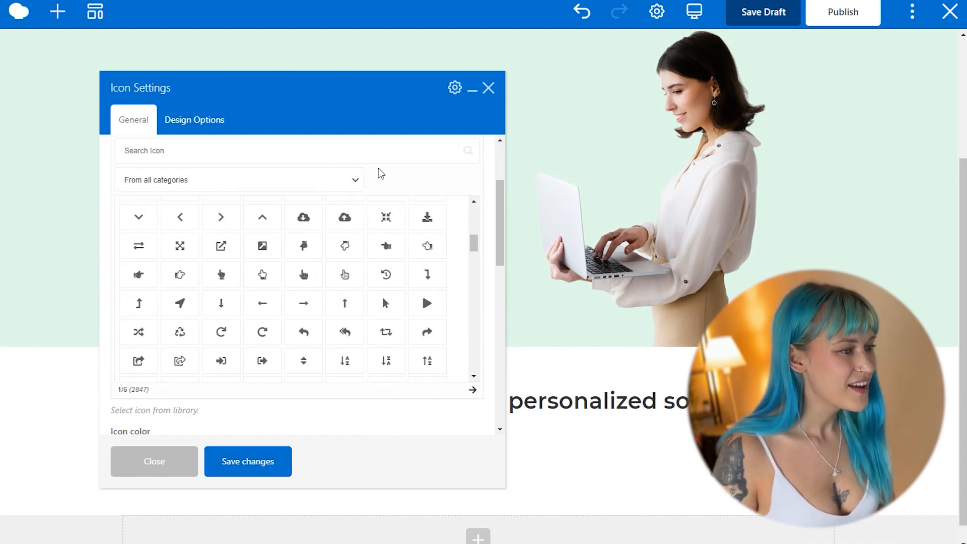
scroll(405, 173, up, 1)
scroll(407, 172, up, 2)
click(162, 246)
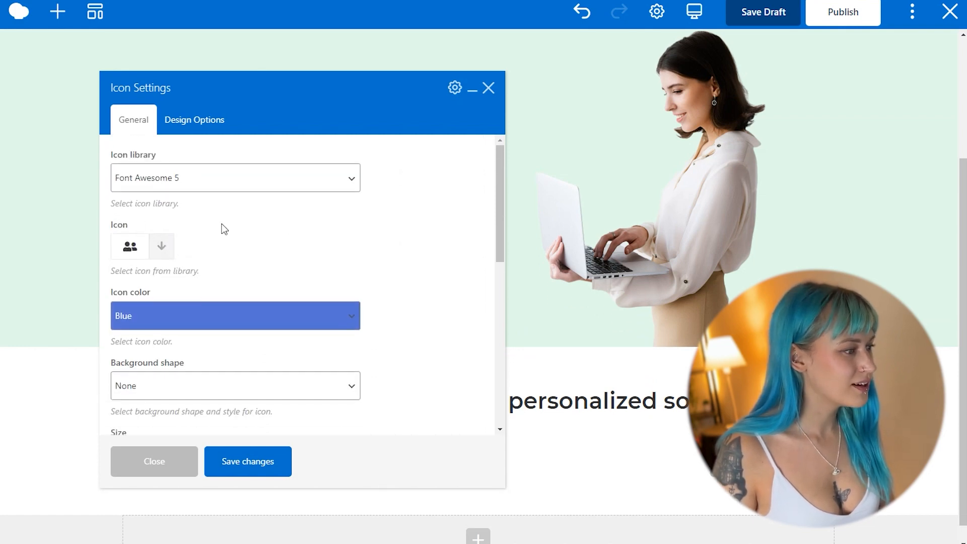
- Set the two-people icon's color to Green, checking the custom color option as well
click(305, 314)
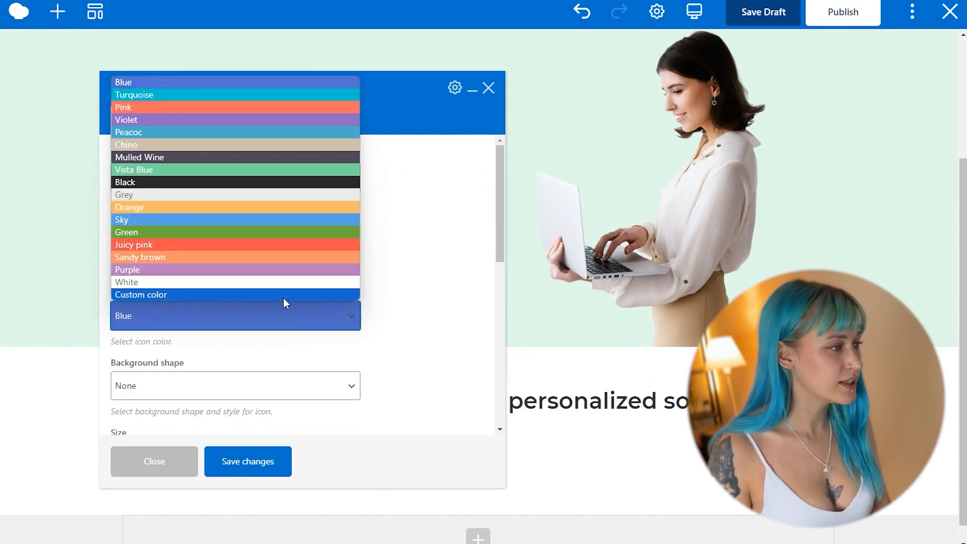
click(179, 231)
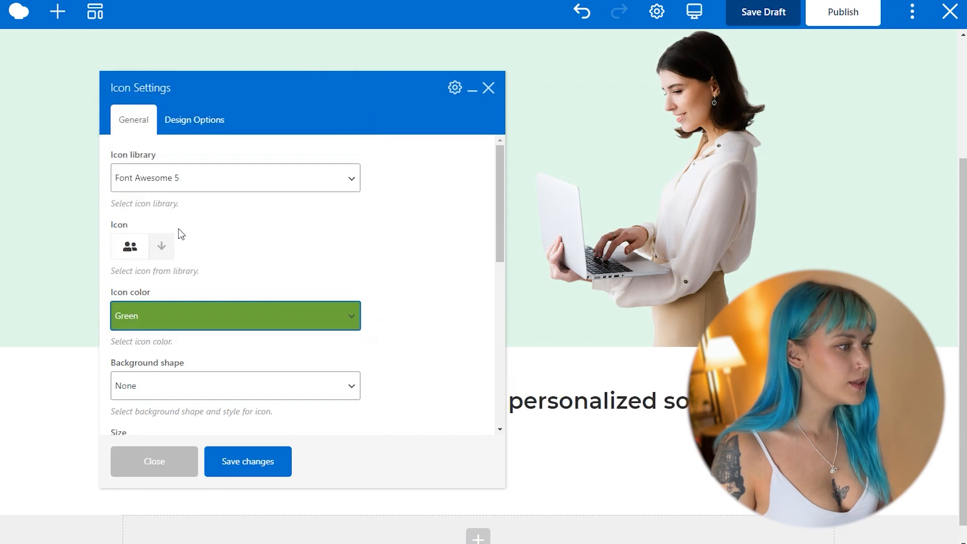
click(184, 315)
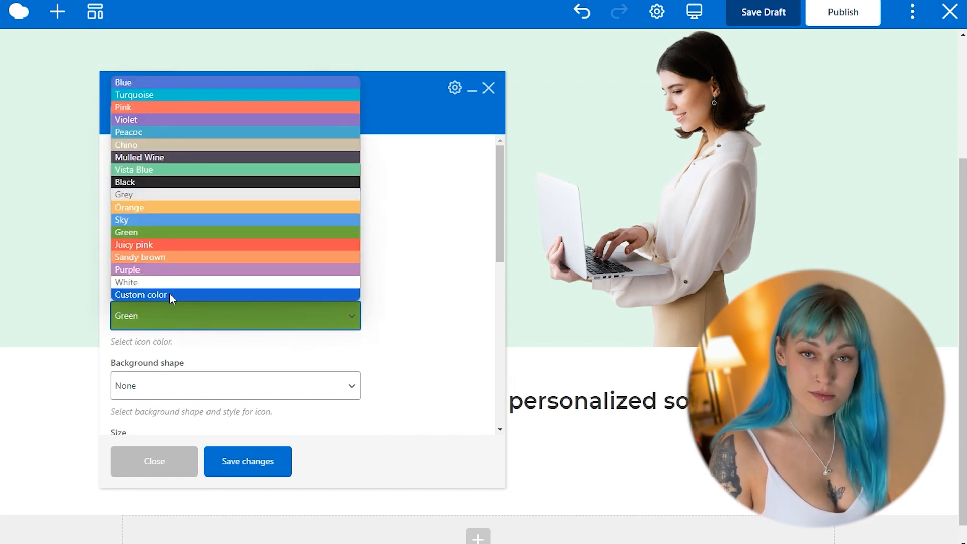
click(418, 292)
scroll(417, 292, down, 4)
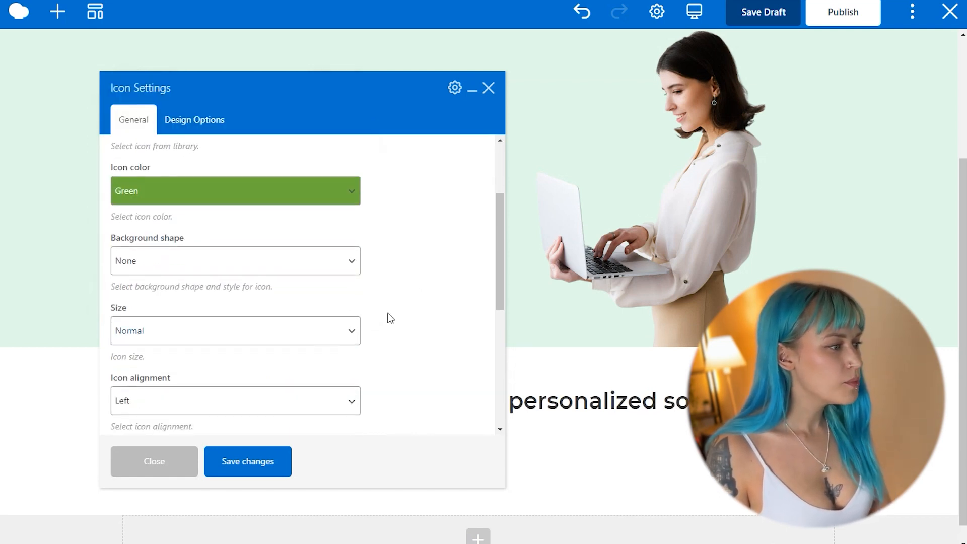
- Set the two-people icon's size to Large and its alignment to Center, save the changes and close the icon settings
click(257, 280)
click(206, 326)
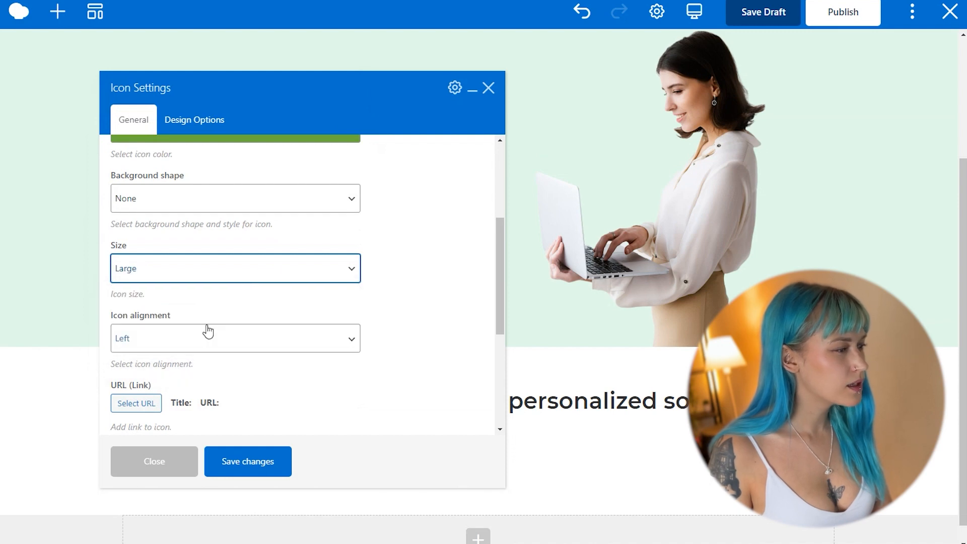
scroll(417, 305, down, 1)
click(291, 285)
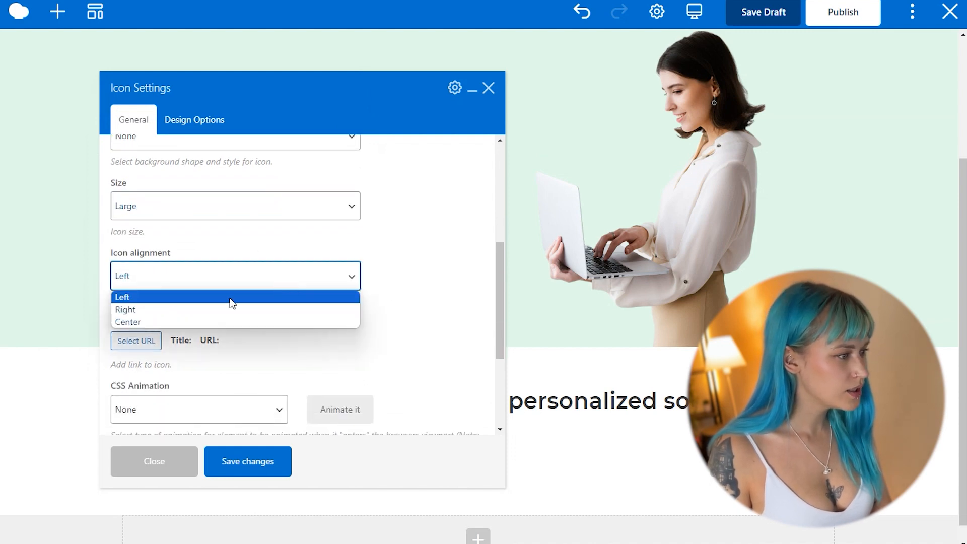
click(216, 319)
click(259, 458)
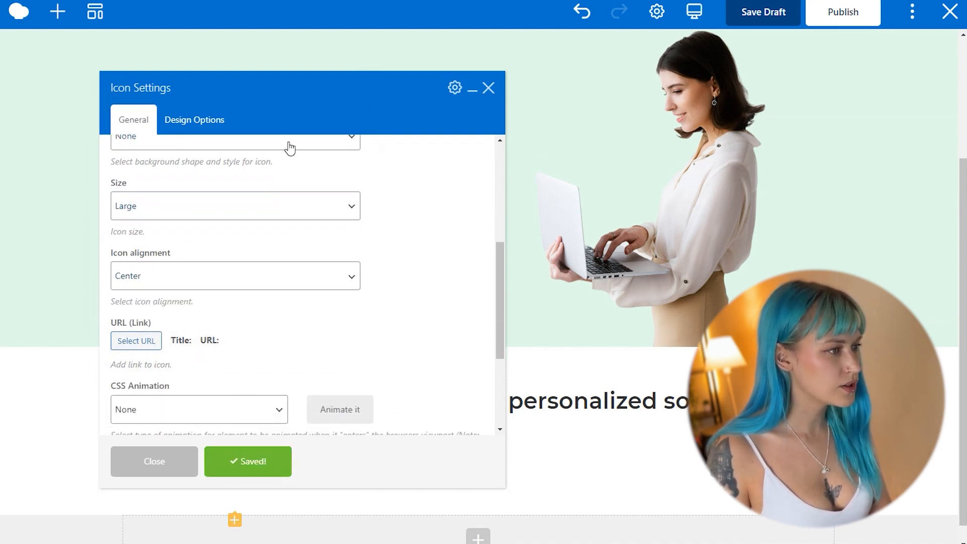
drag(275, 91, 599, 88)
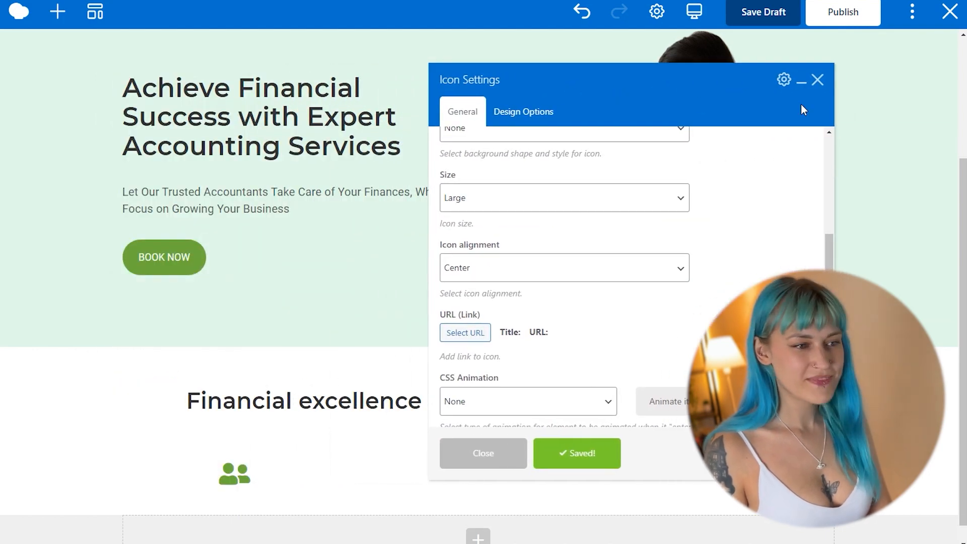
click(817, 82)
- Add a text block below the two-people icon and replace its placeholder with the "Expert Guidance" title and description copied from the finished page
scroll(282, 383, down, 1)
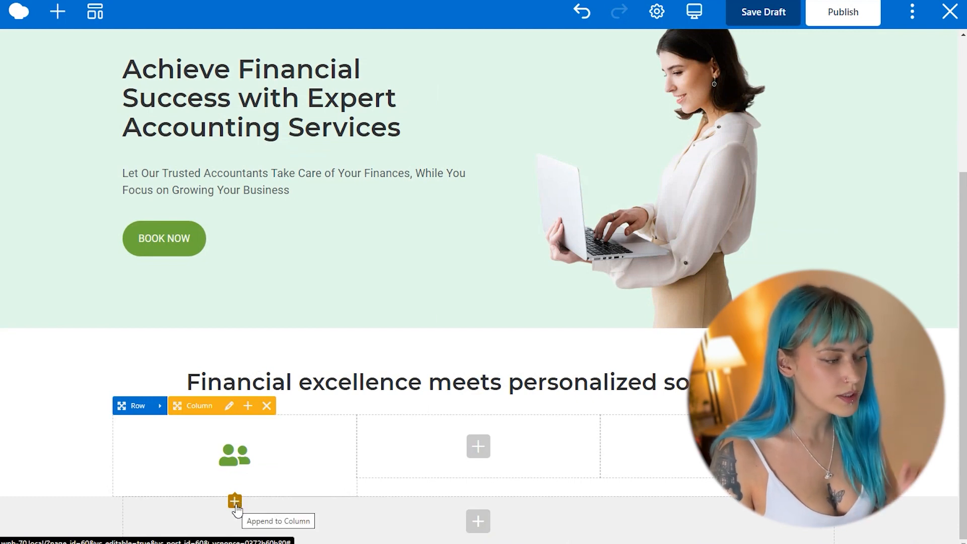
click(235, 502)
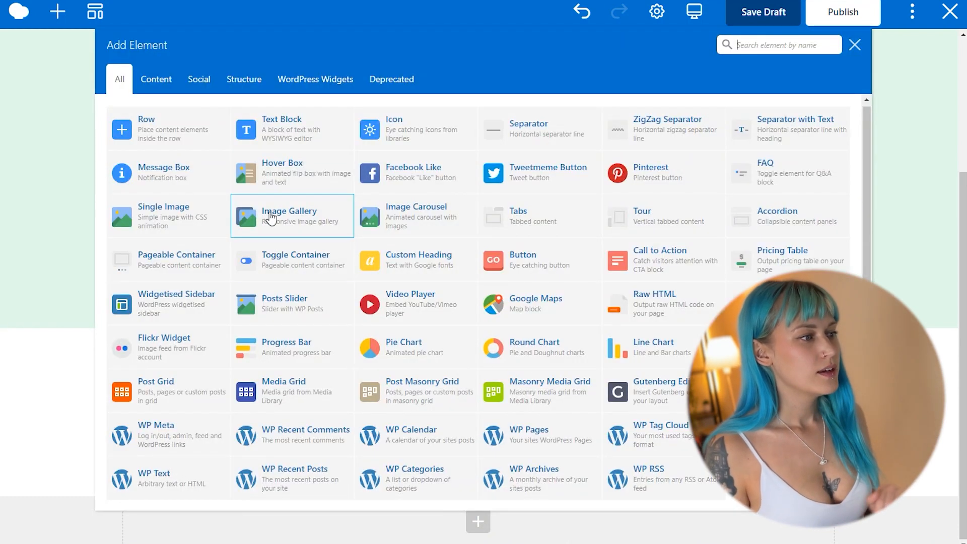
click(288, 129)
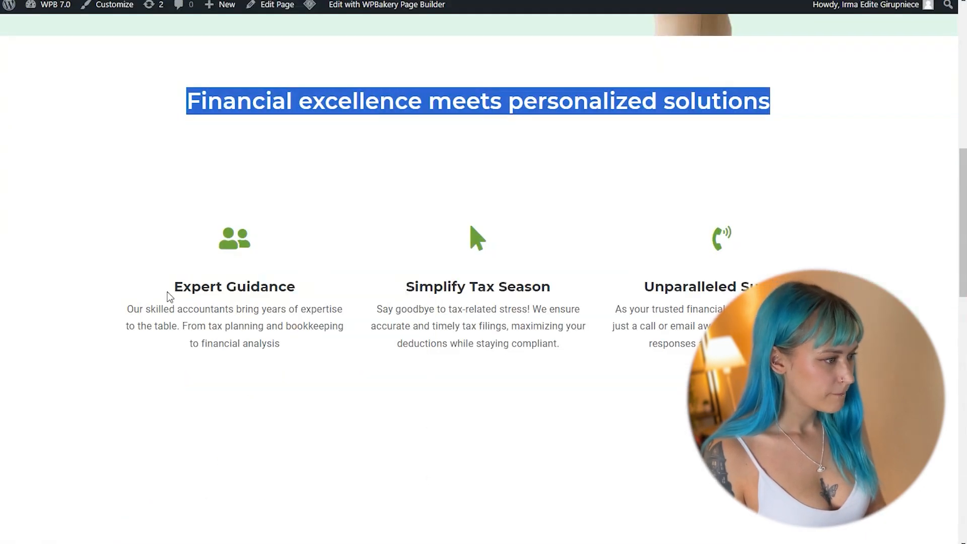
drag(167, 293, 280, 361)
key(ctrl+c)
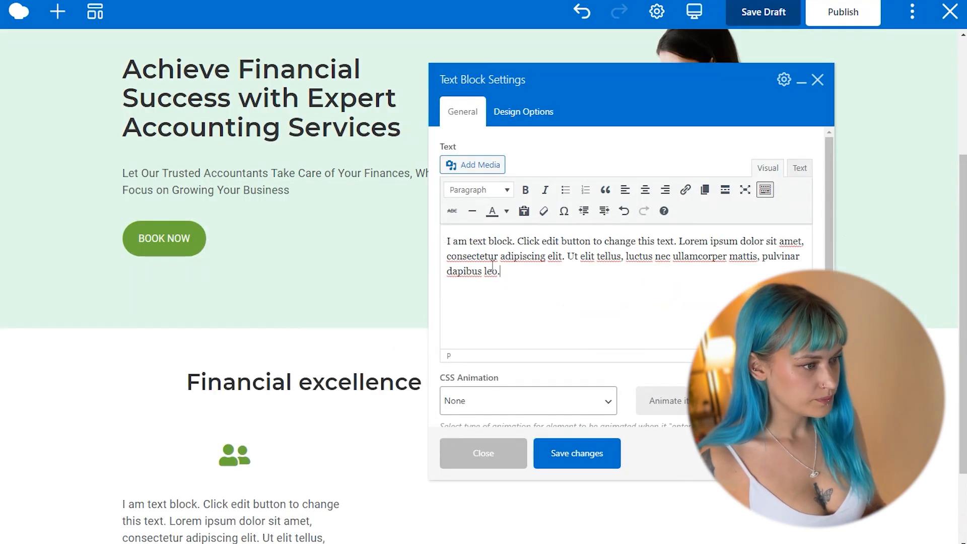
drag(504, 275, 443, 239)
key(ctrl+v)
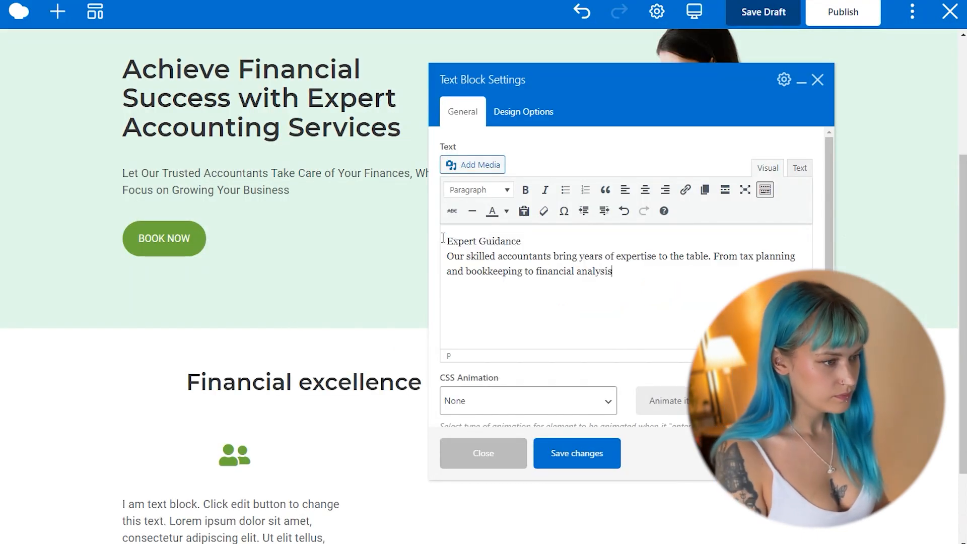
- Split "Expert Guidance" and its description into separate paragraphs and center-align both
key(Return)
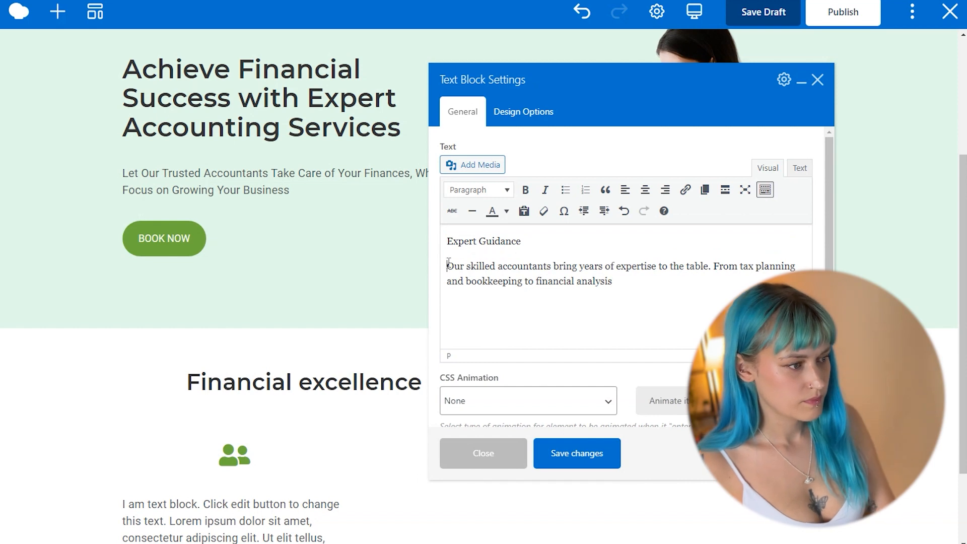
drag(629, 280, 450, 239)
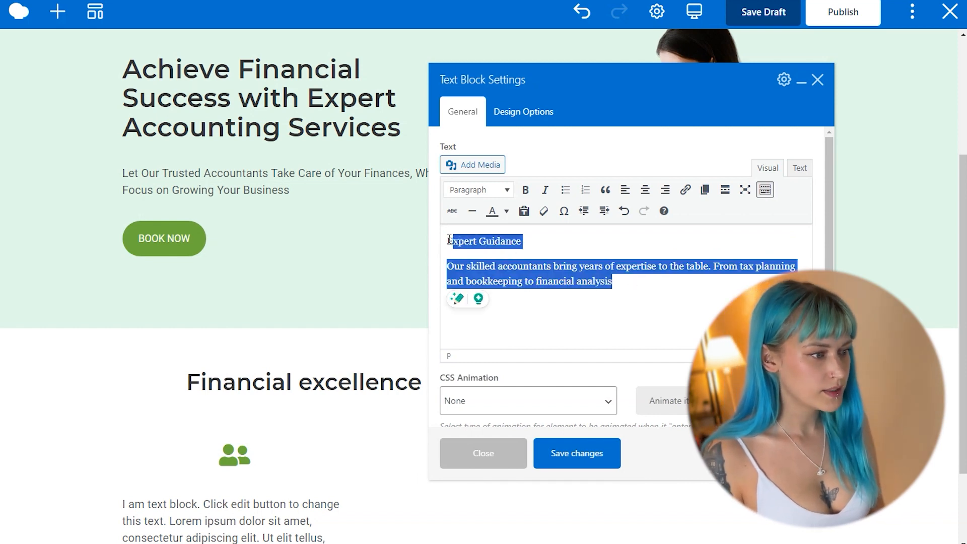
click(645, 191)
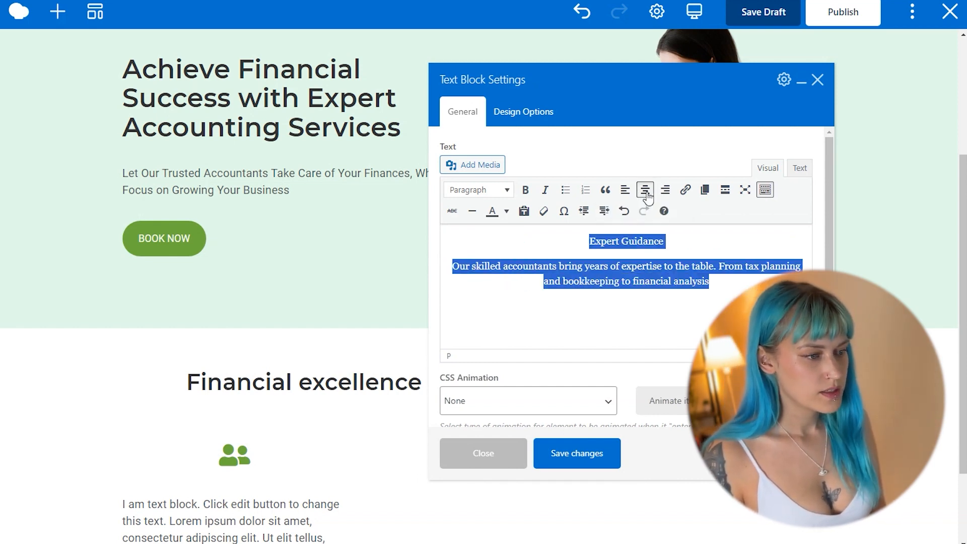
click(633, 283)
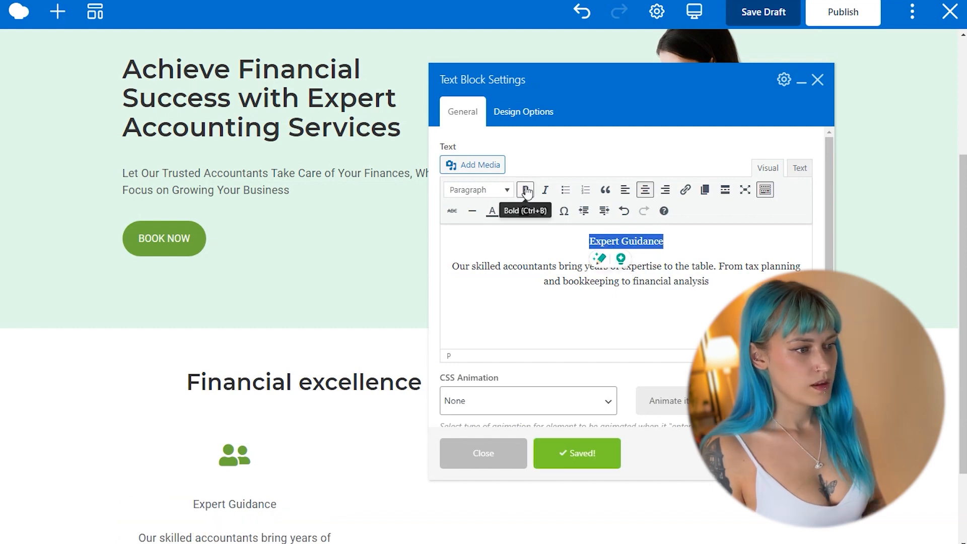
- Make the "Expert Guidance" line bold and save the text block
click(526, 191)
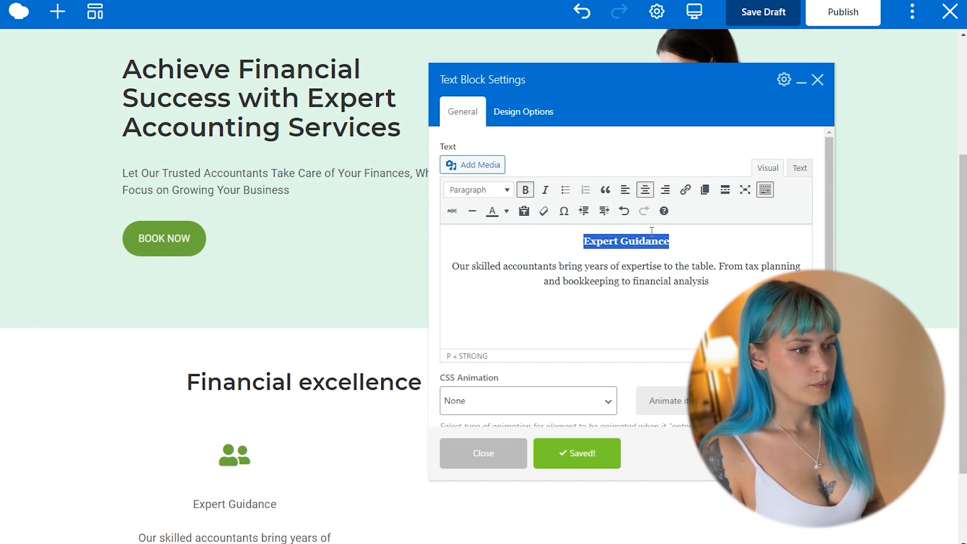
click(672, 242)
click(654, 243)
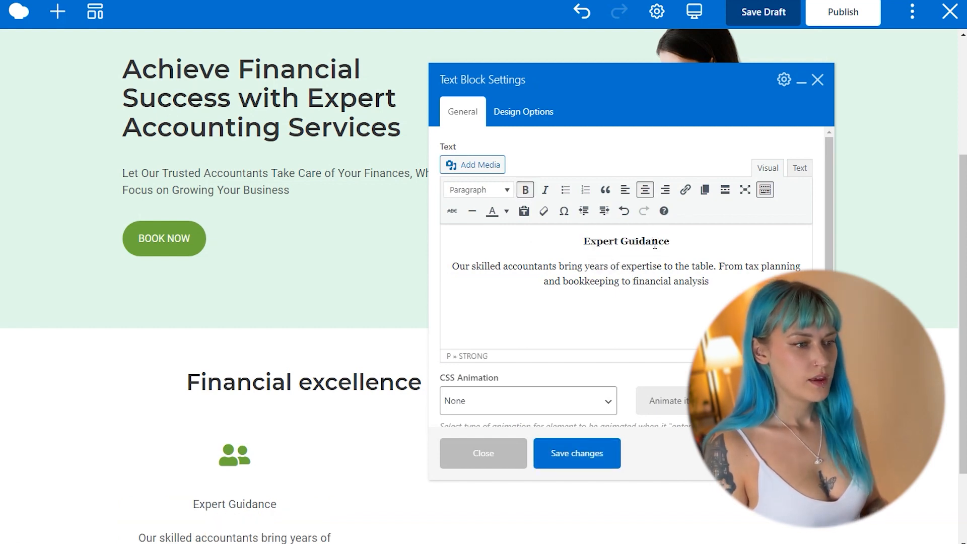
click(576, 453)
scroll(298, 278, down, 2)
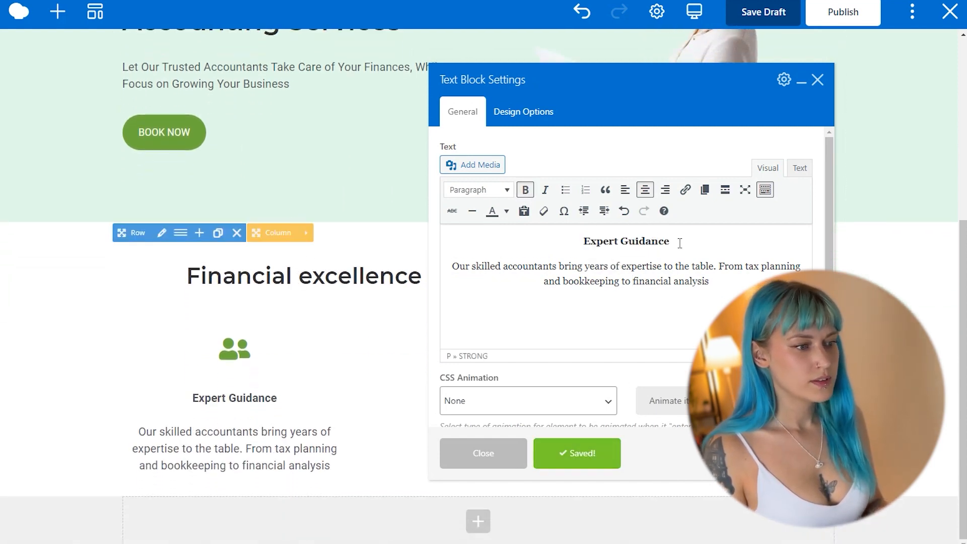
- Format the "Expert Guidance" line as Heading 4 and save the text block
drag(679, 243, 577, 243)
click(662, 242)
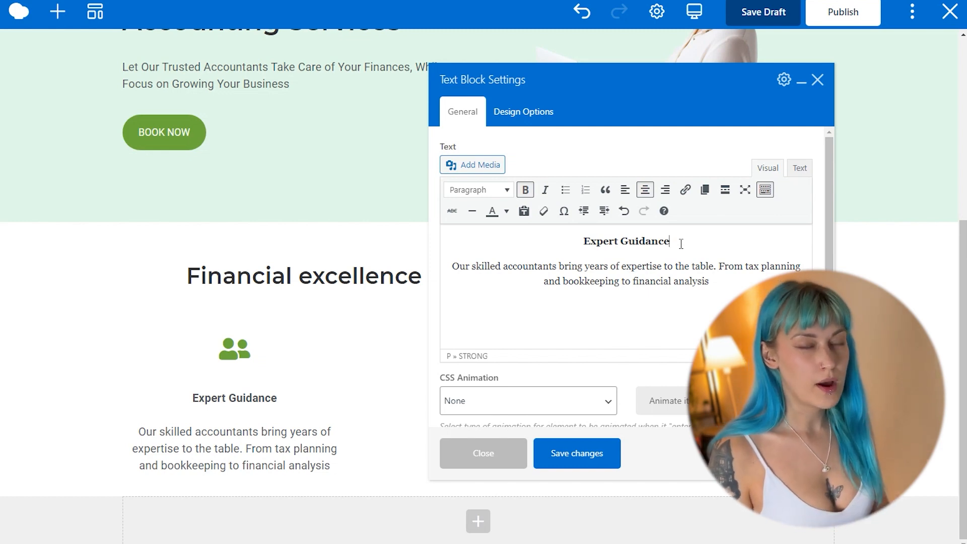
click(493, 196)
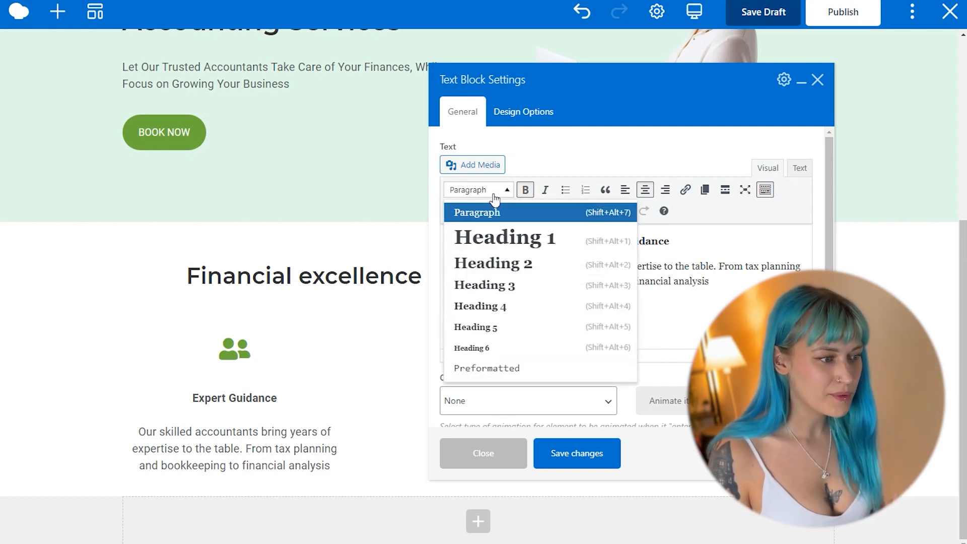
click(502, 305)
click(576, 455)
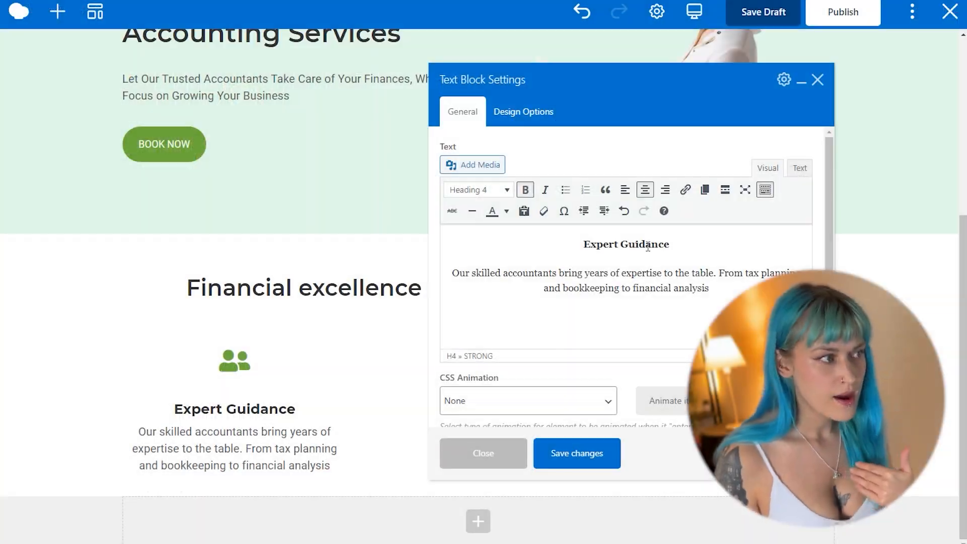
- Switch to the WordPress dashboard and examine the H4 typography settings under the theme customizer's Fonts & Style
mouse_move(62, 197)
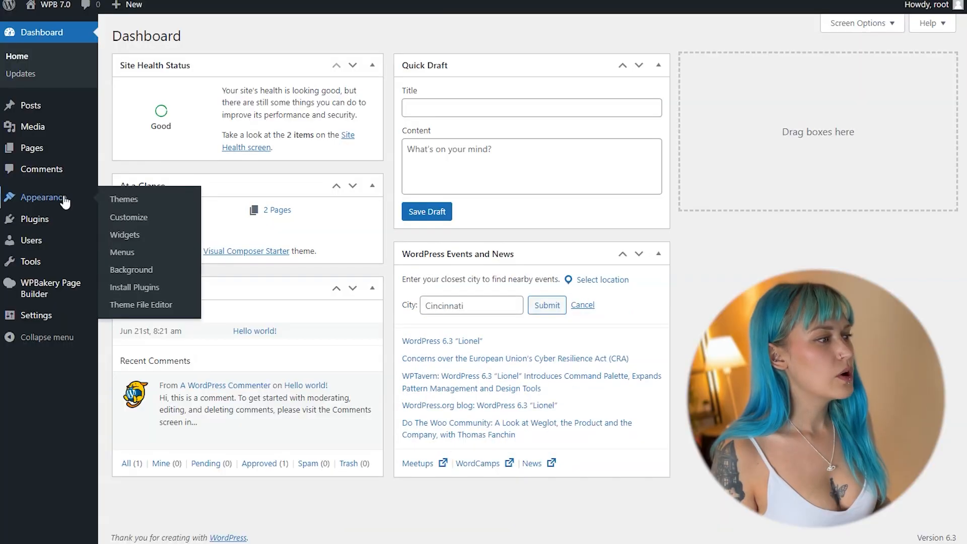
click(132, 218)
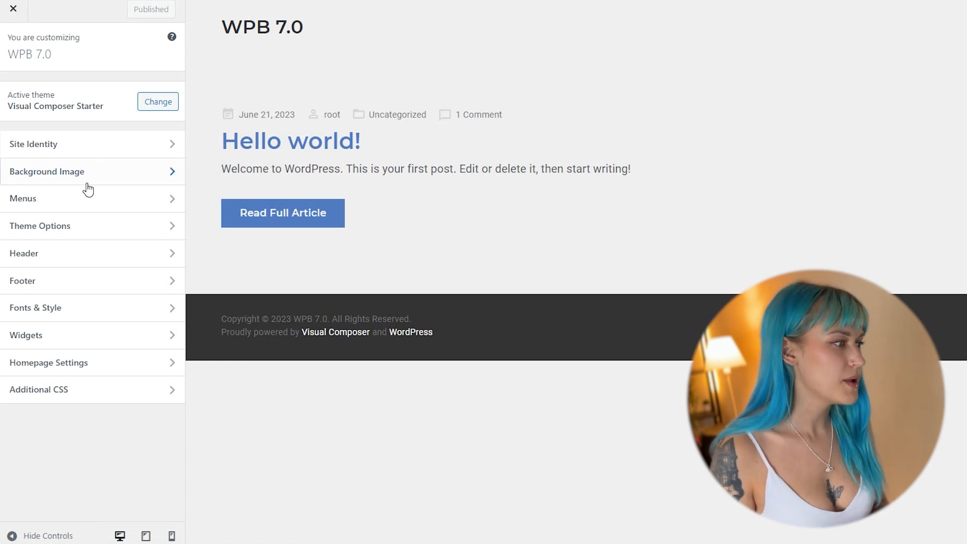
click(68, 309)
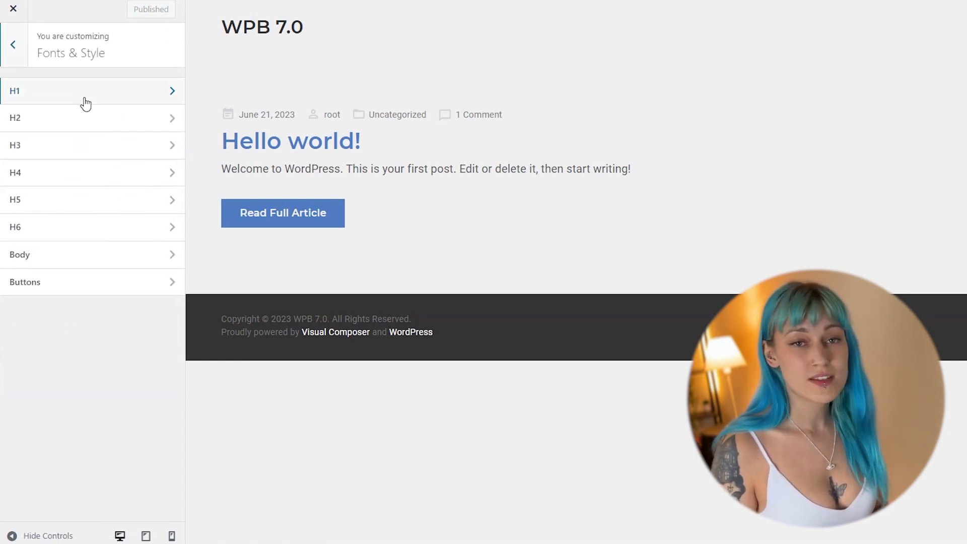
click(86, 185)
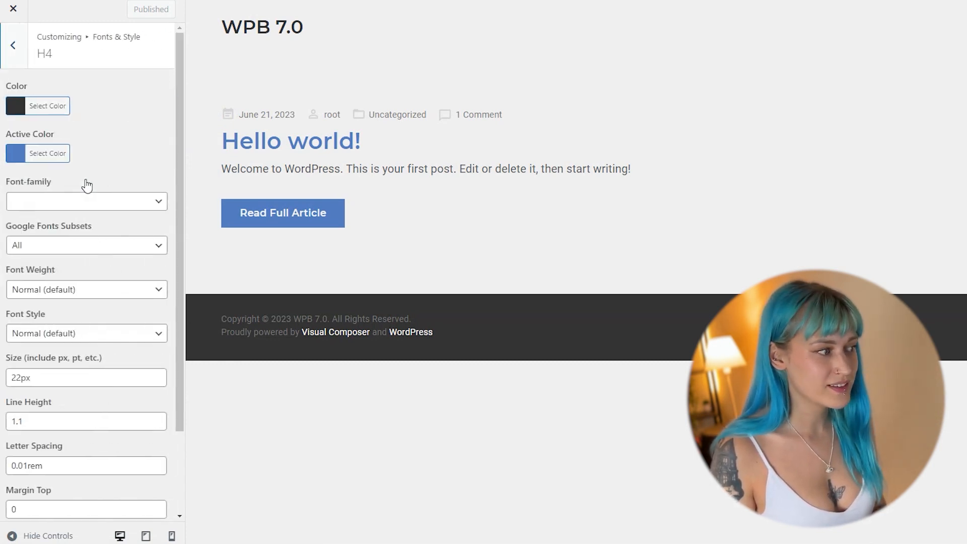
scroll(129, 123, down, 1)
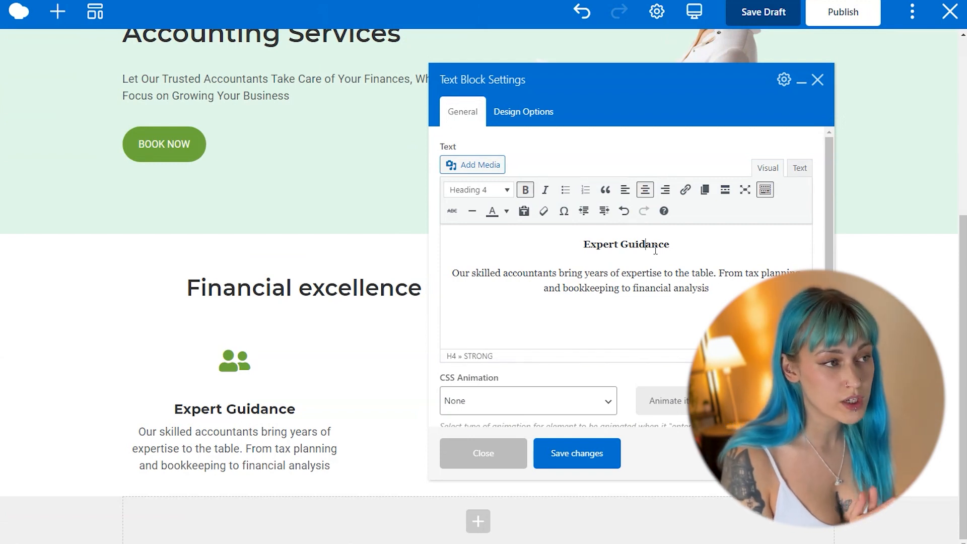
- Add "font-size: 24px" to the h4 style in the "Expert Guidance" text block's HTML and save the changes
click(800, 168)
click(581, 211)
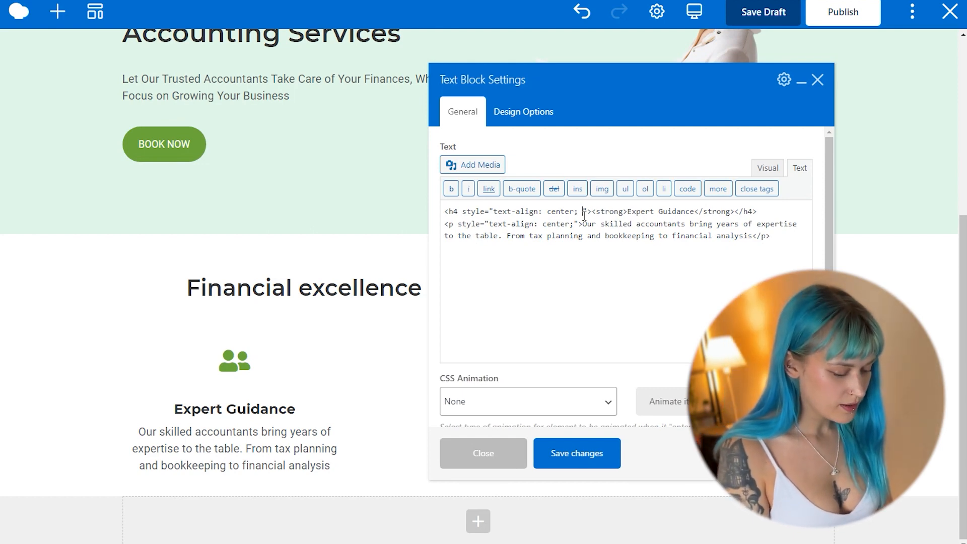
text(font)
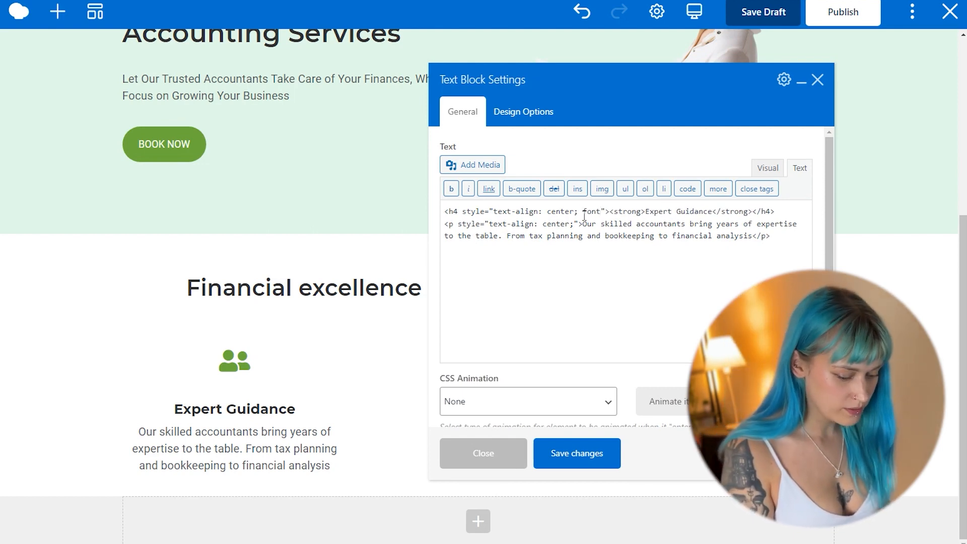
text(-)
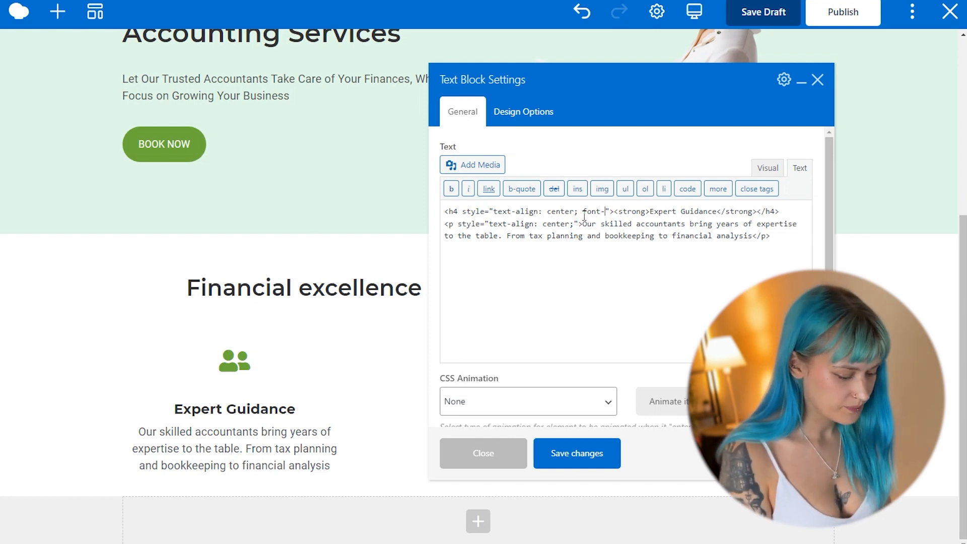
text(size:)
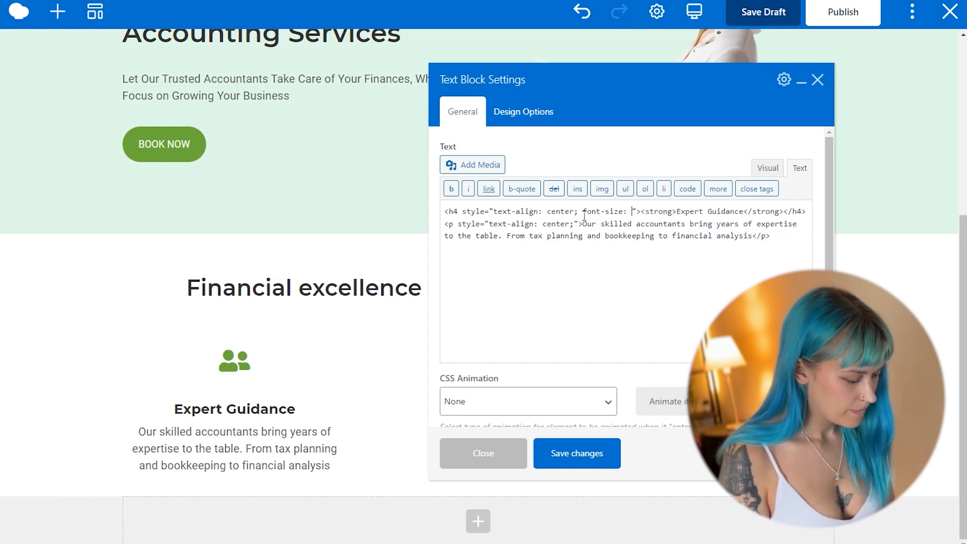
text( 24px)
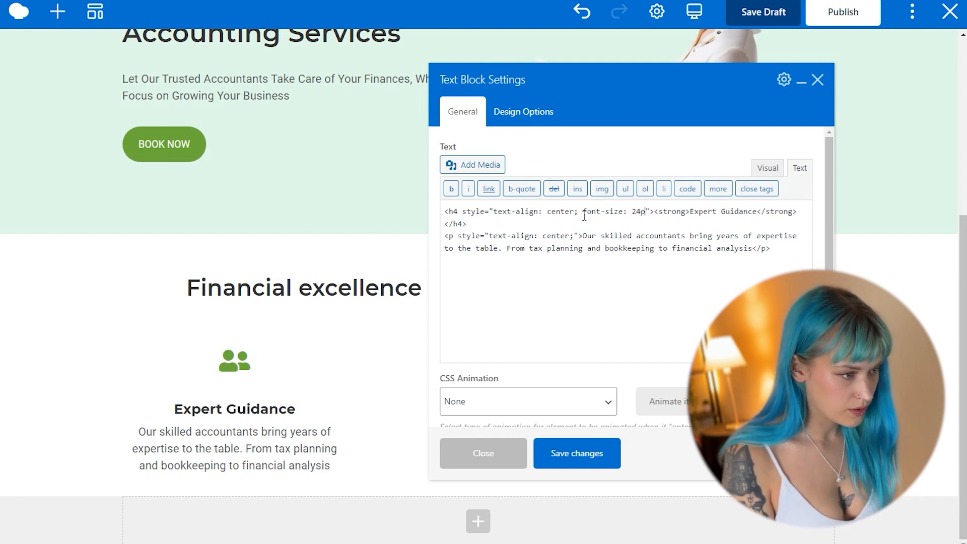
click(598, 455)
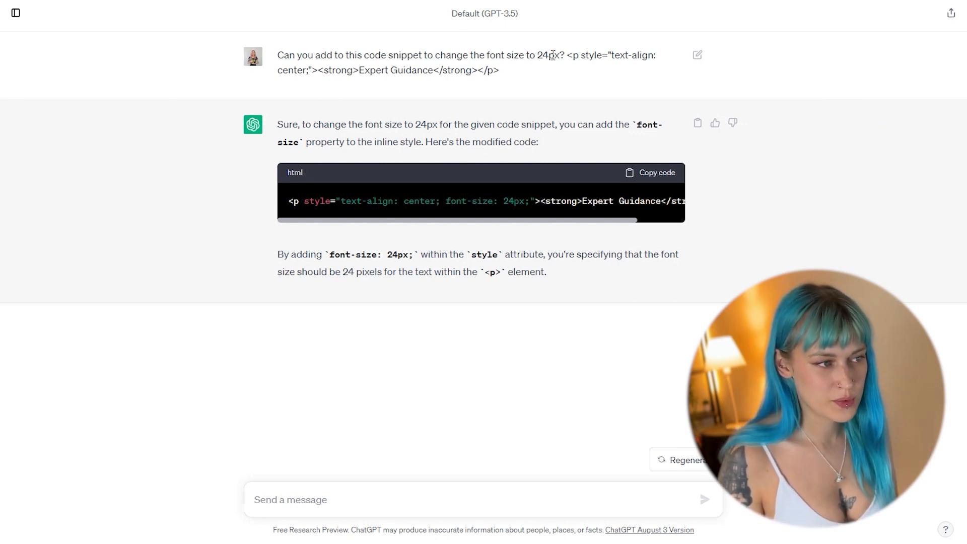
- Examine the ChatGPT prompt and modified snippet for a 24px font size, and return to the page editor
drag(571, 54, 574, 67)
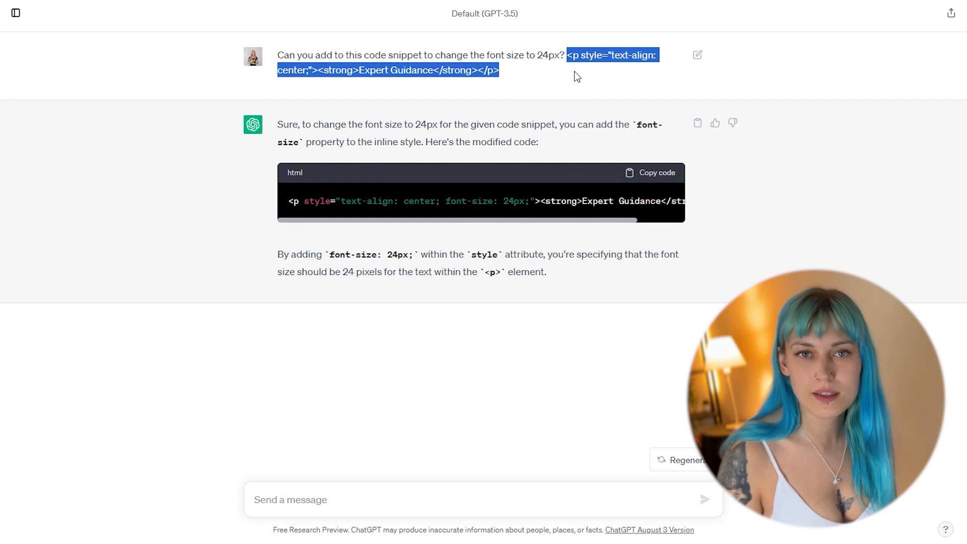
click(574, 72)
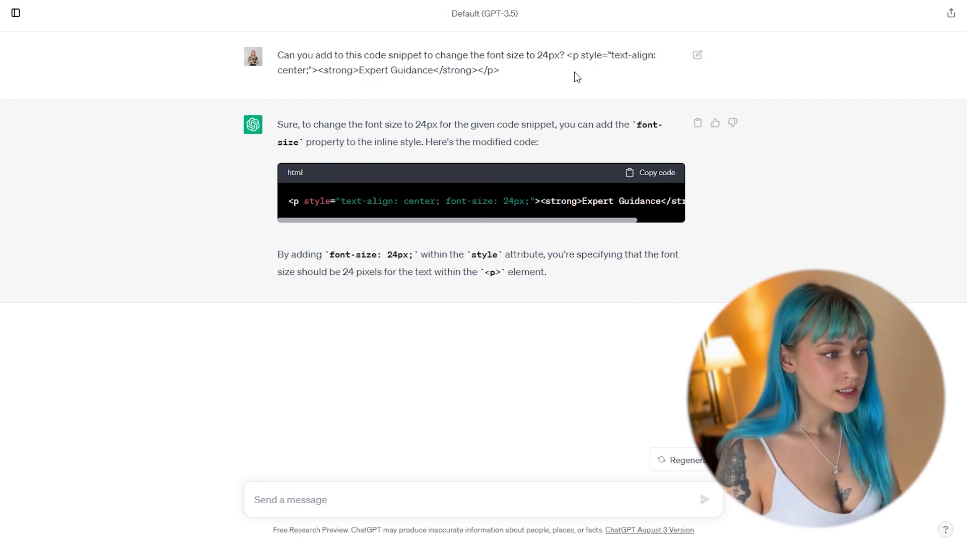
drag(441, 200, 529, 204)
click(532, 204)
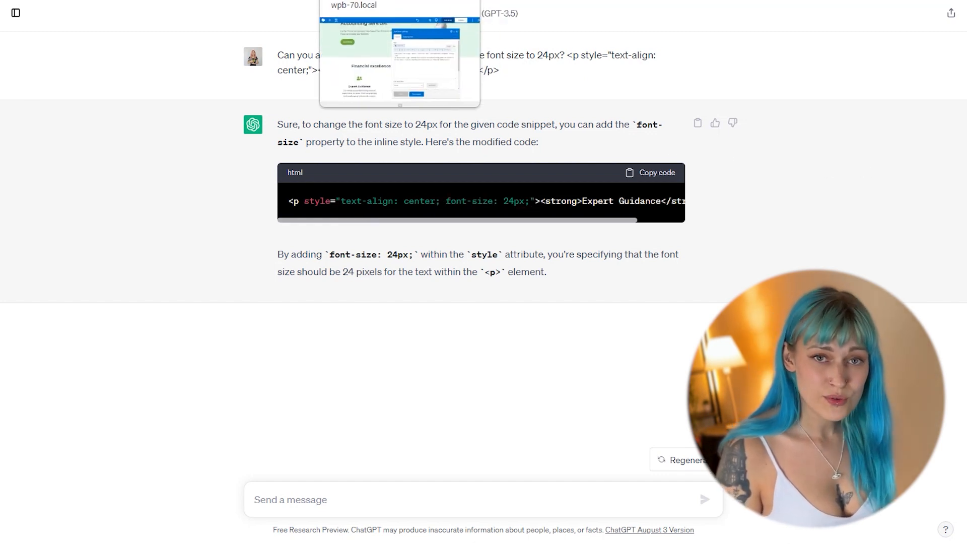
click(352, 1)
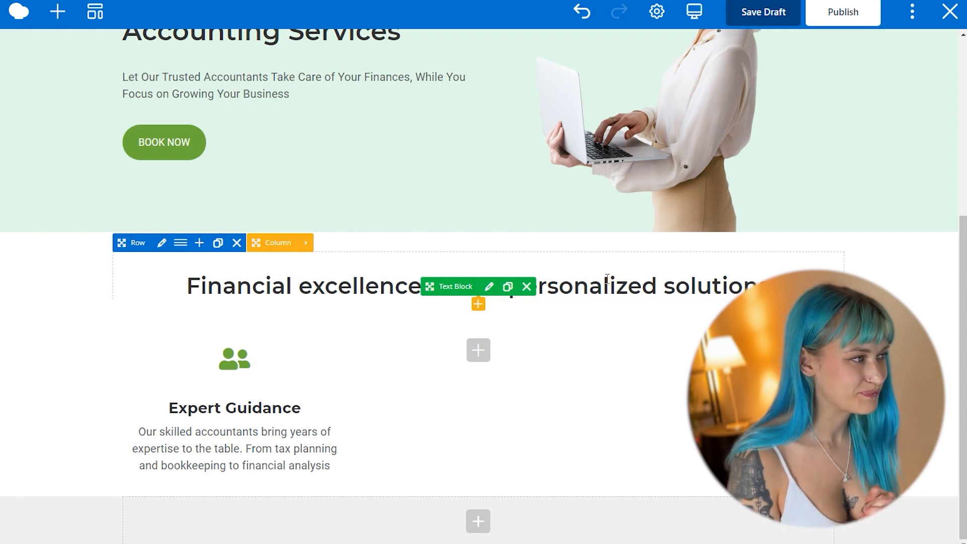
- Add an Icon element to the services row's middle column and pick the mouse pointer icon, searching for "curs"
click(478, 350)
click(390, 131)
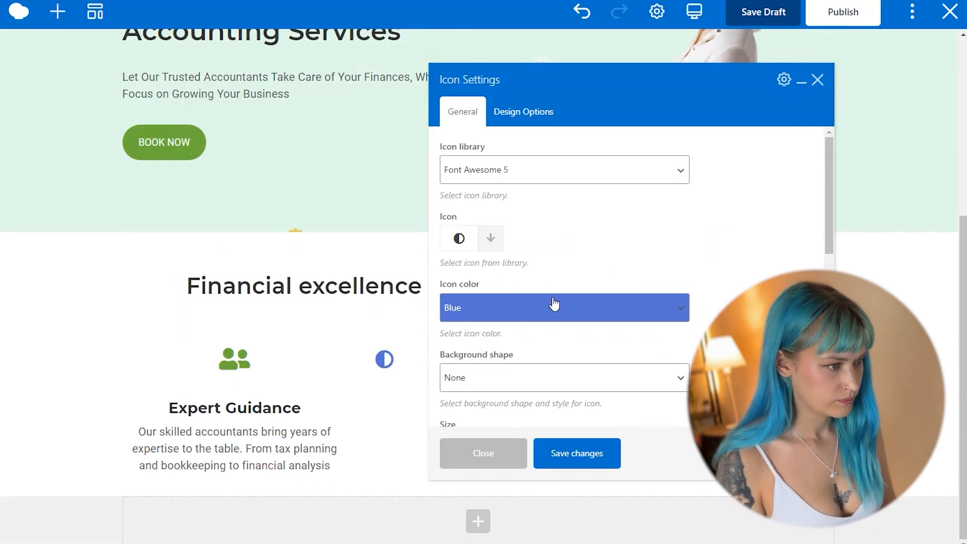
click(490, 238)
click(523, 259)
text(curs)
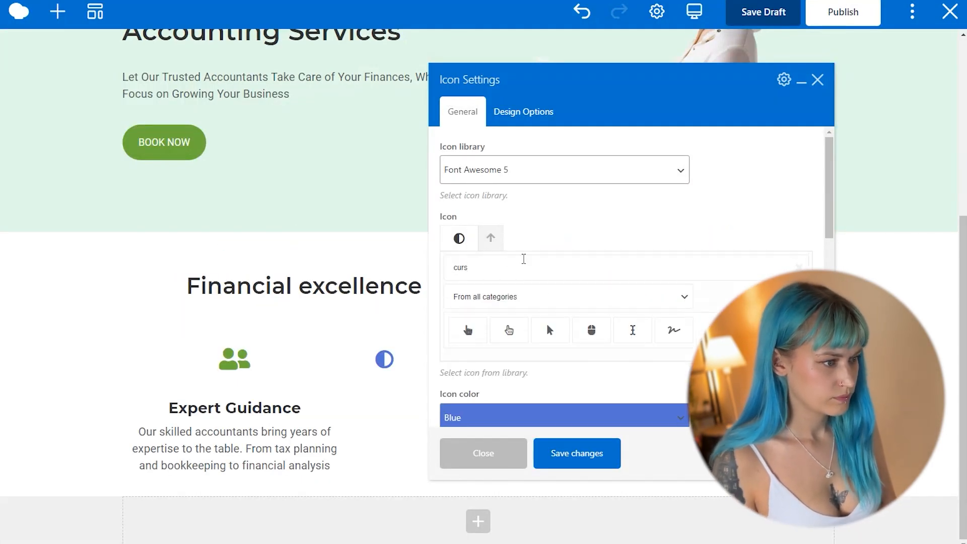
click(550, 330)
- Set the pointer icon's color to Green, size to Large and alignment to Center, and save it
click(592, 316)
click(579, 216)
scroll(568, 386, down, 3)
click(611, 333)
click(594, 379)
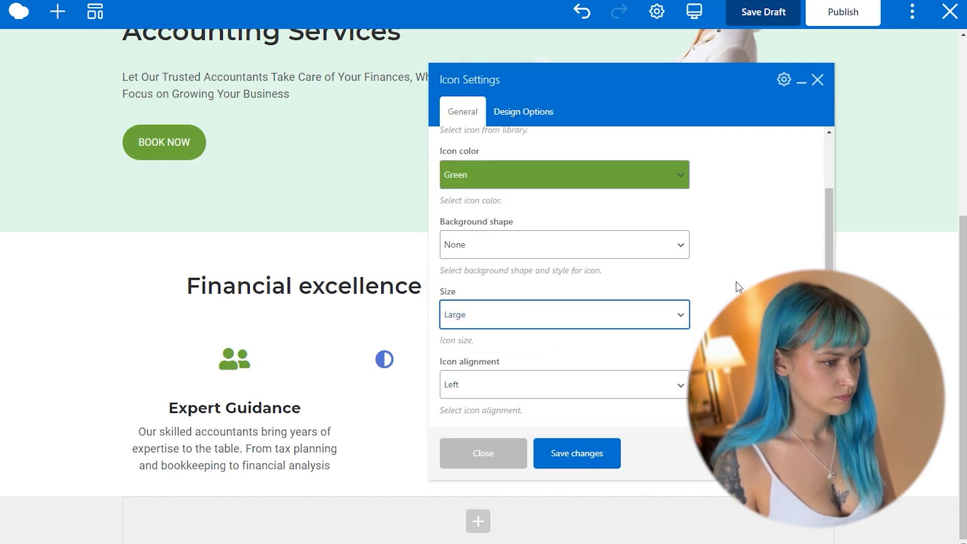
scroll(735, 283, down, 3)
click(579, 205)
click(532, 252)
click(577, 453)
click(817, 80)
- Add a text block below the pointer icon with the "Simplify Tax Season" copy, centered, with the title as Heading 4
click(478, 404)
click(282, 131)
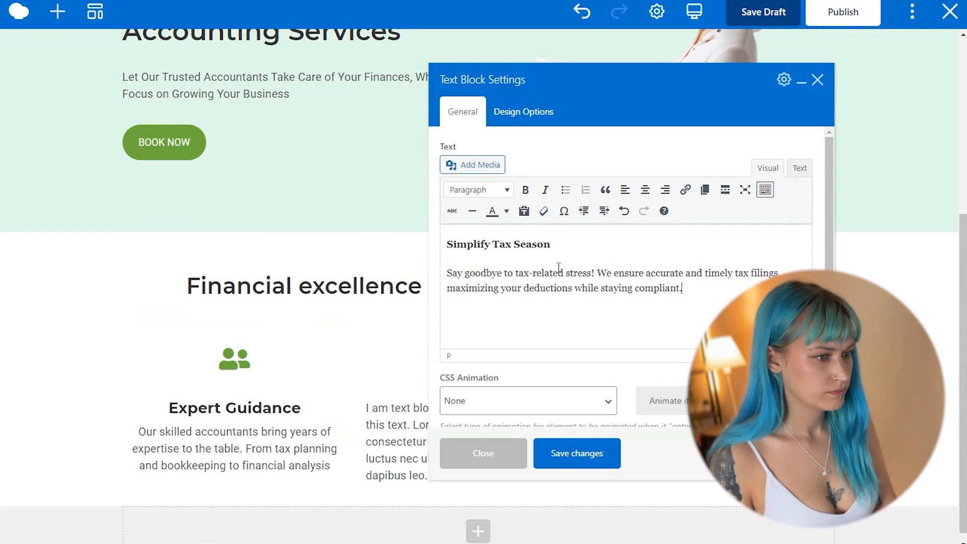
click(593, 457)
drag(683, 289, 450, 245)
click(645, 190)
click(624, 289)
click(612, 244)
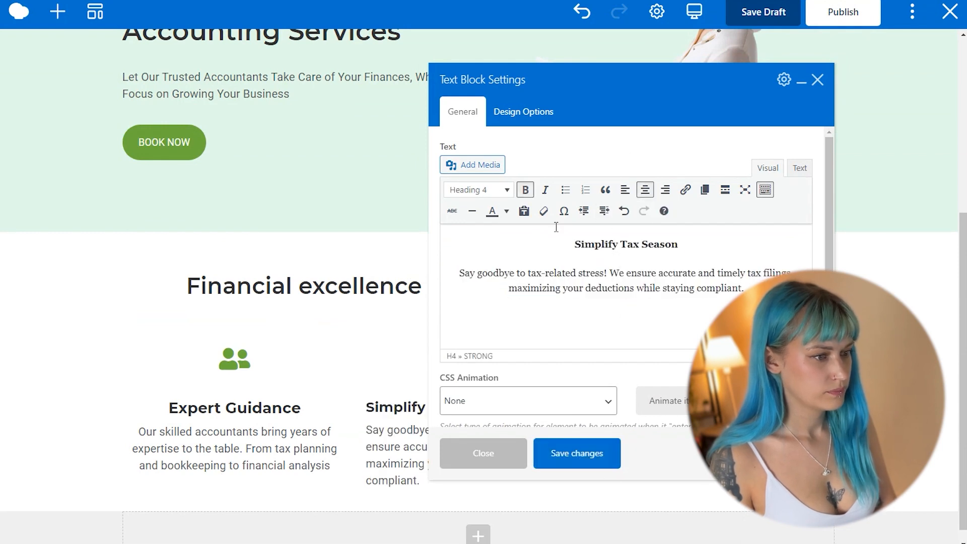
- Add "font-size: 24px" to the h4 style in the "Simplify Tax Season" text block's HTML and save it
click(798, 168)
text(ont-size: 24px)
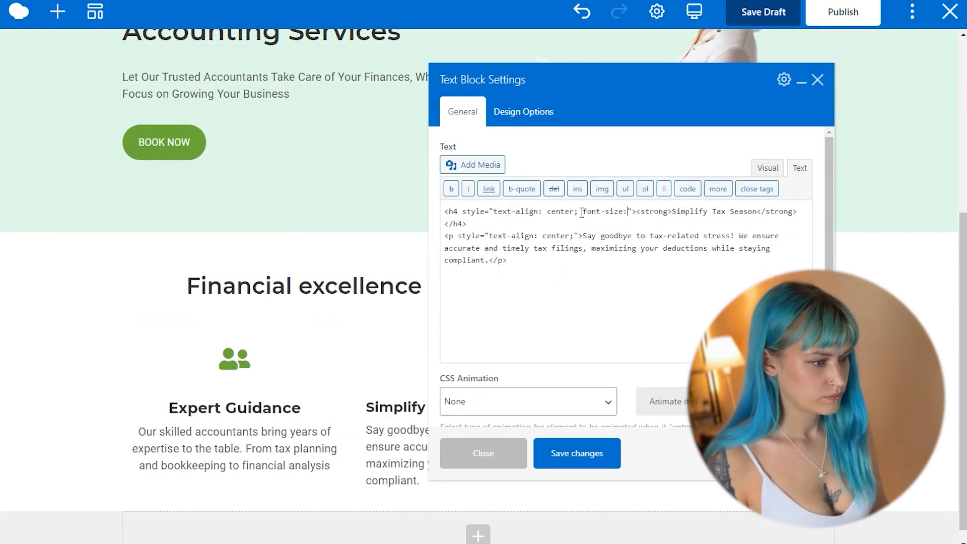
click(577, 454)
click(484, 452)
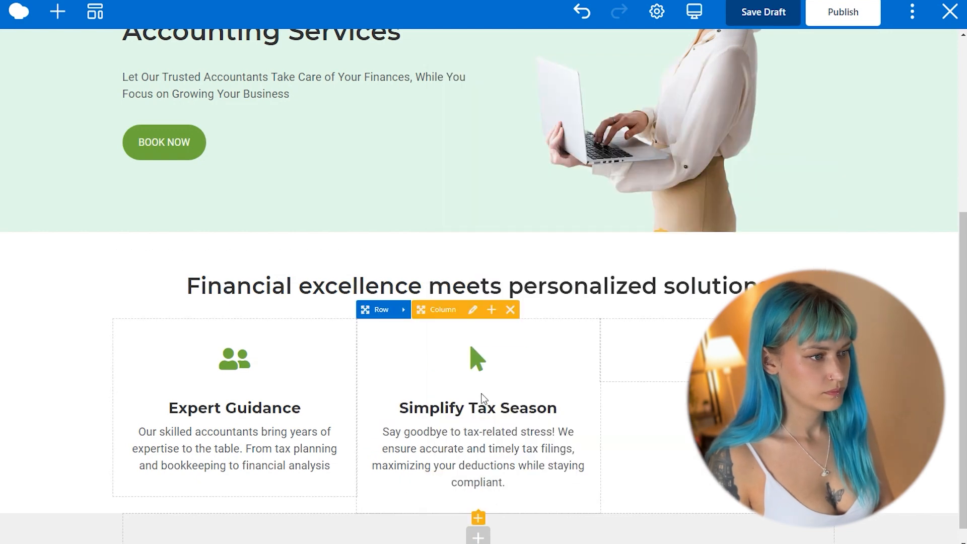
click(479, 360)
click(816, 80)
click(488, 442)
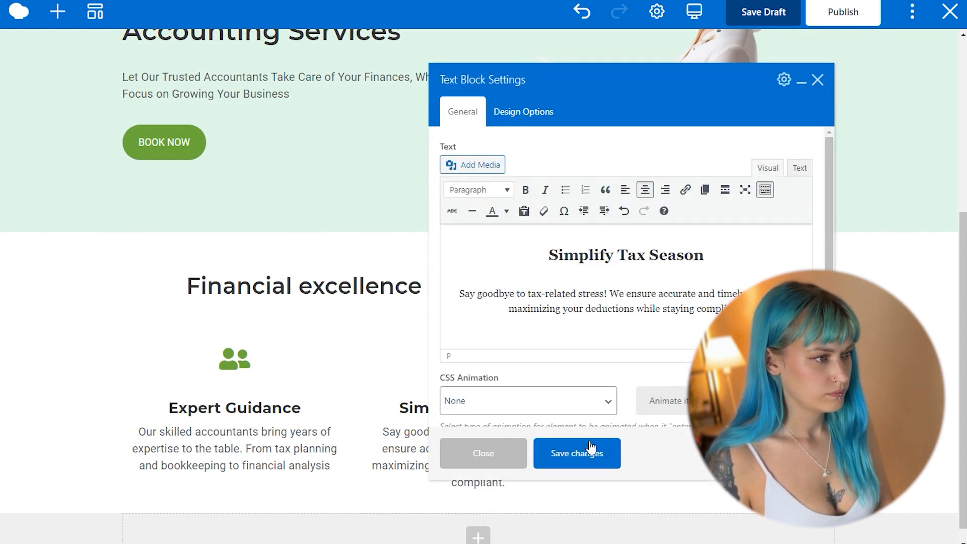
click(483, 453)
- Add an Icon element to the services row's third column and pick a ringing phone icon, searching for "phone"
click(475, 356)
click(490, 239)
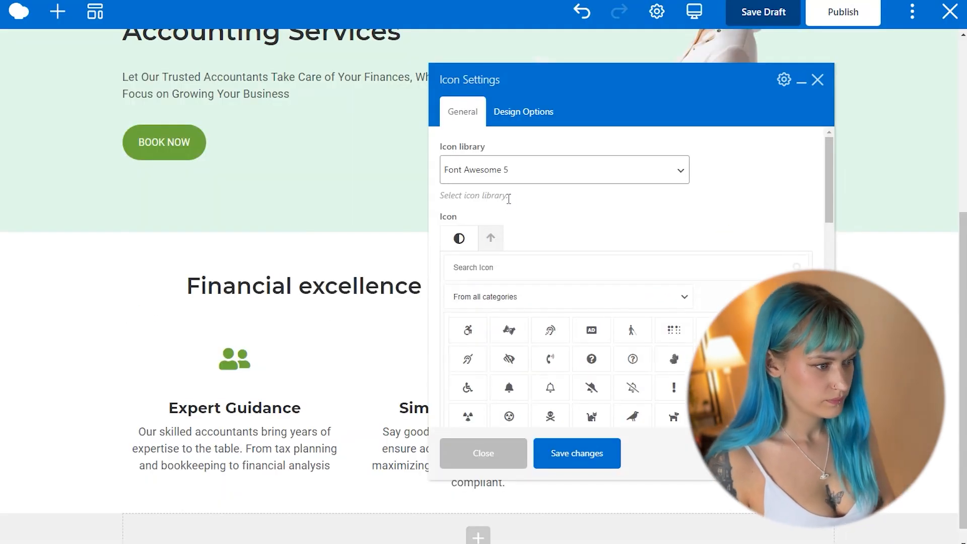
text(phone)
click(467, 330)
- Set the phone icon's color to Green, size to Large and alignment to Center, and save it
click(569, 308)
click(563, 224)
scroll(574, 242, down, 3)
click(640, 263)
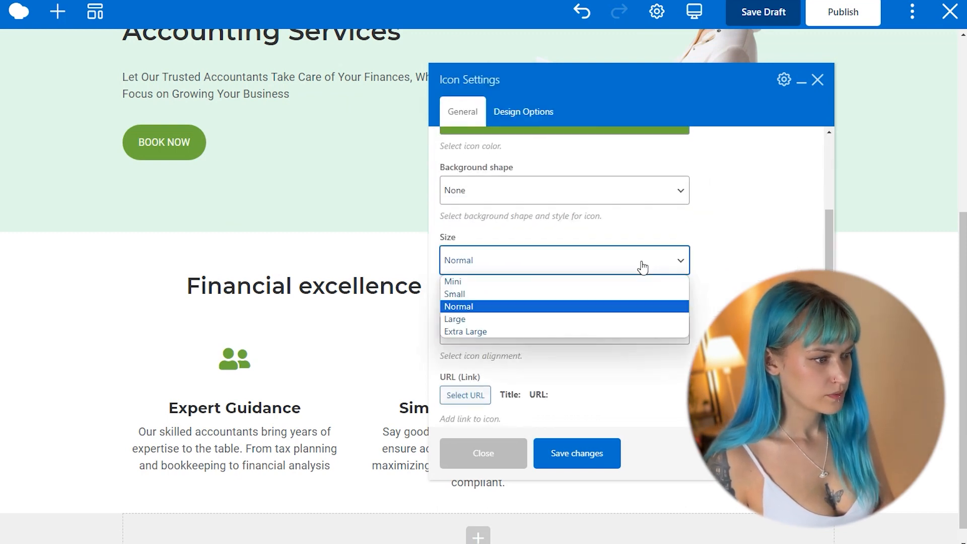
click(635, 319)
scroll(649, 297, down, 1)
click(660, 271)
click(617, 315)
click(576, 453)
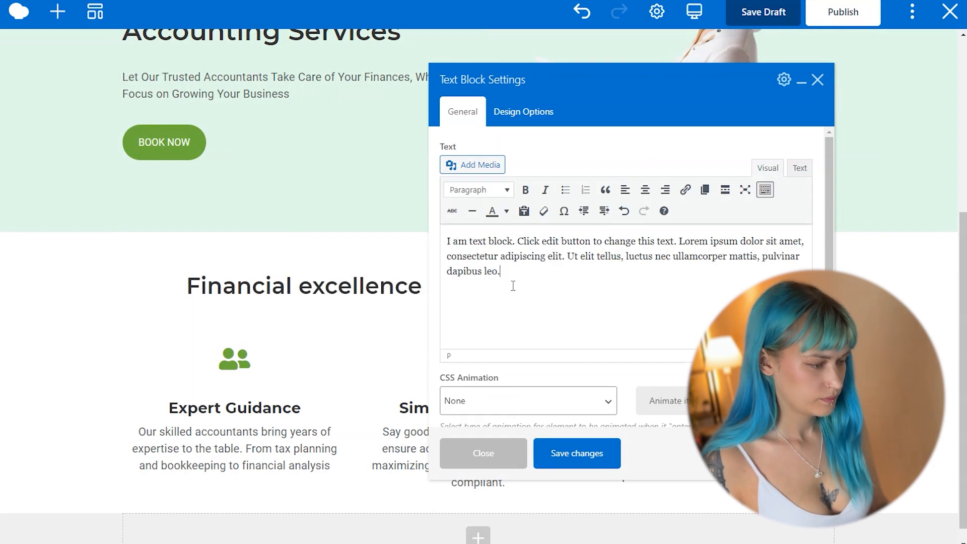
- Replace the third text block's placeholder with centered "Unparalleled Support" copy and style its title as Heading 4, matching the other columns
key(ctrl+a)
text(Unparalleled Support As your trusted financial partner, we are always just a call or email away. Count on us for prompt responses and proactive advice.)
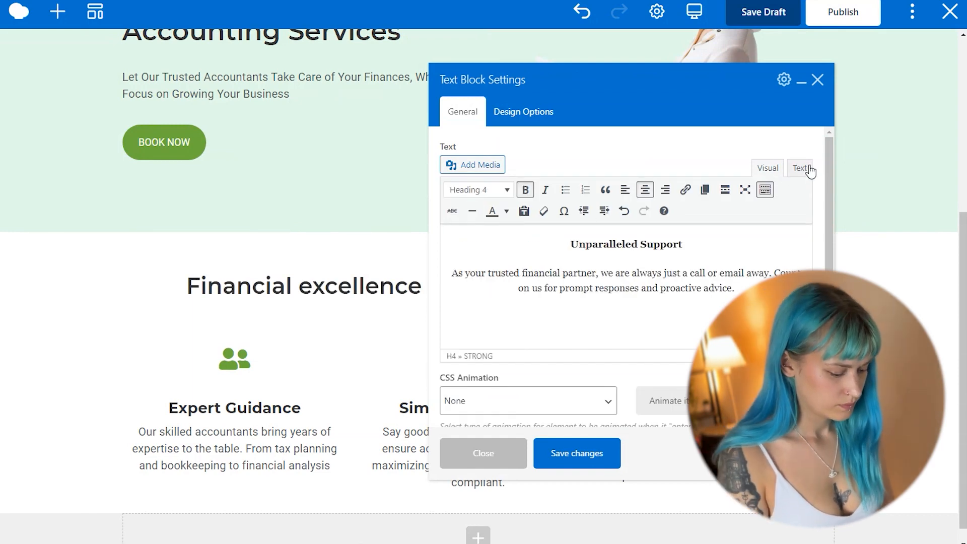
click(799, 167)
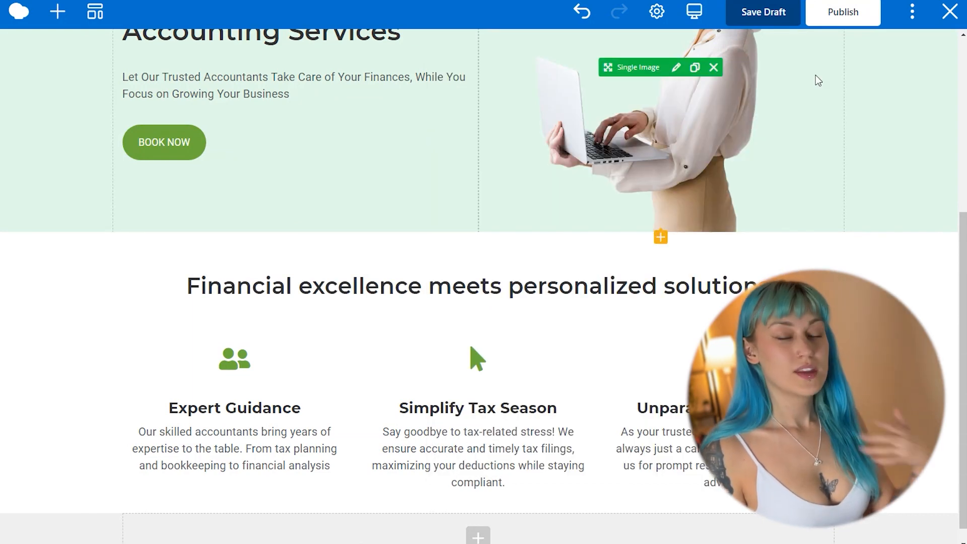
- Set the three-column services row's bottom padding to 200px and save, then reduce it to 150px and save again
scroll(911, 305, down, 1)
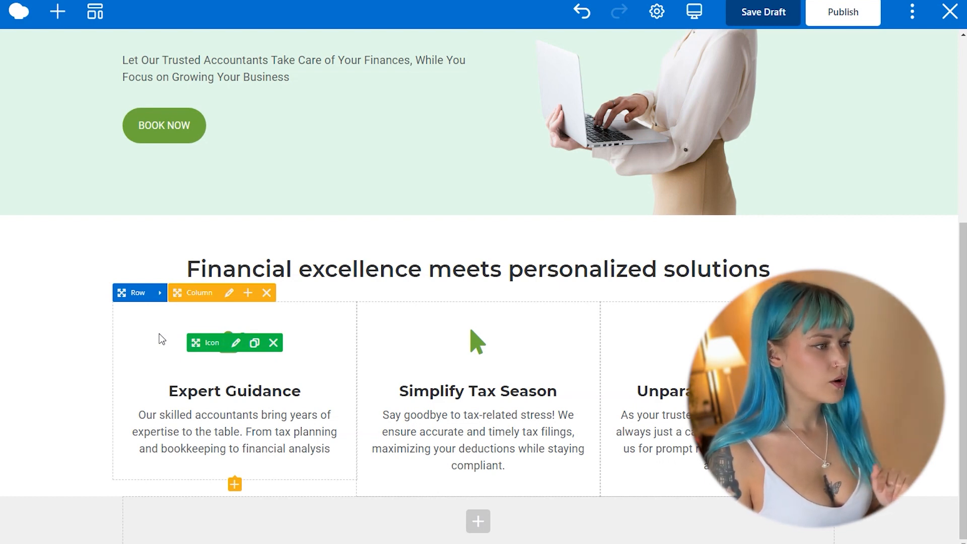
click(161, 297)
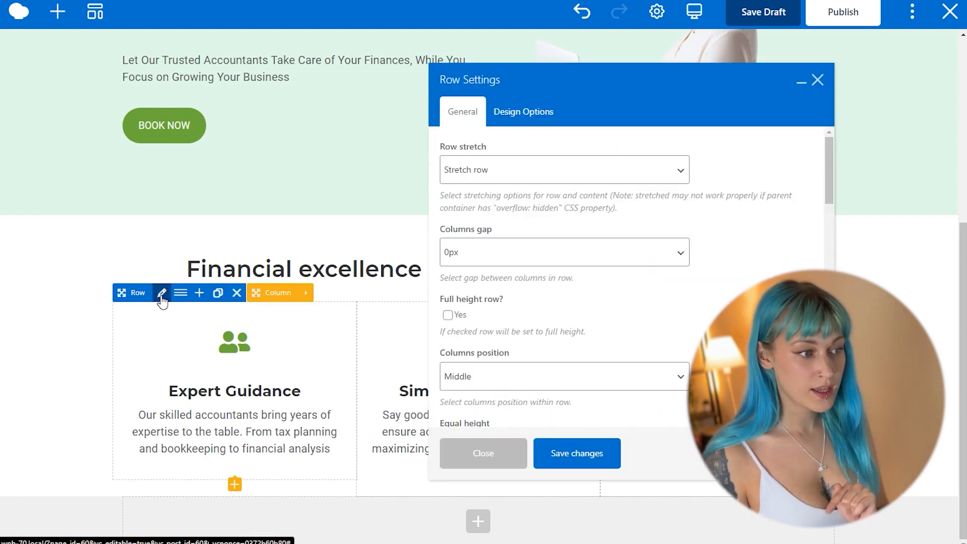
click(523, 125)
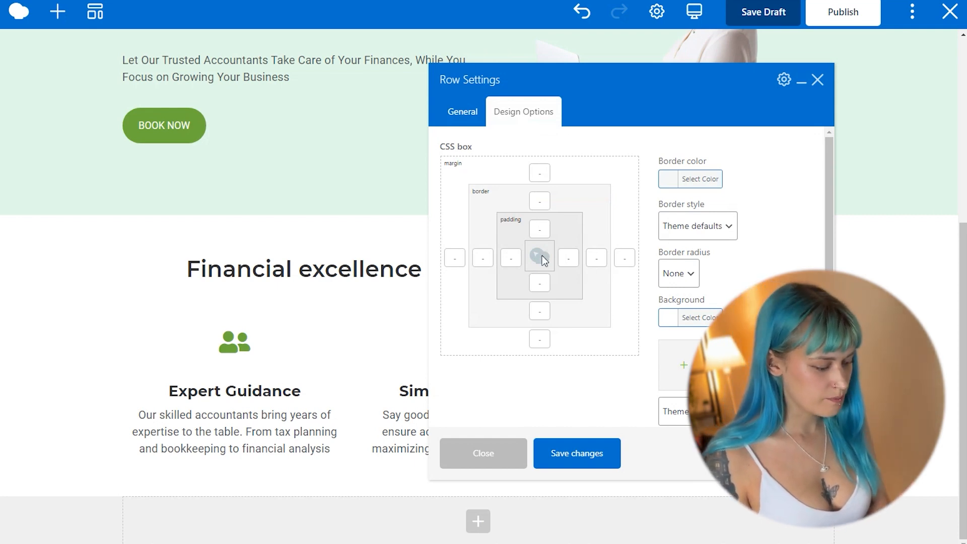
click(540, 282)
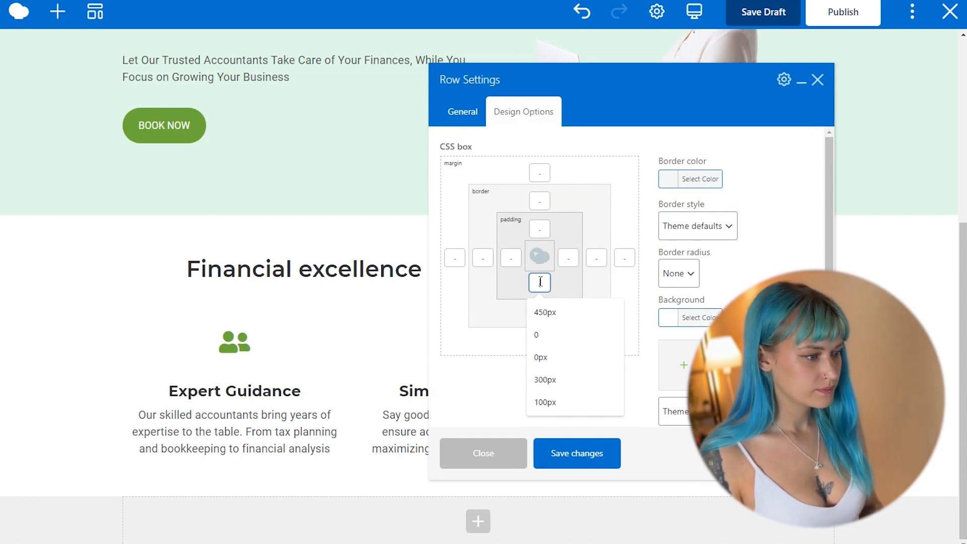
text(200)
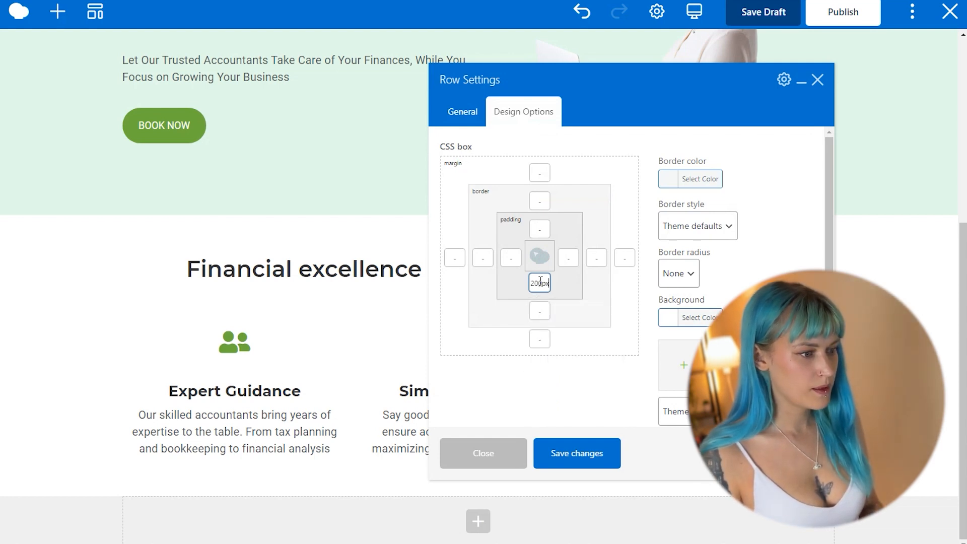
click(563, 459)
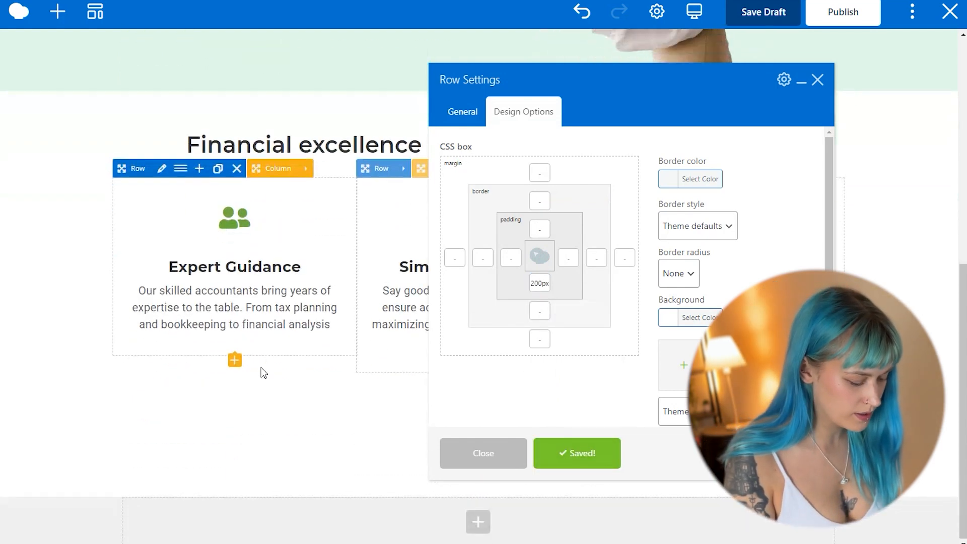
double_click(540, 284)
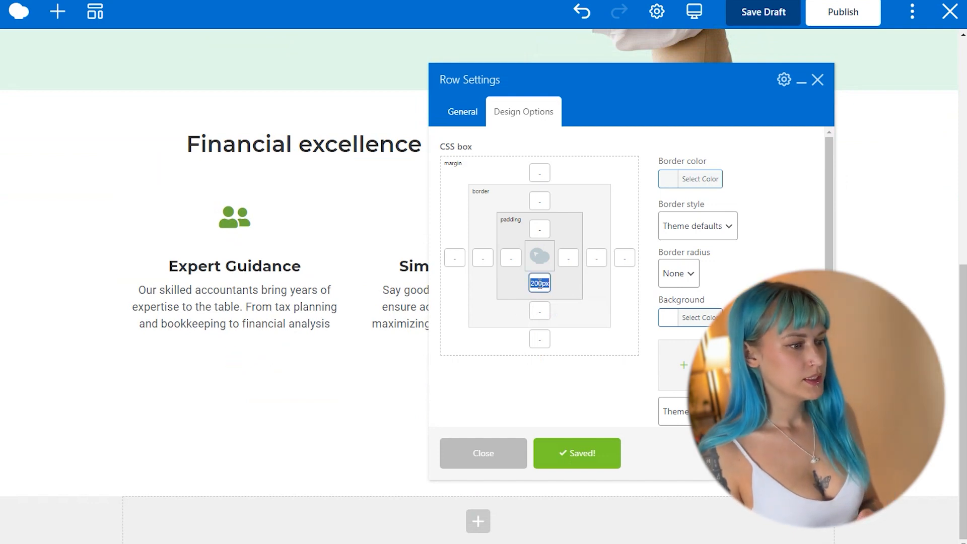
text(15)
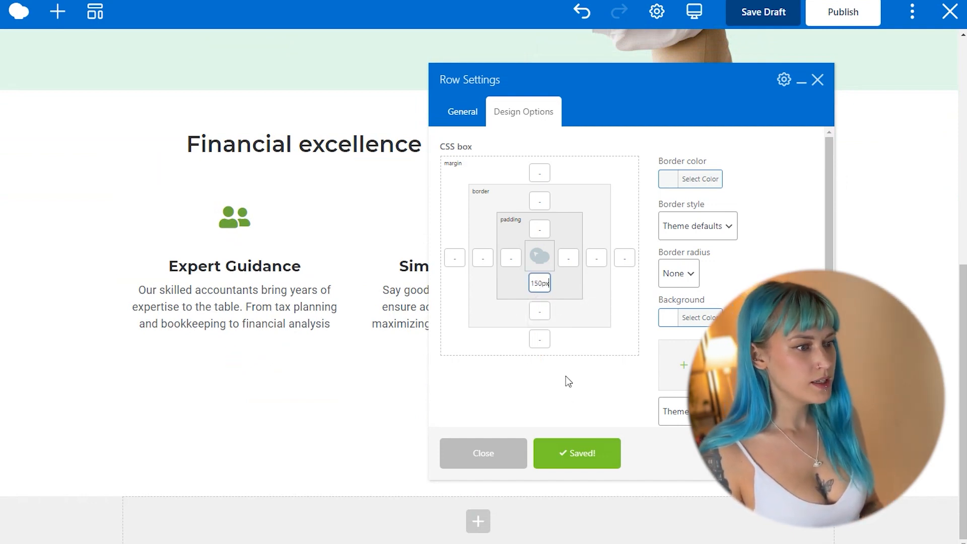
text(0px)
click(572, 465)
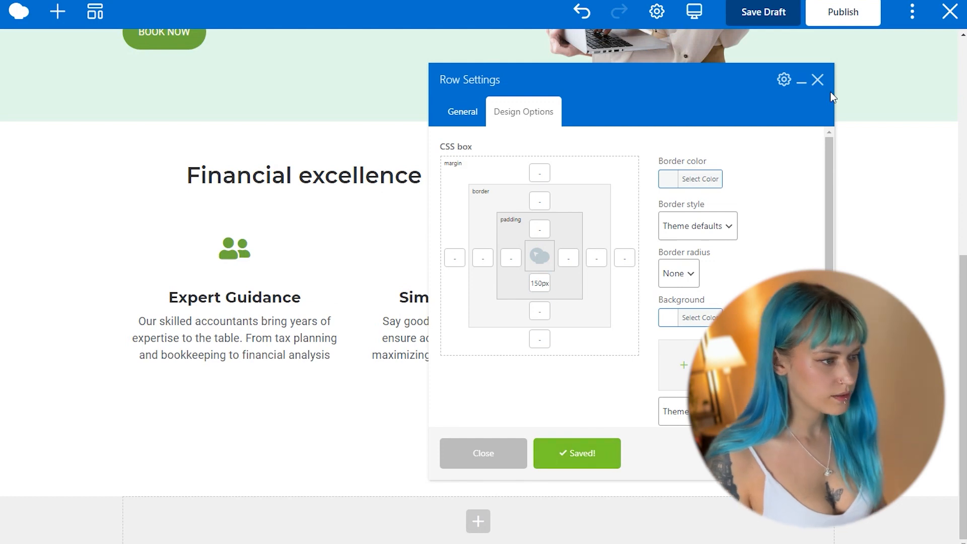
- Set the three-column services row's top padding to 50px and save the row settings
click(538, 229)
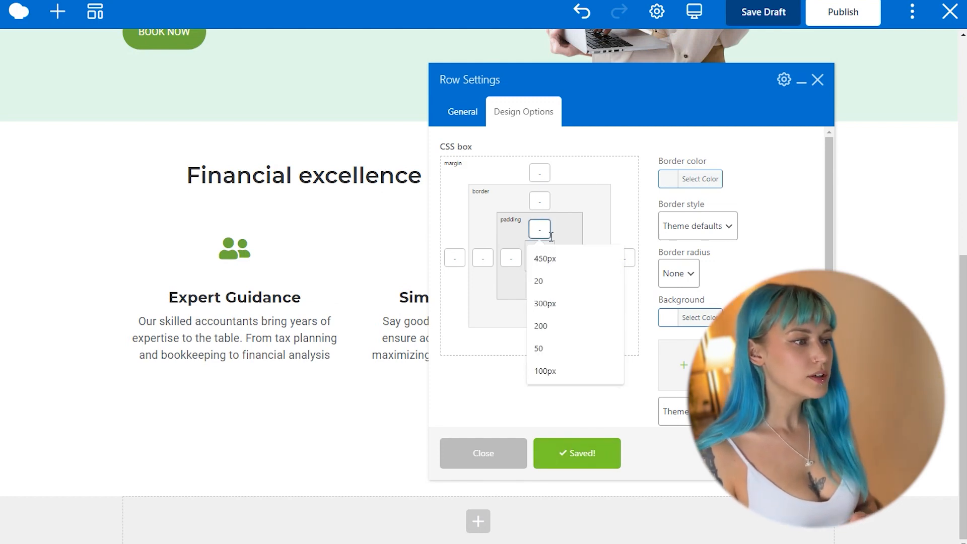
text(50)
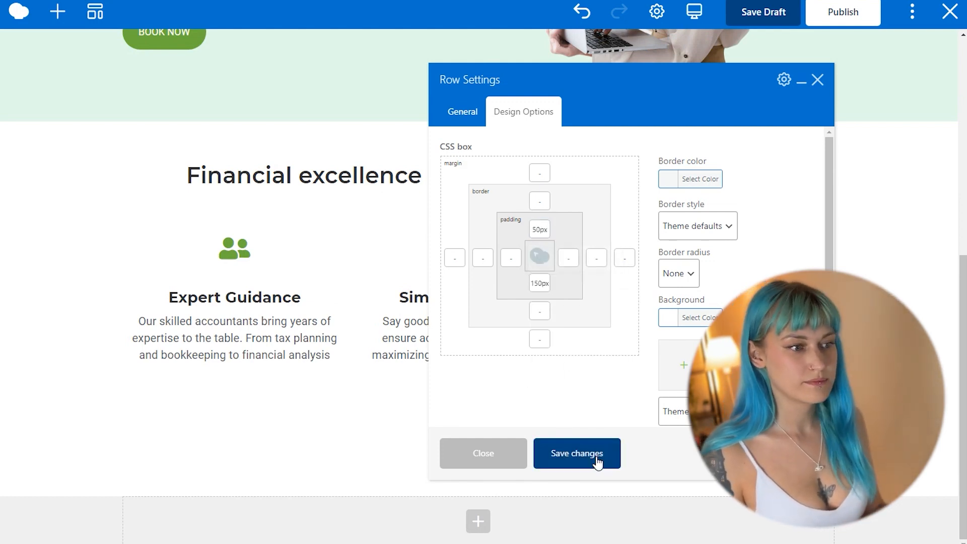
click(597, 461)
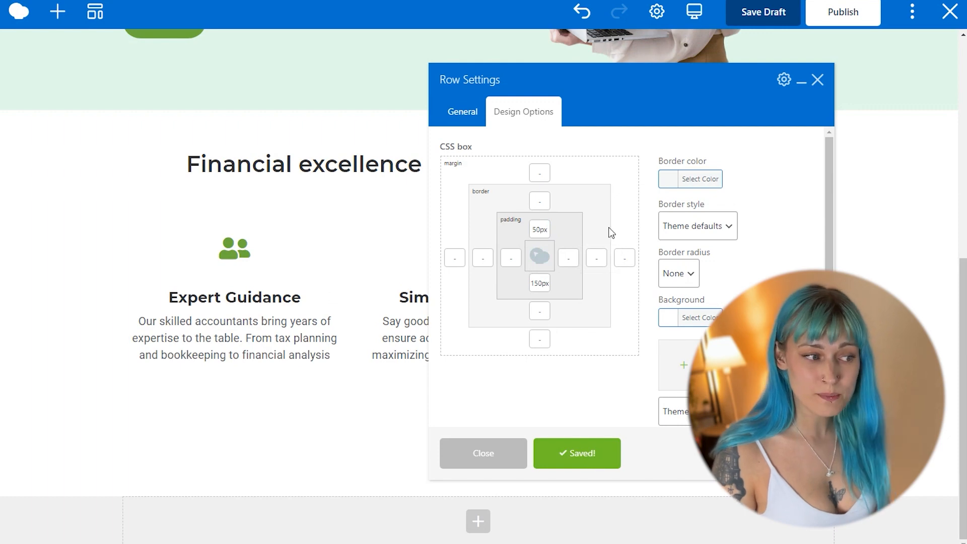
click(817, 80)
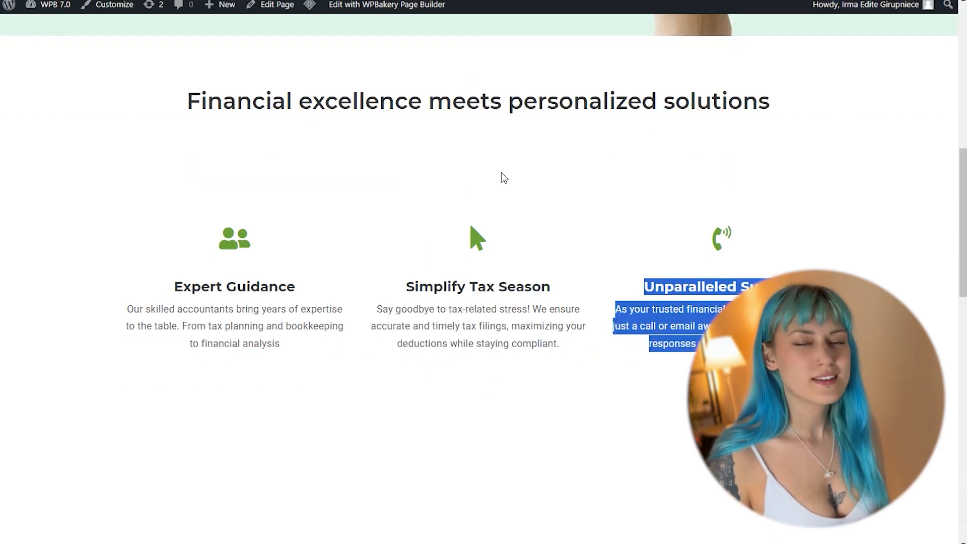
- Set the empty row below the services columns to Stretch row with a white background and save it
scroll(500, 174, down, 7)
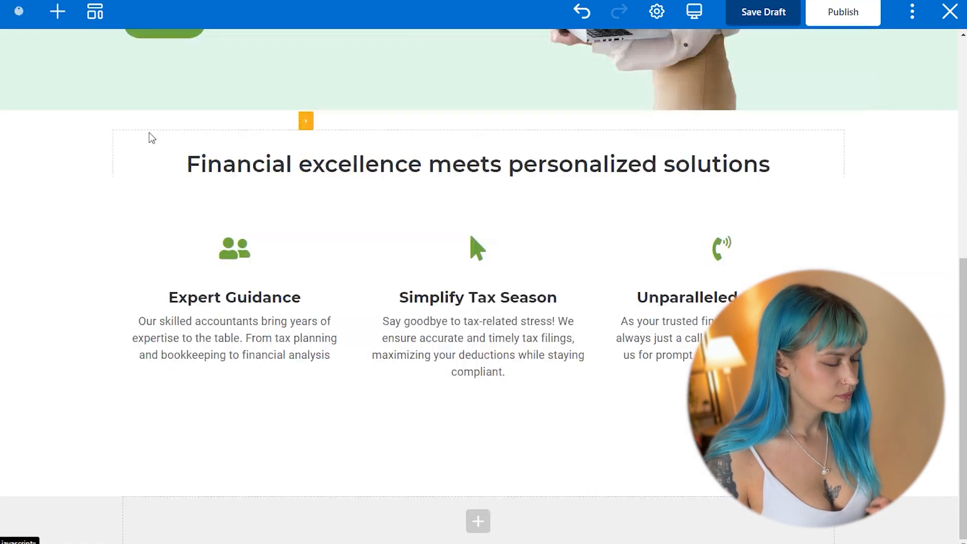
scroll(152, 137, down, 1)
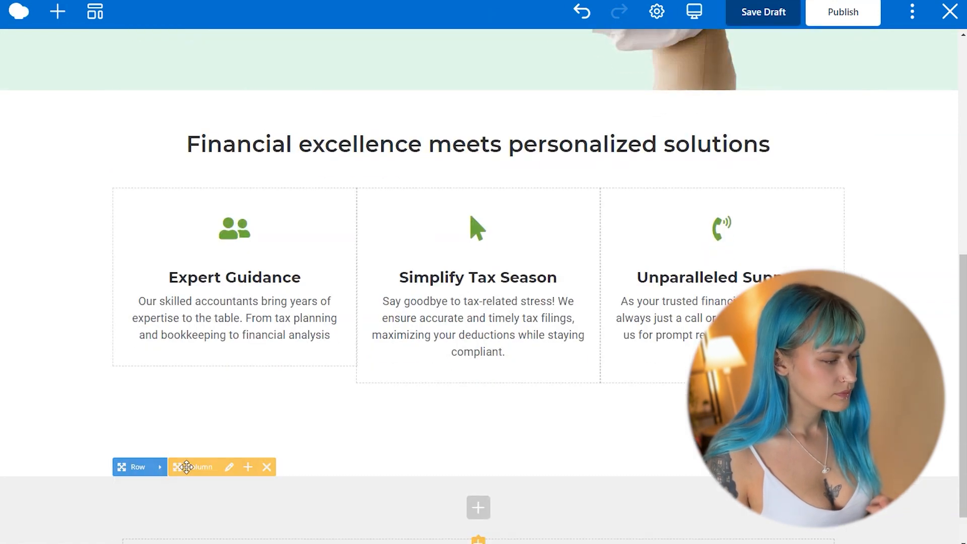
click(159, 467)
click(485, 166)
click(504, 200)
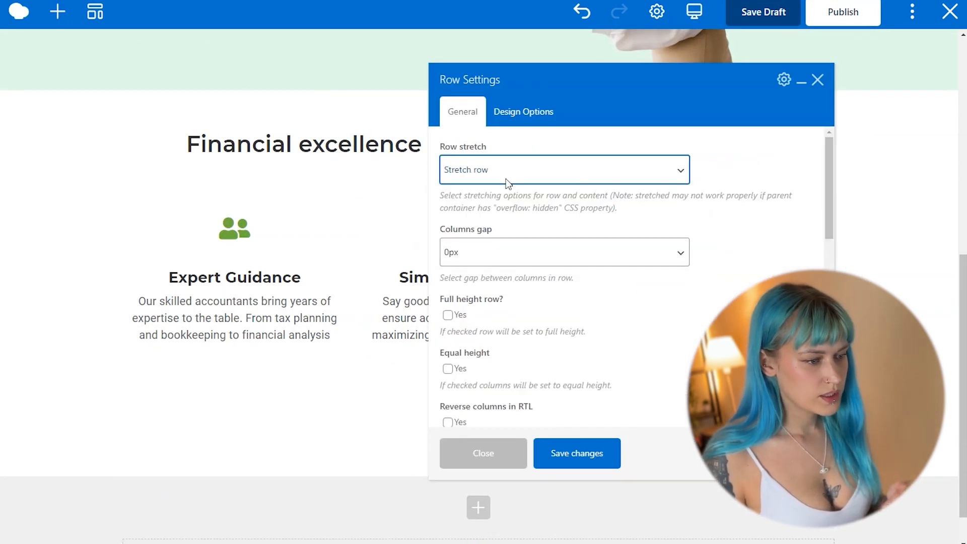
click(519, 113)
click(576, 453)
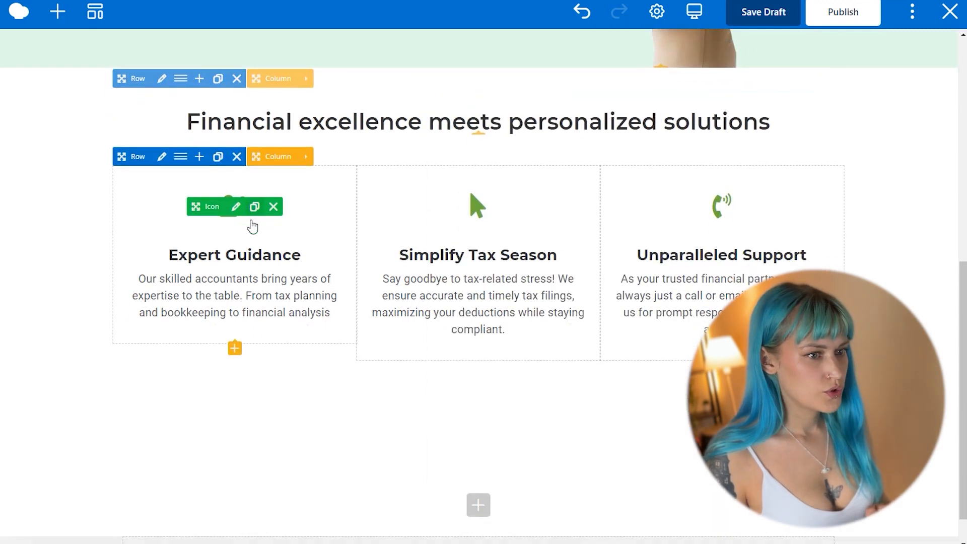
- Split the empty row below the services columns into two equal columns
scroll(212, 453, down, 2)
click(181, 424)
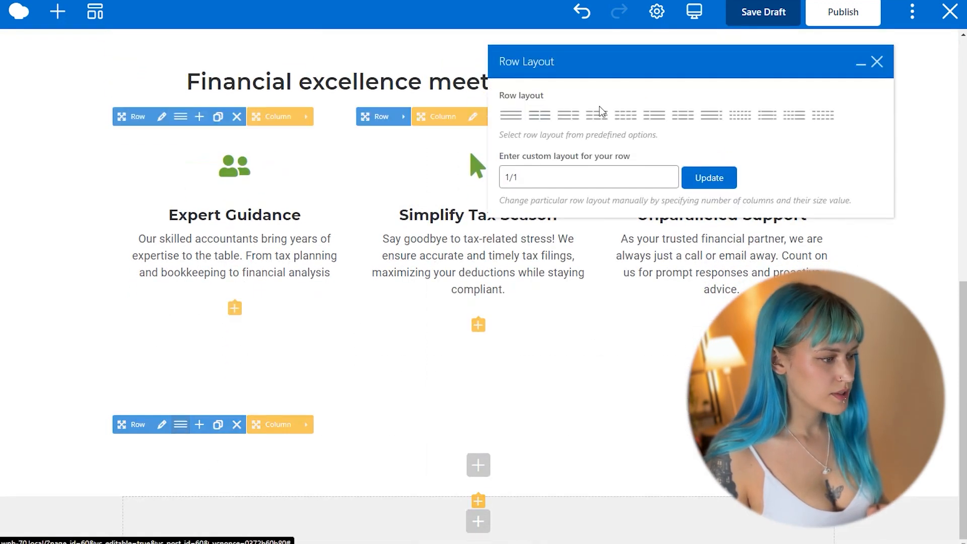
click(534, 118)
click(882, 62)
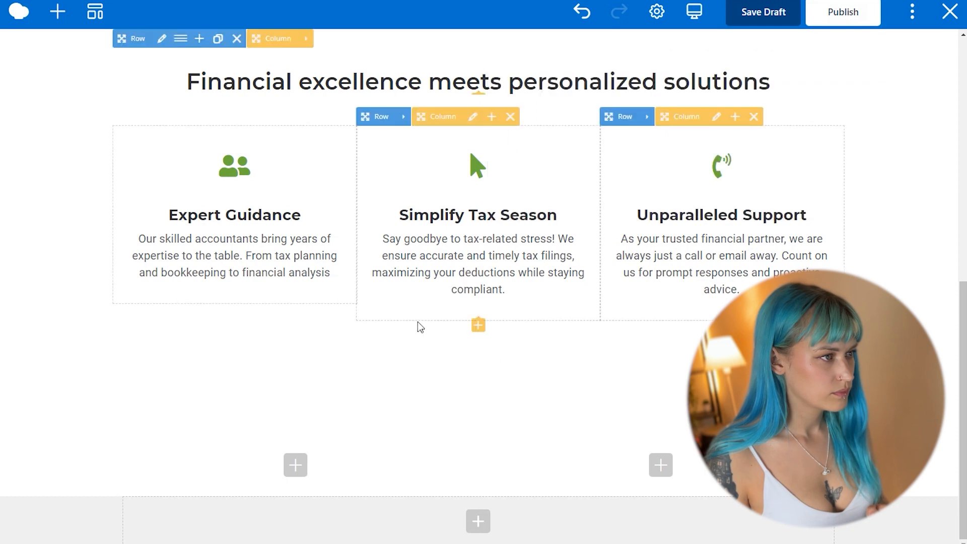
- Add a Single Image element to the first column and choose the photo of three men beside bookshelves from the media library
click(295, 463)
click(141, 210)
click(465, 258)
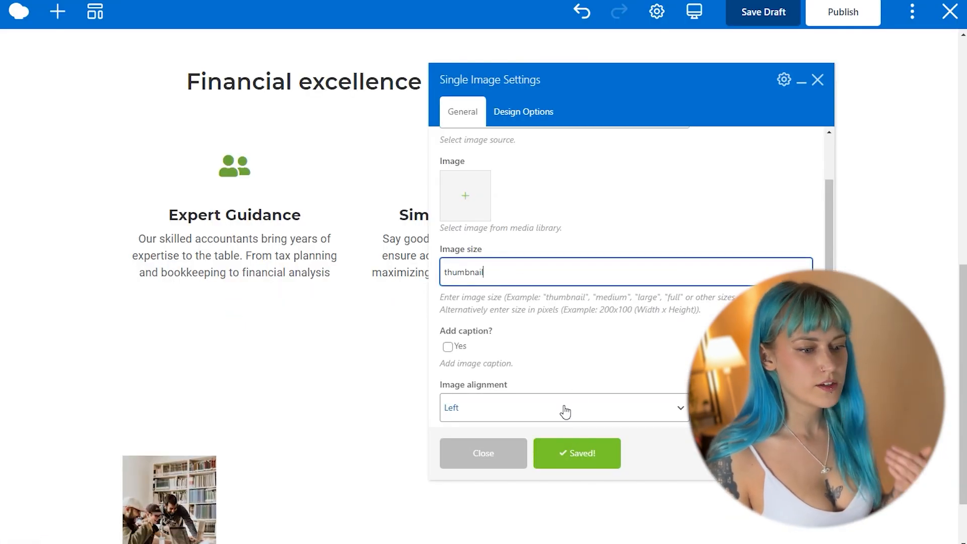
click(570, 460)
click(465, 196)
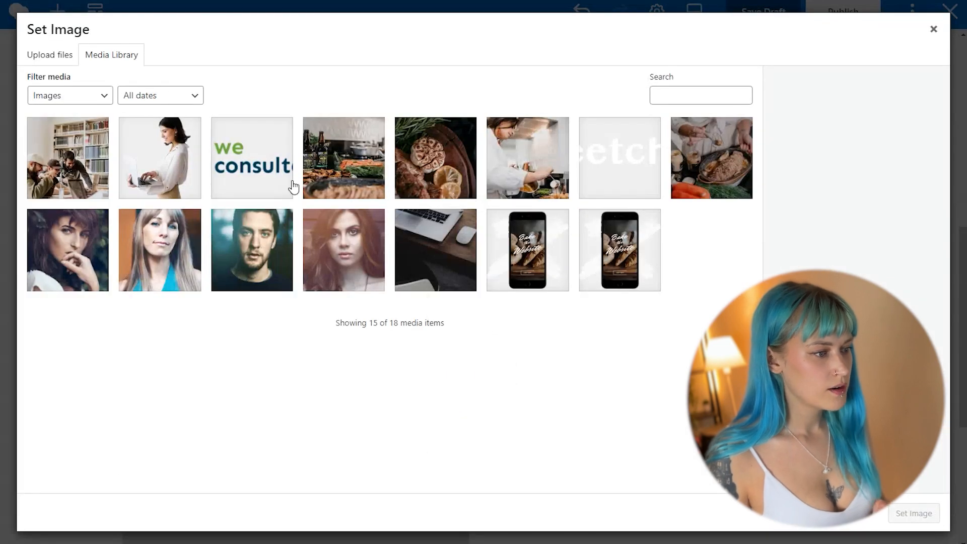
click(76, 159)
click(912, 509)
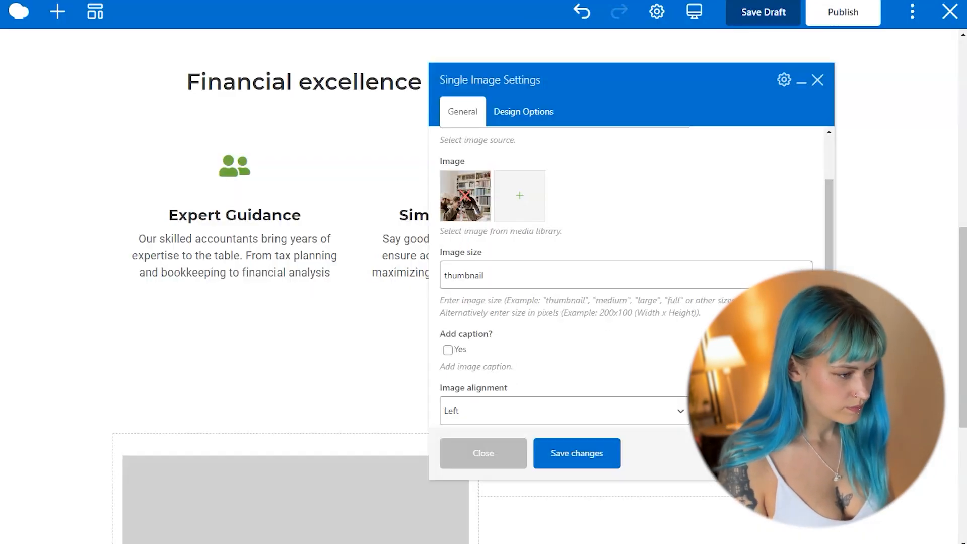
- Set the single image's size to large, save the change and close its settings
drag(497, 274, 442, 273)
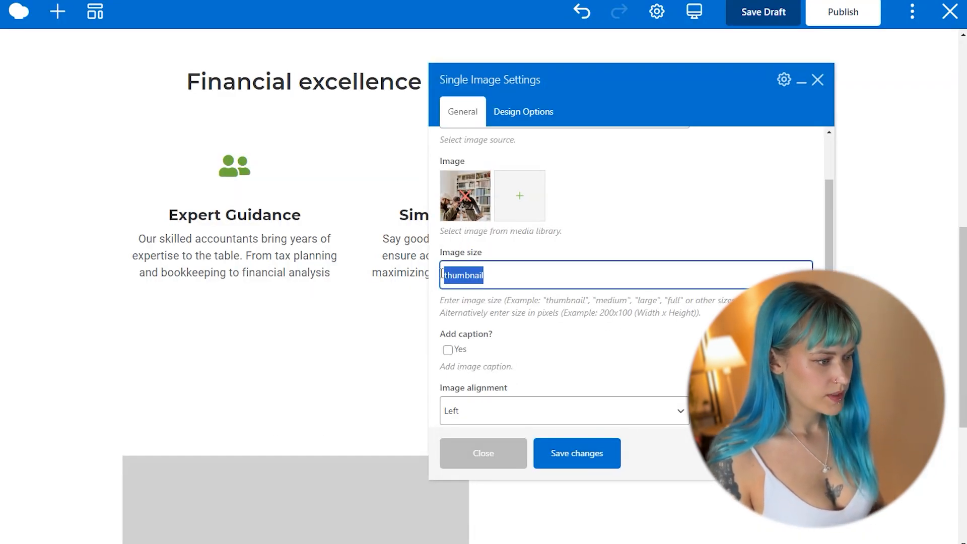
key(BackSpace)
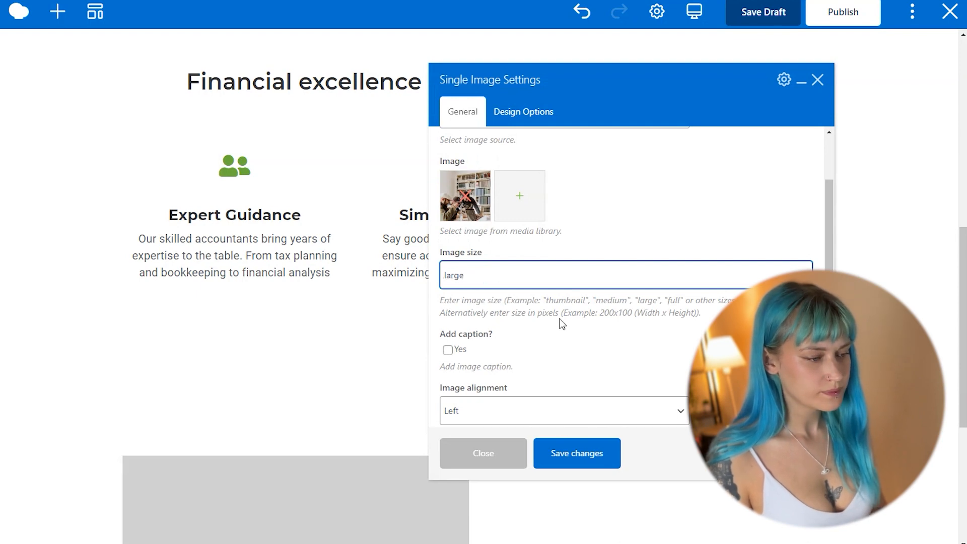
click(582, 453)
scroll(289, 328, down, 3)
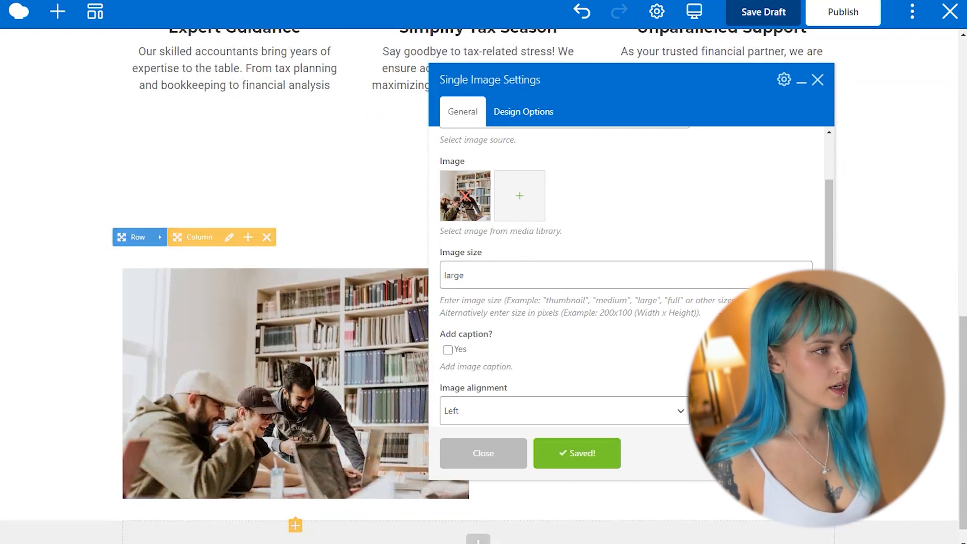
click(818, 78)
- Add a Text Block to the empty second column and replace its placeholder with the "Ready to secure your financial future?" text copied from the reference page
click(658, 277)
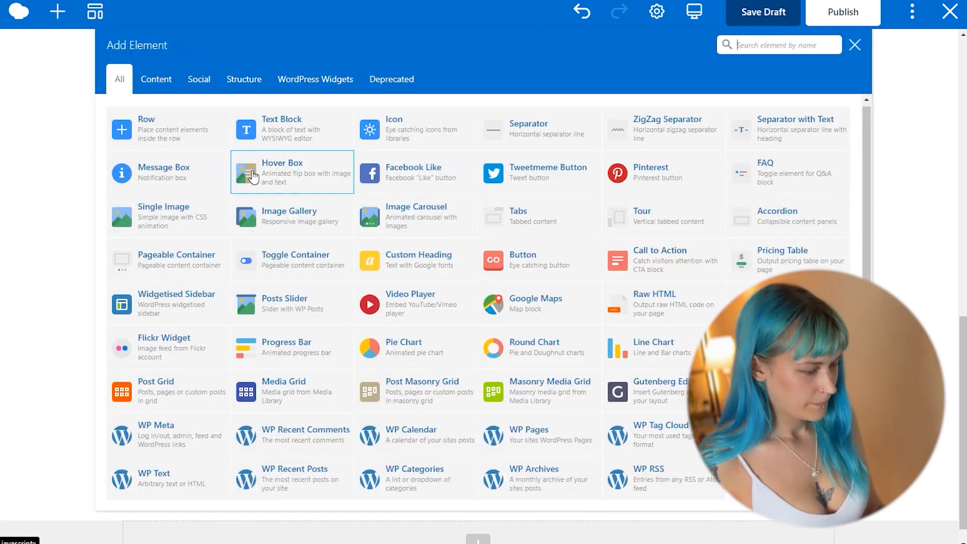
click(279, 120)
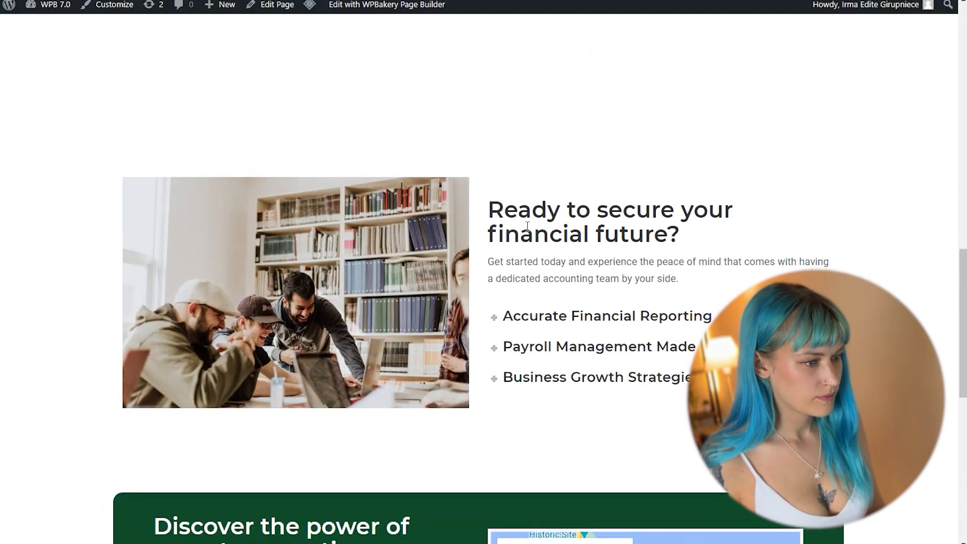
drag(488, 208, 718, 281)
key(ctrl+c)
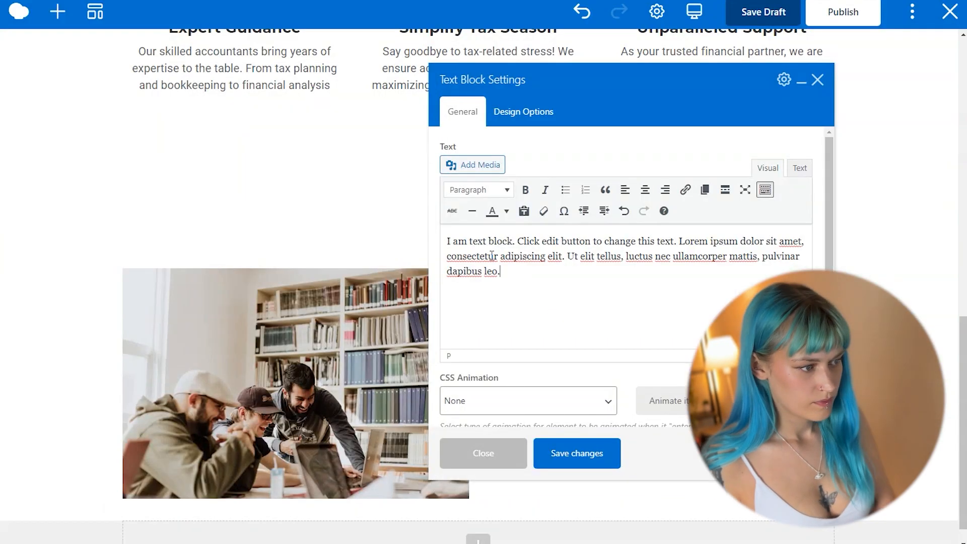
drag(500, 272, 439, 238)
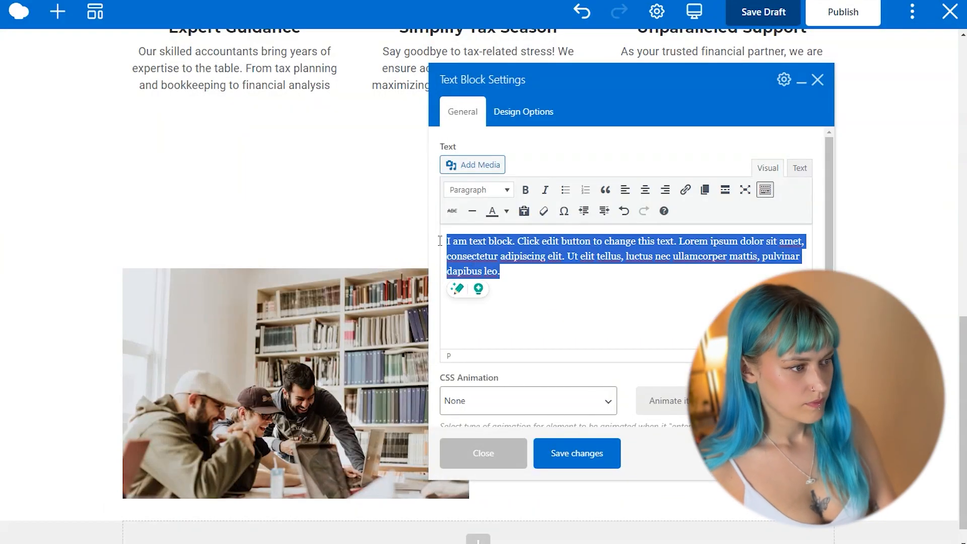
key(ctrl+v)
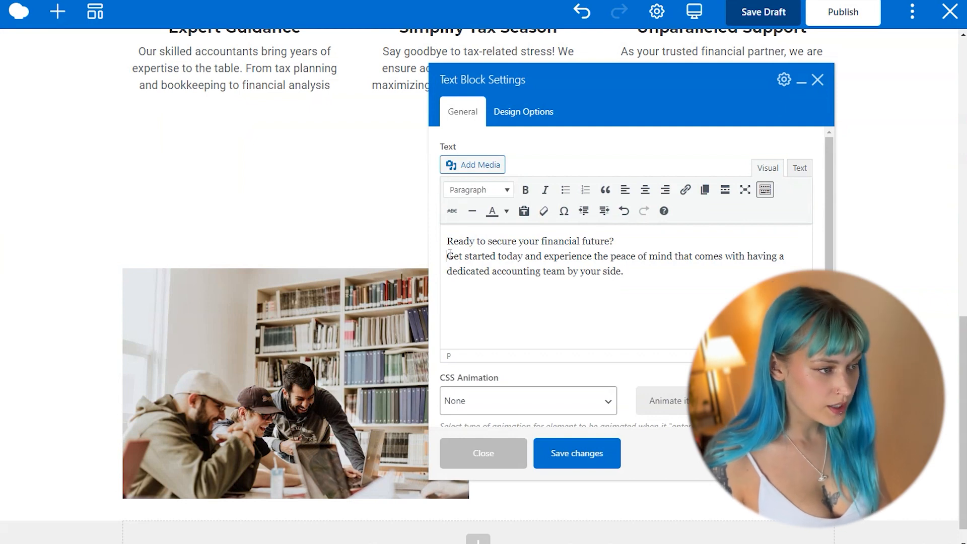
- Split "Ready to secure your financial future?" into its own paragraph, format it as Heading 2 and save the text block
key(Return)
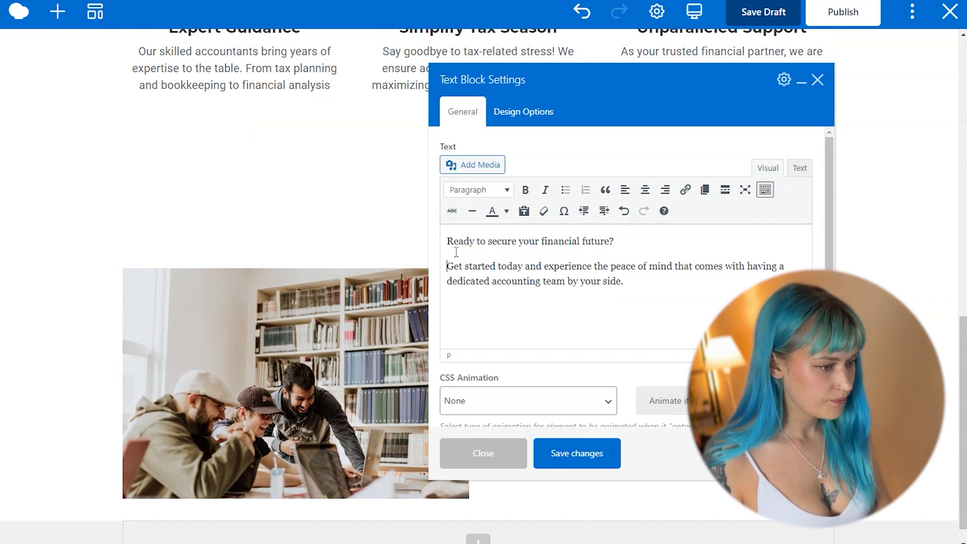
click(494, 193)
click(481, 259)
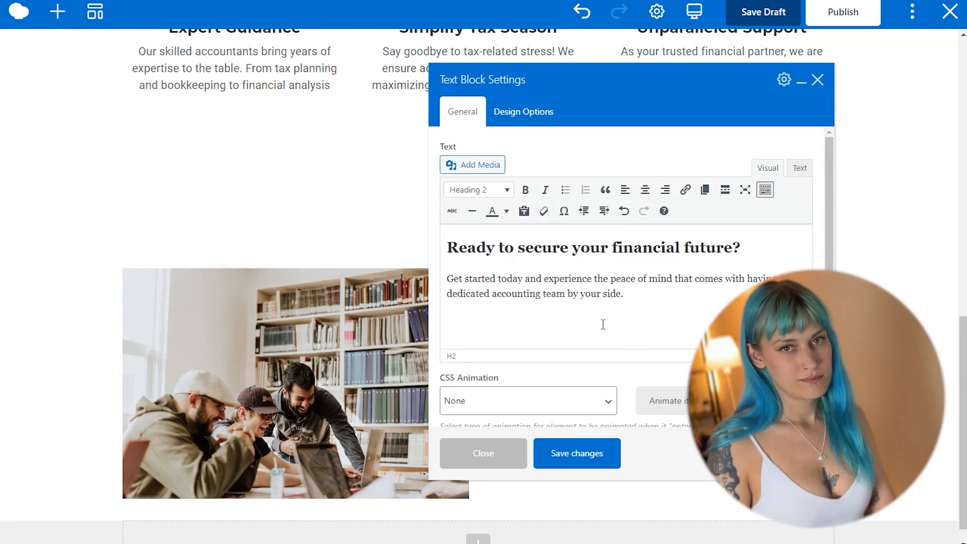
click(577, 458)
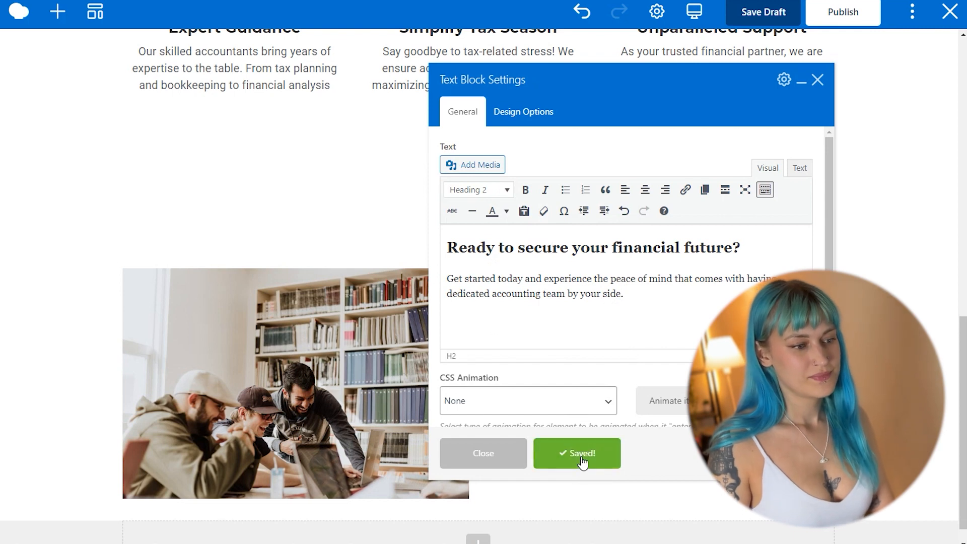
click(818, 80)
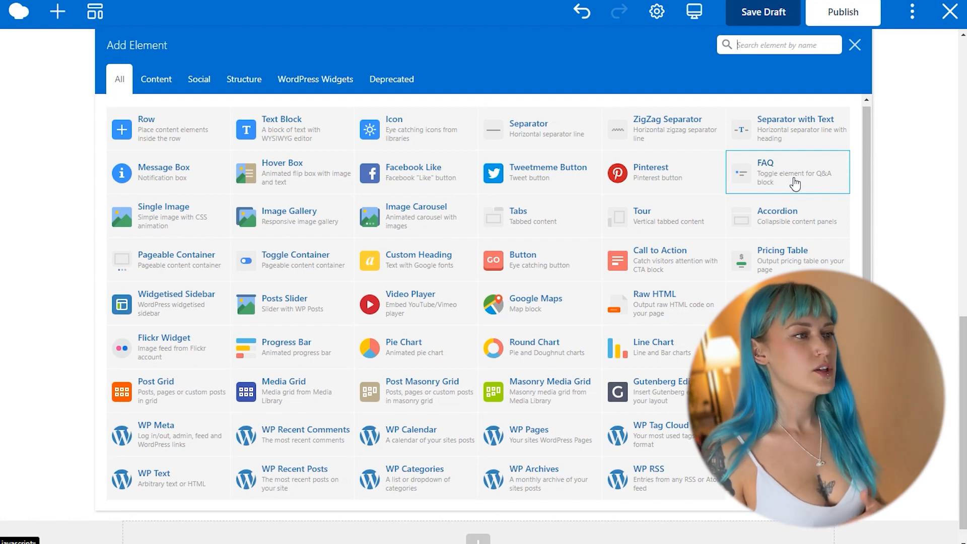
- Add an FAQ element below the text block, title it "Accurate Financial Reporting" and replace its placeholder content with the copied text
click(794, 184)
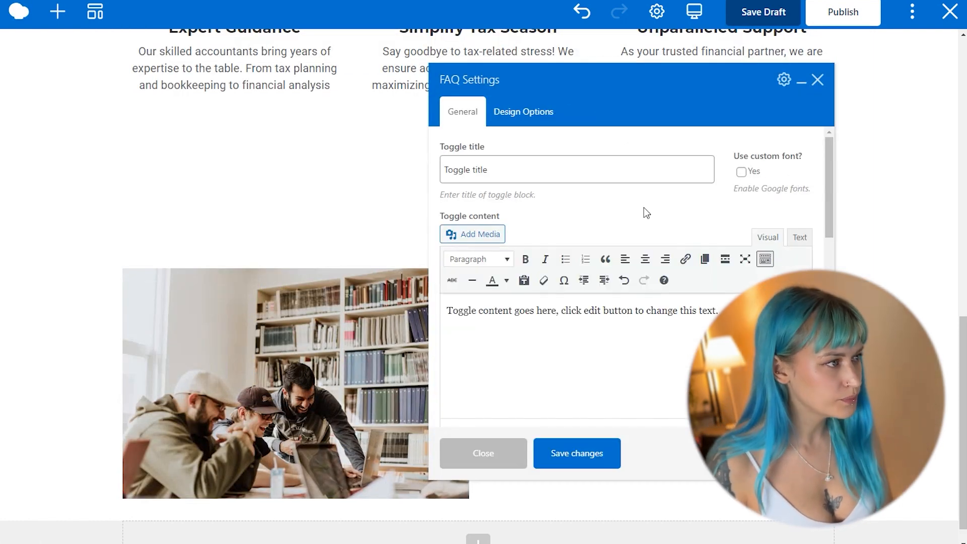
click(523, 169)
drag(522, 169, 398, 173)
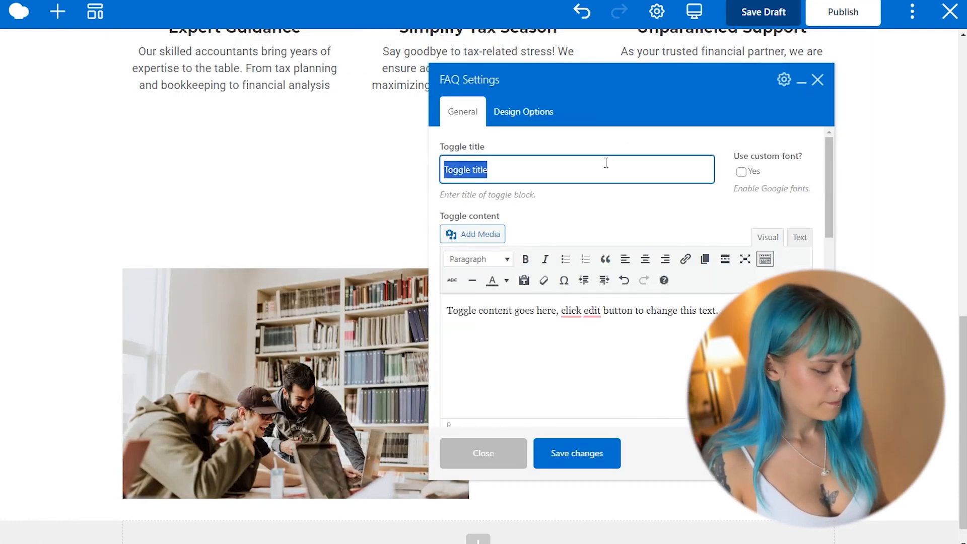
text(Accurate Financial Reporting)
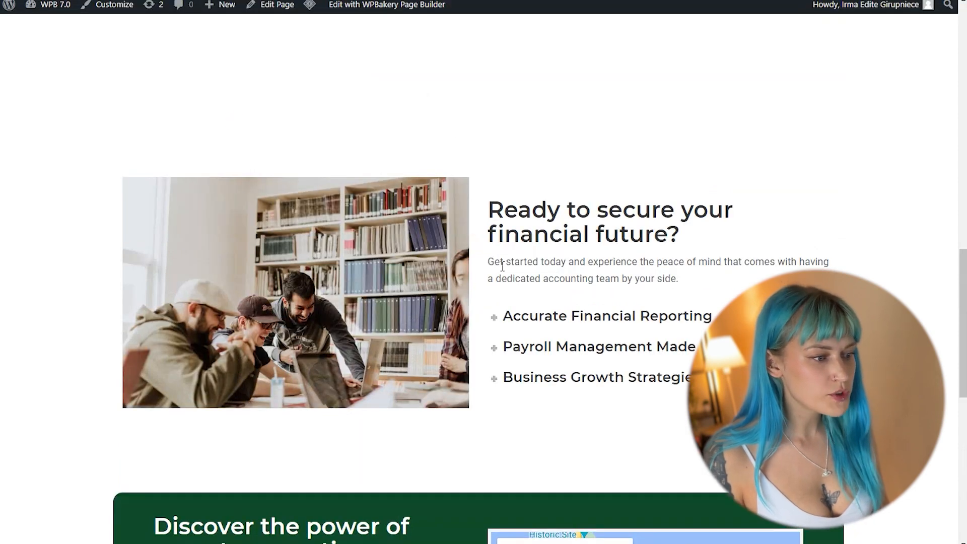
drag(558, 270, 711, 283)
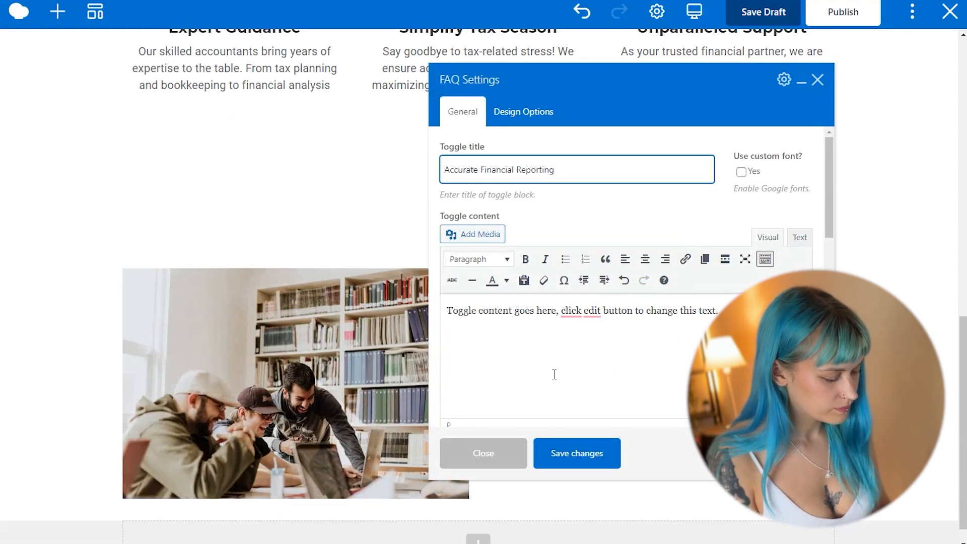
drag(719, 310, 436, 310)
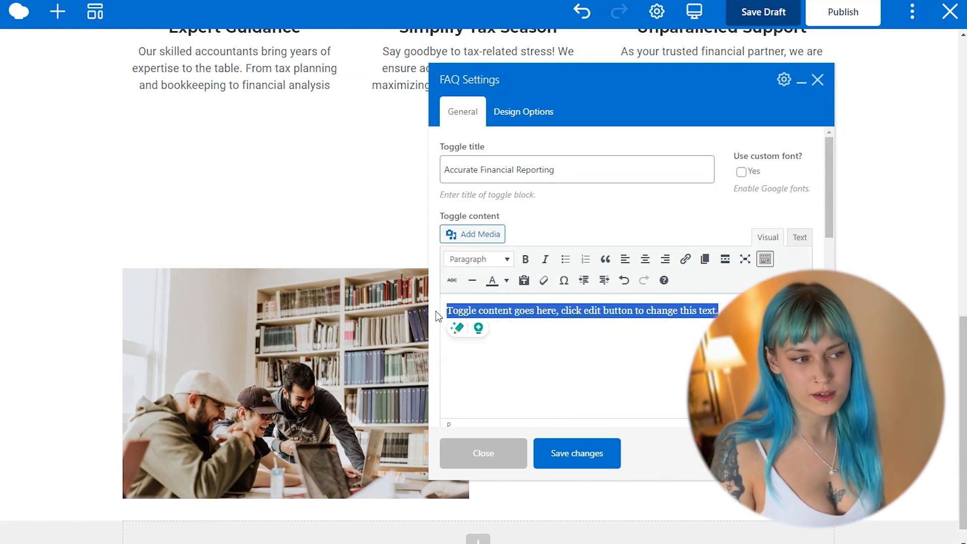
key(ctrl+v)
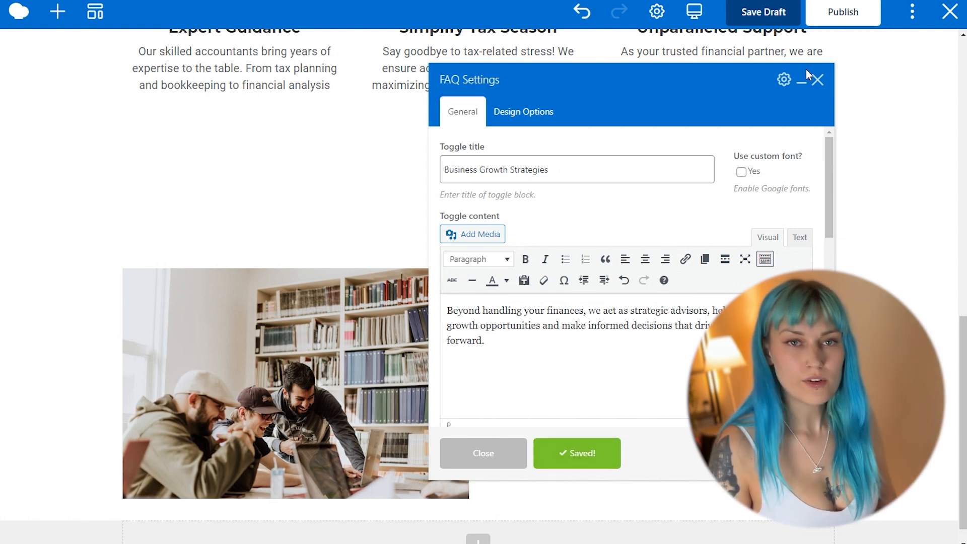
click(817, 80)
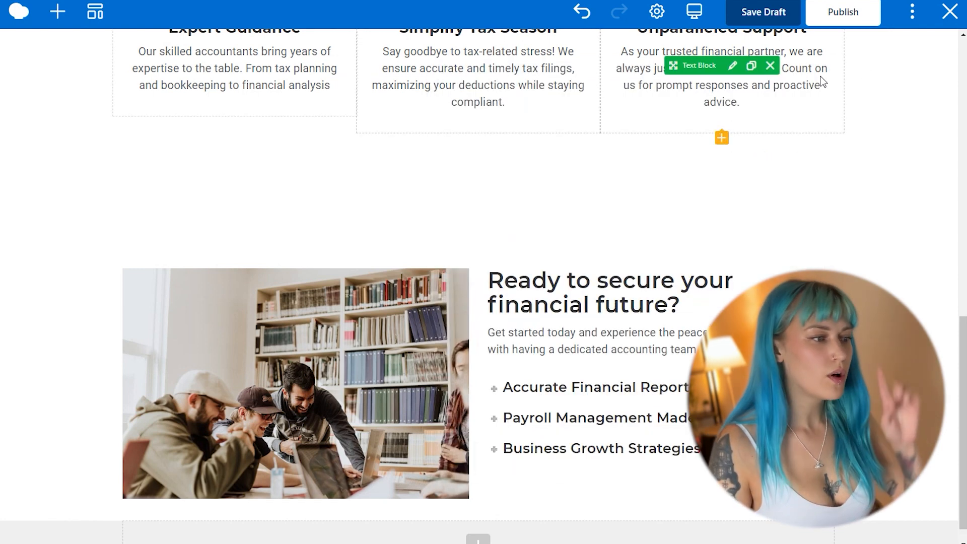
- Set the content position of the row with the image and FAQ toggles to Middle and save it
scroll(850, 197, down, 1)
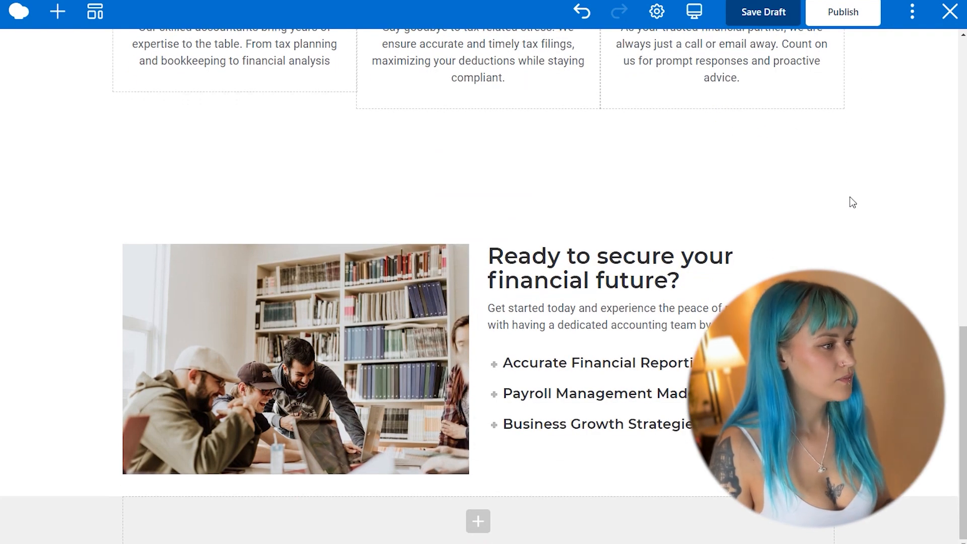
mouse_move(220, 280)
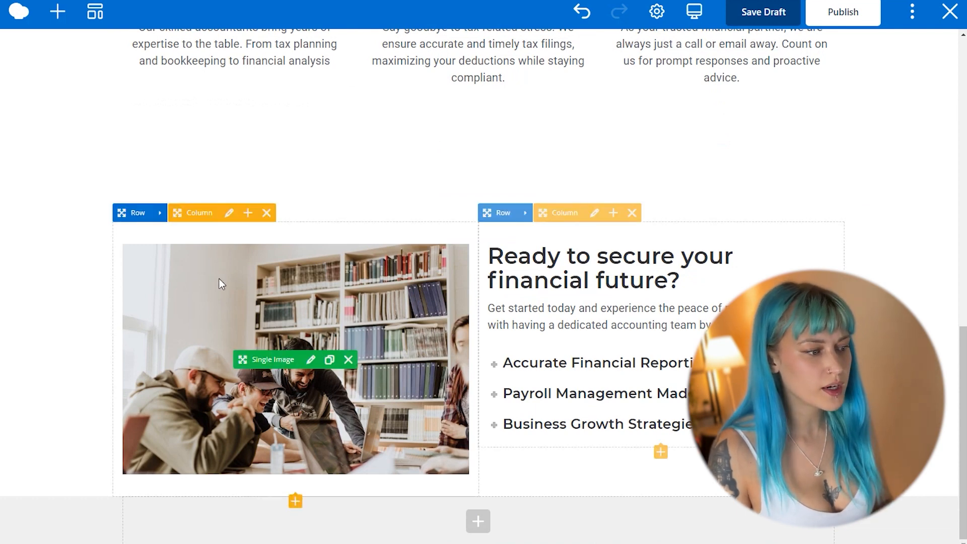
click(161, 213)
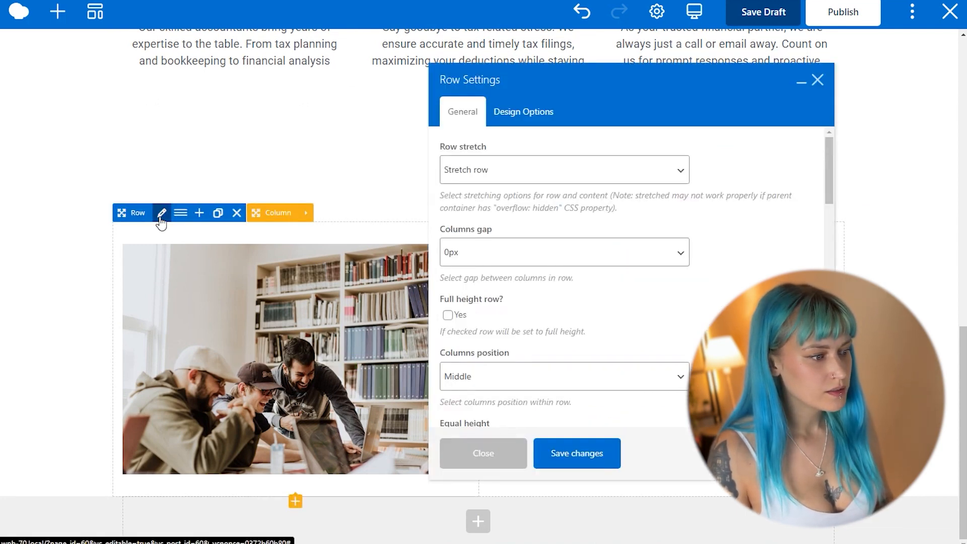
scroll(629, 282, down, 4)
click(620, 295)
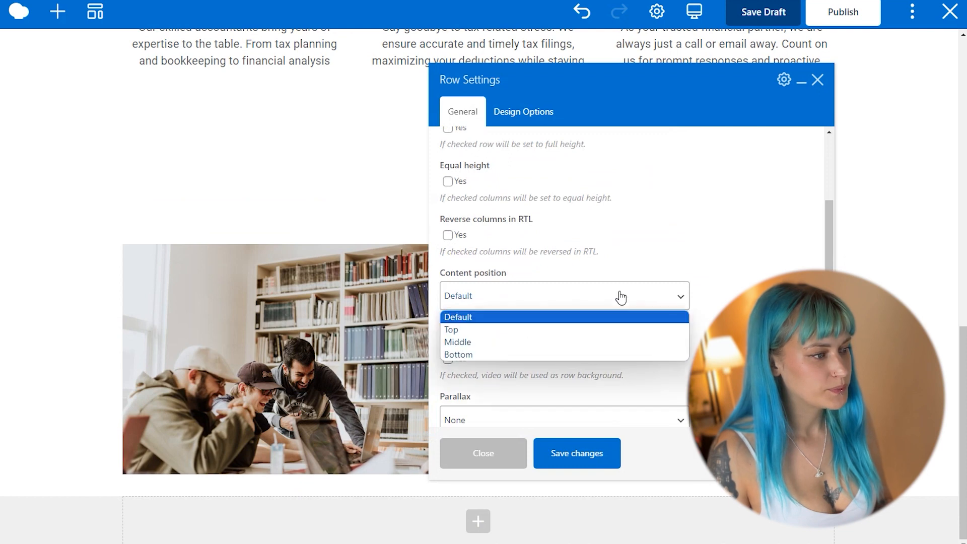
click(588, 347)
click(587, 456)
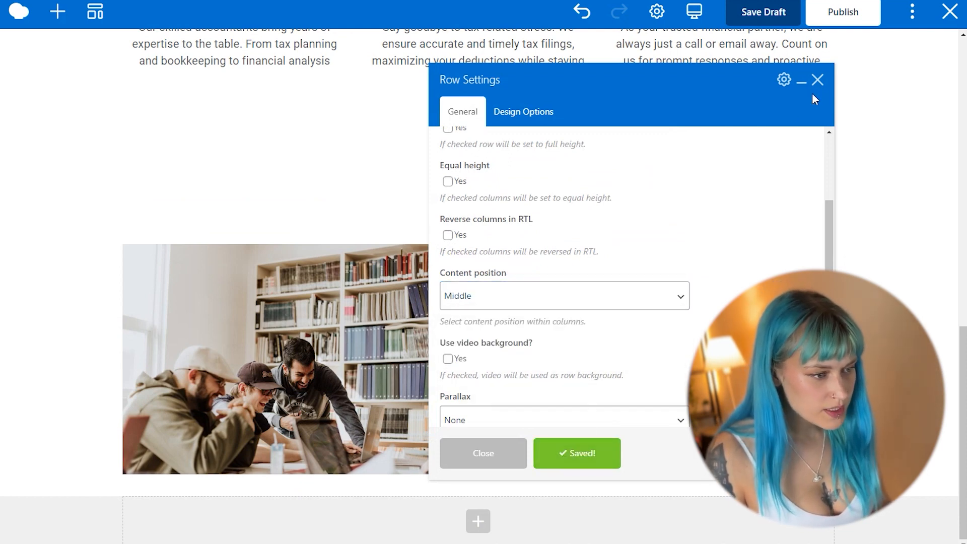
- Set the two-column image row's bottom padding to 50px, save and close the row settings
click(529, 113)
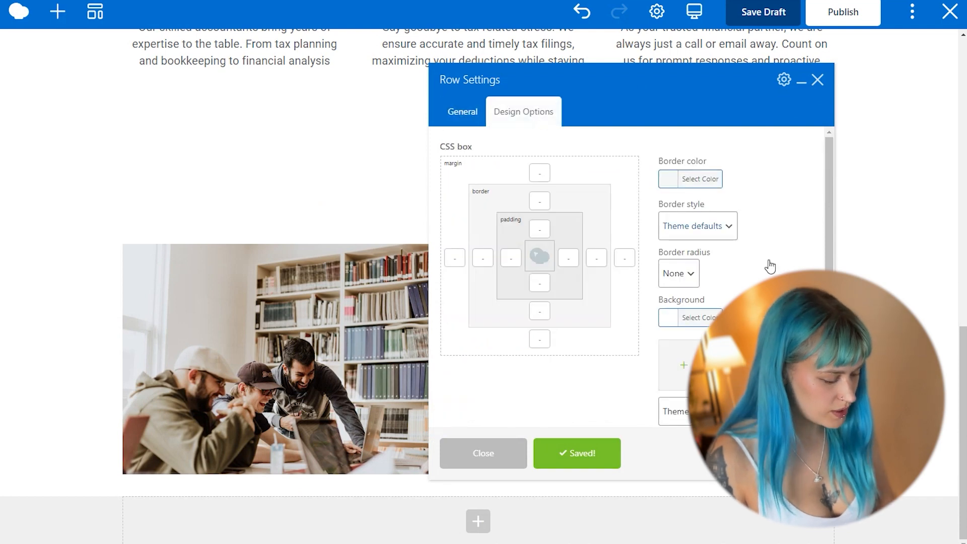
scroll(708, 319, down, 2)
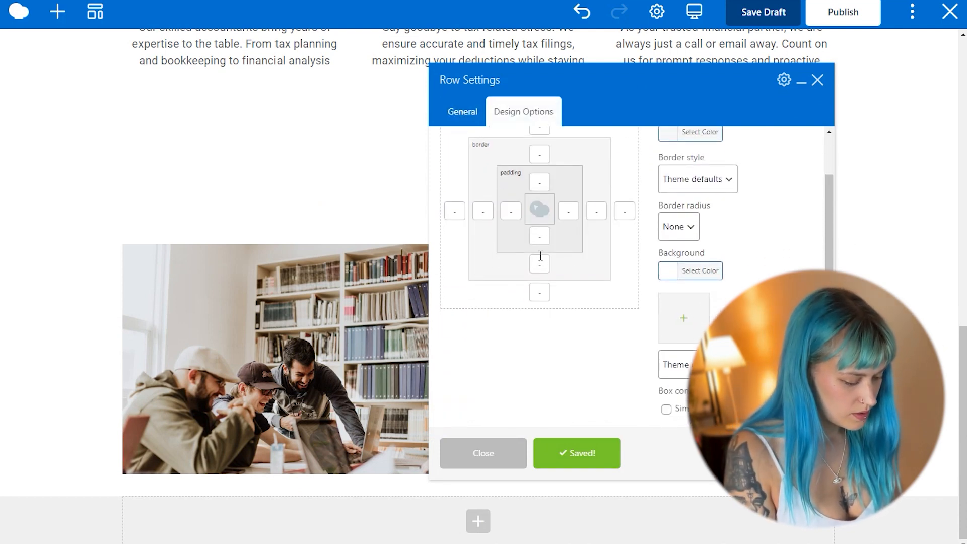
click(540, 236)
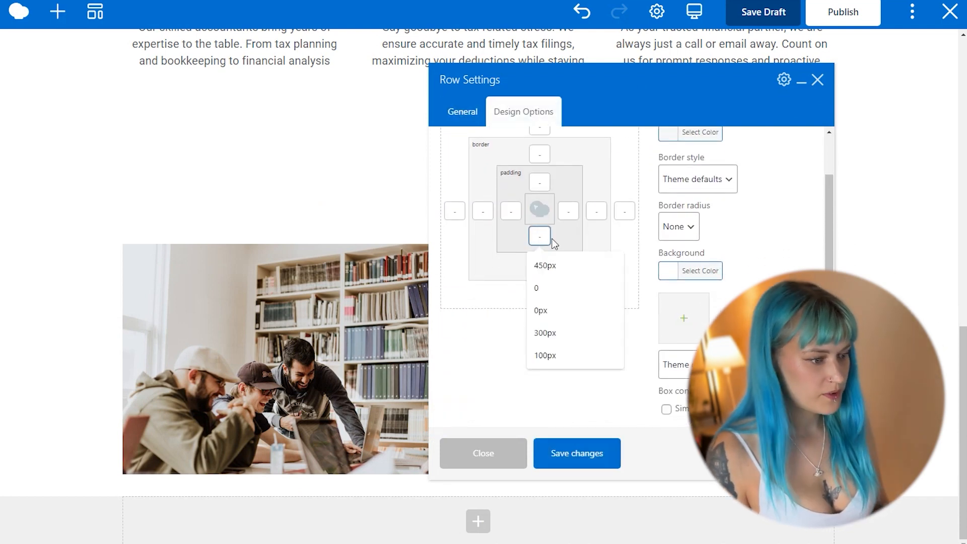
text(50)
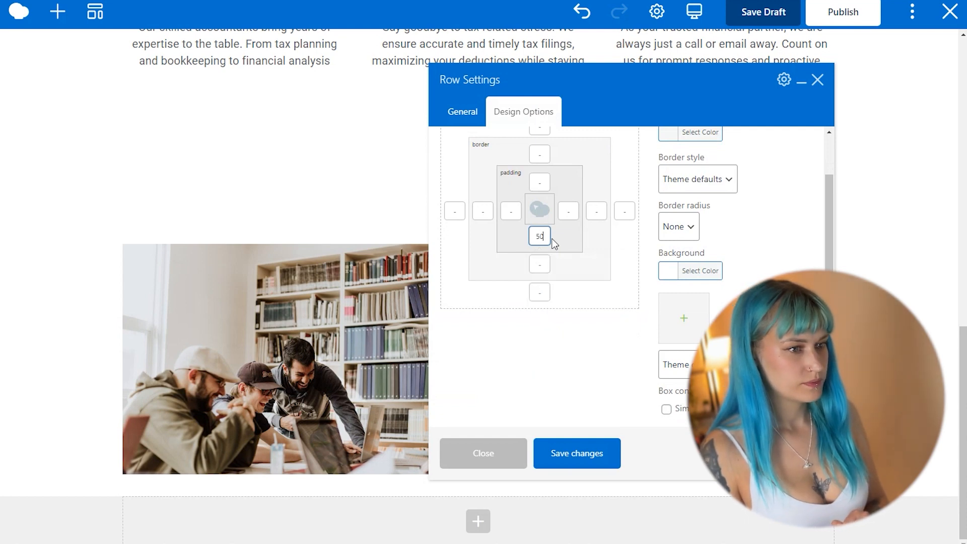
click(579, 455)
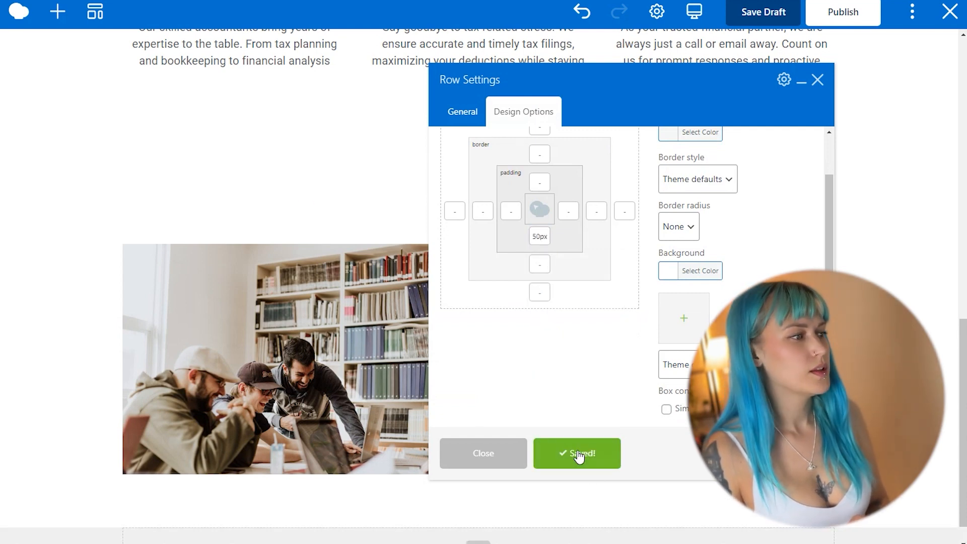
click(816, 81)
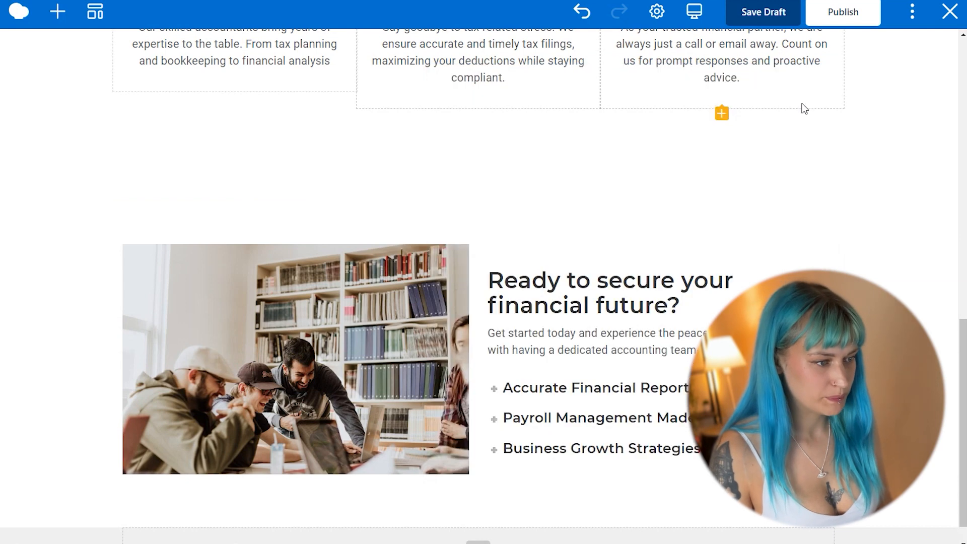
- Set the bottom padding of the two-column image and FAQ row to 100px and save the row settings
mouse_move(187, 239)
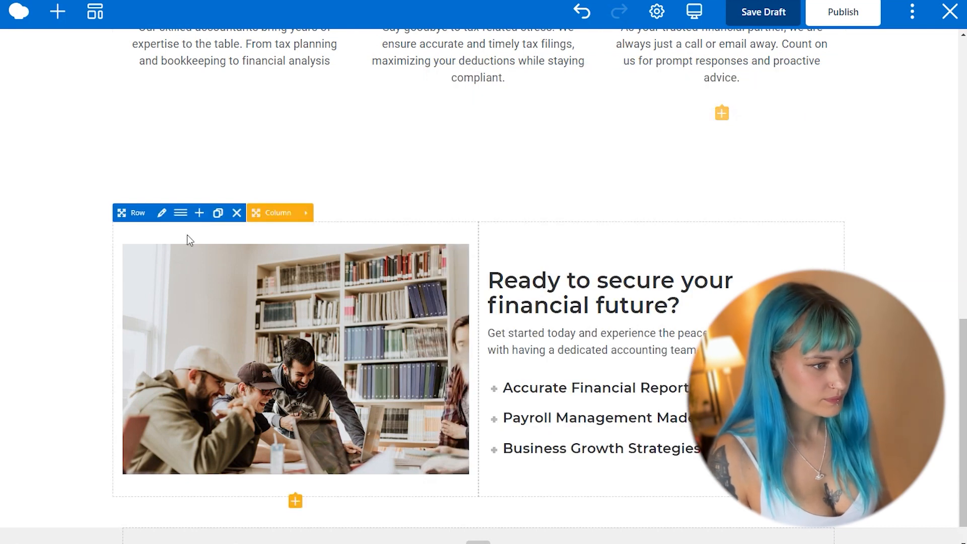
click(161, 212)
click(523, 111)
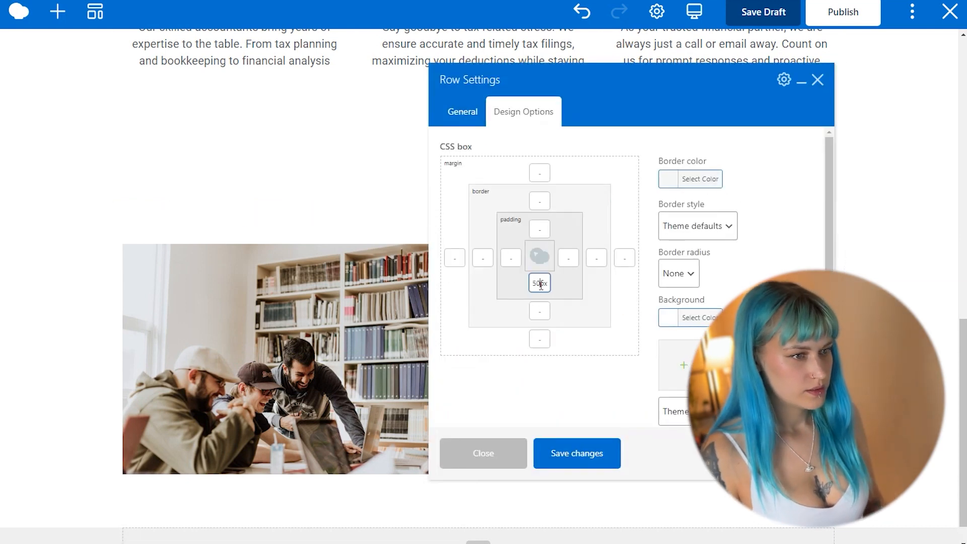
key(BackSpace)
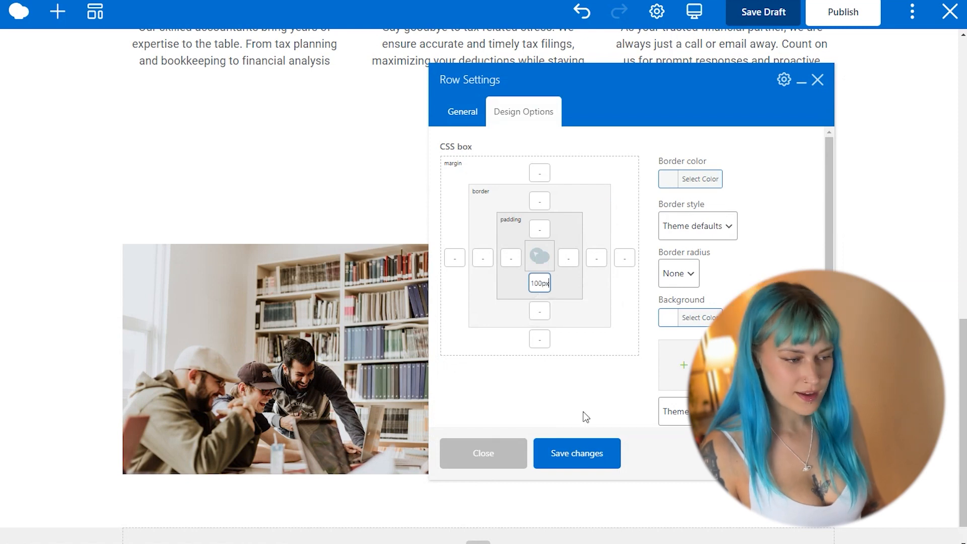
click(596, 455)
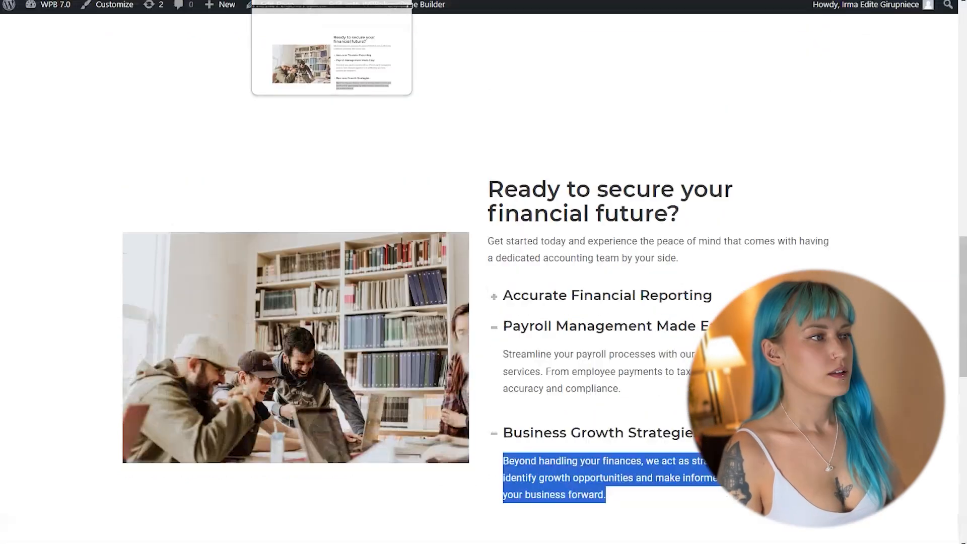
- Switch to the finished reference page, collapse its open FAQ toggles and examine the green contact and map section below
click(493, 434)
click(511, 327)
scroll(511, 327, down, 3)
scroll(914, 269, down, 4)
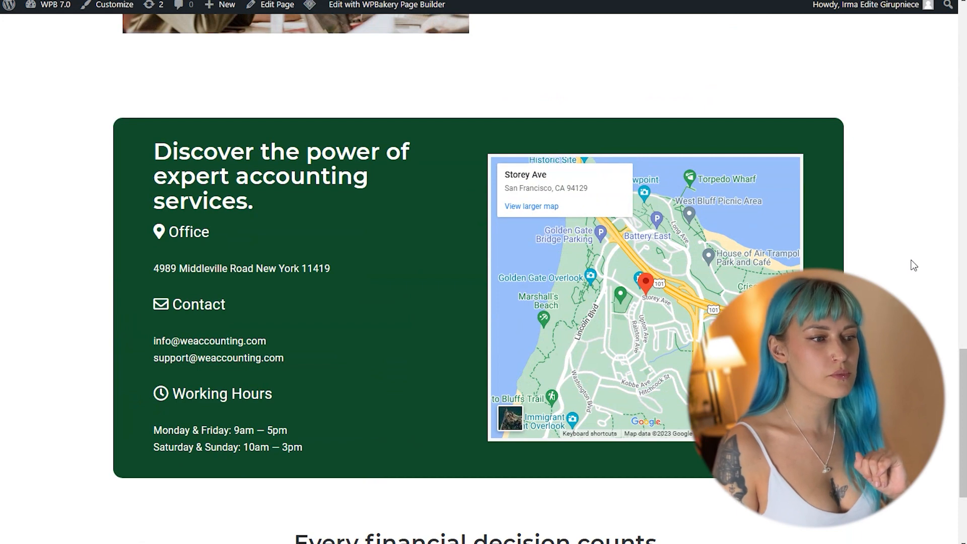
click(352, 1)
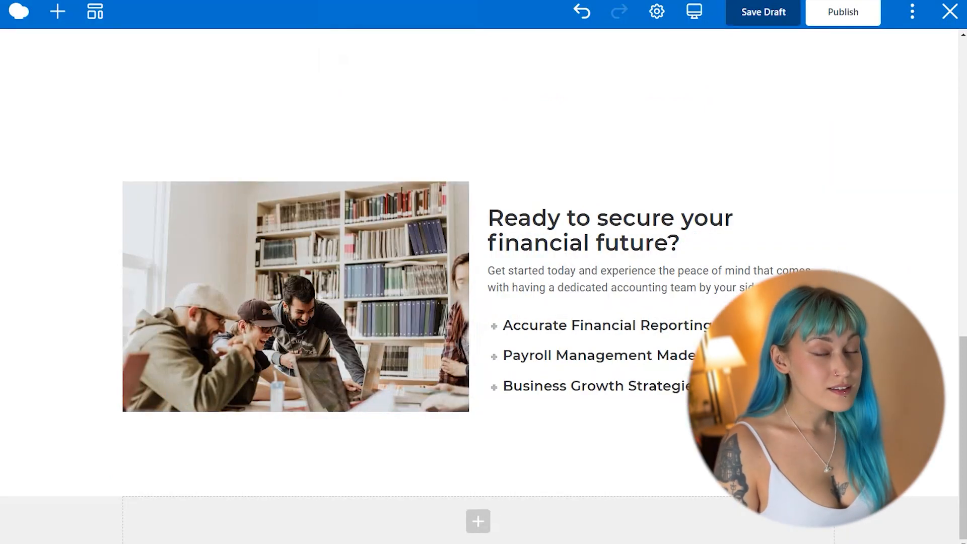
- Add a new empty row below the image and FAQ row
click(479, 523)
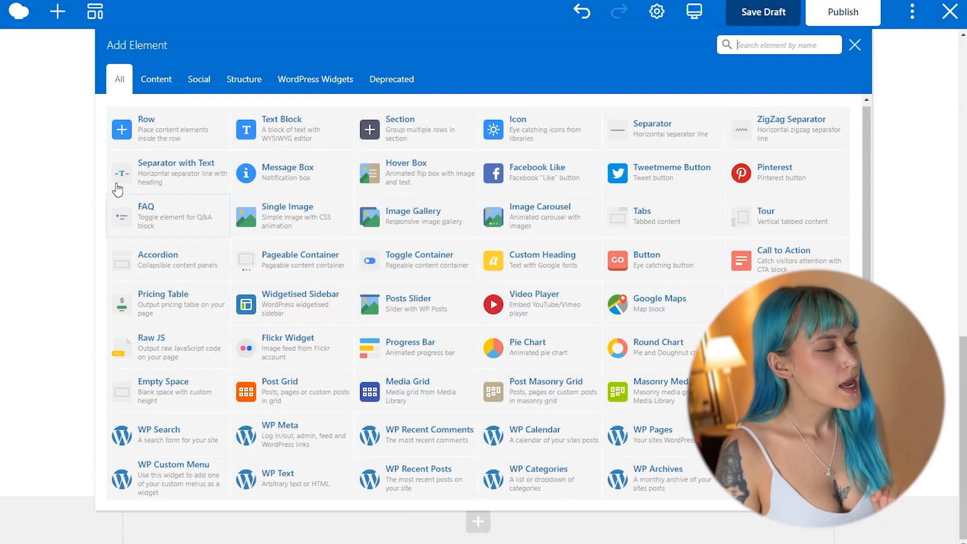
click(146, 126)
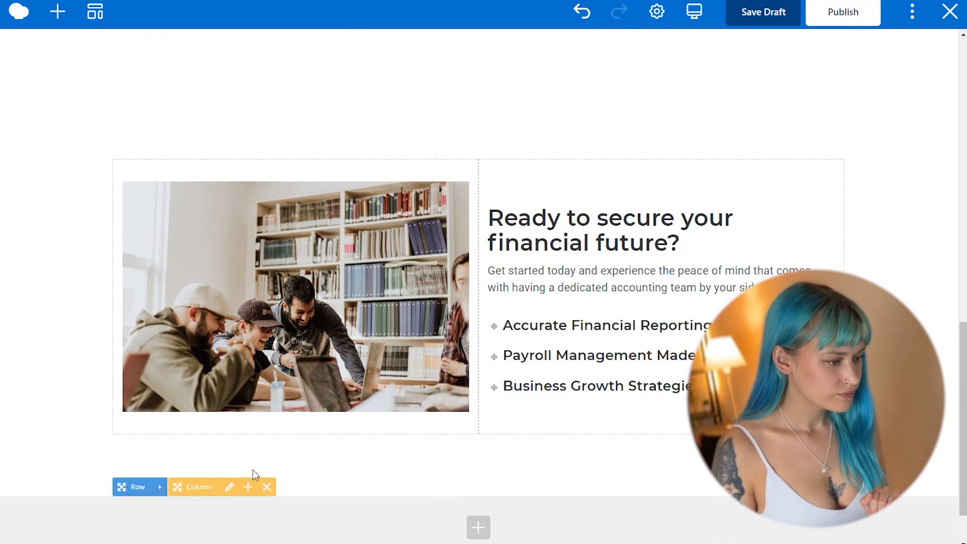
scroll(171, 468, down, 1)
- Give the new row the background color #13512b and save its settings
click(161, 426)
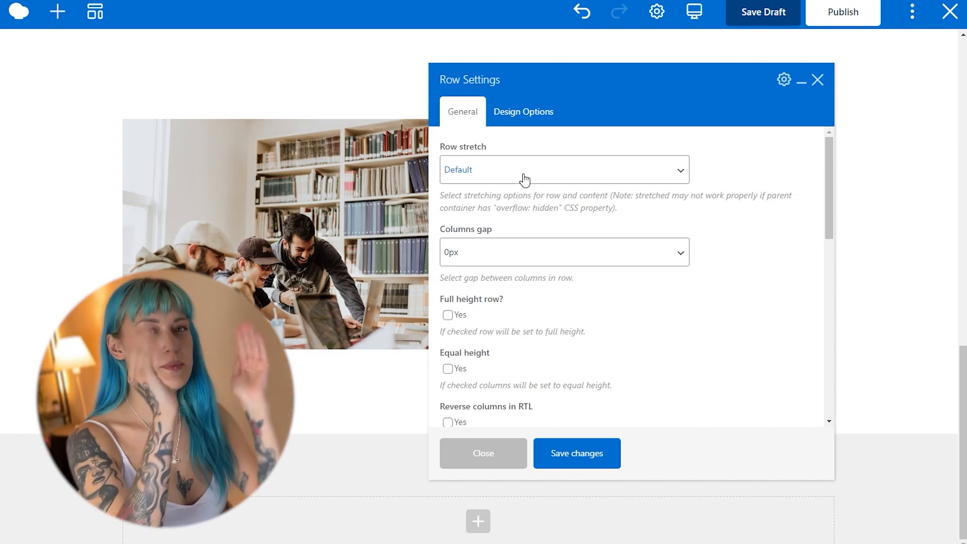
click(516, 119)
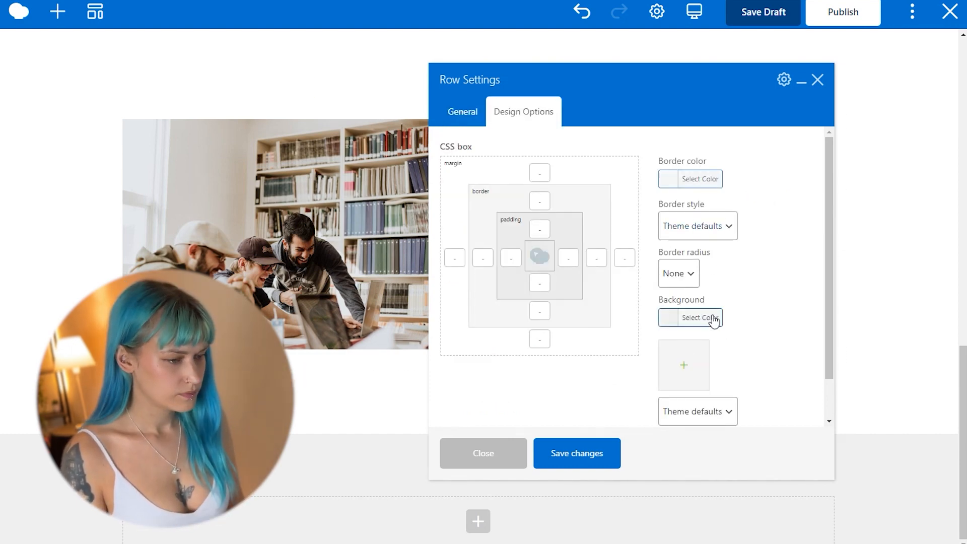
click(713, 320)
click(764, 318)
text(#13512b)
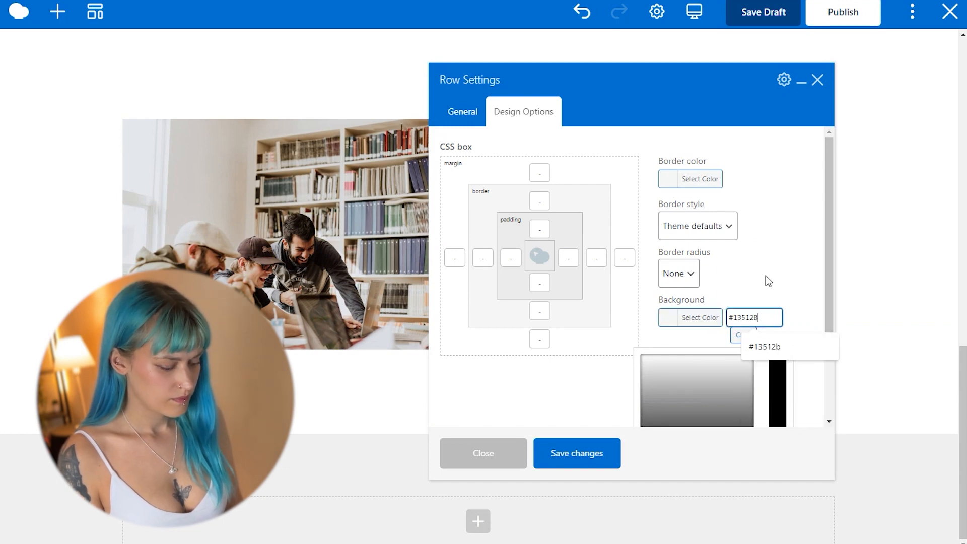
click(766, 281)
click(593, 457)
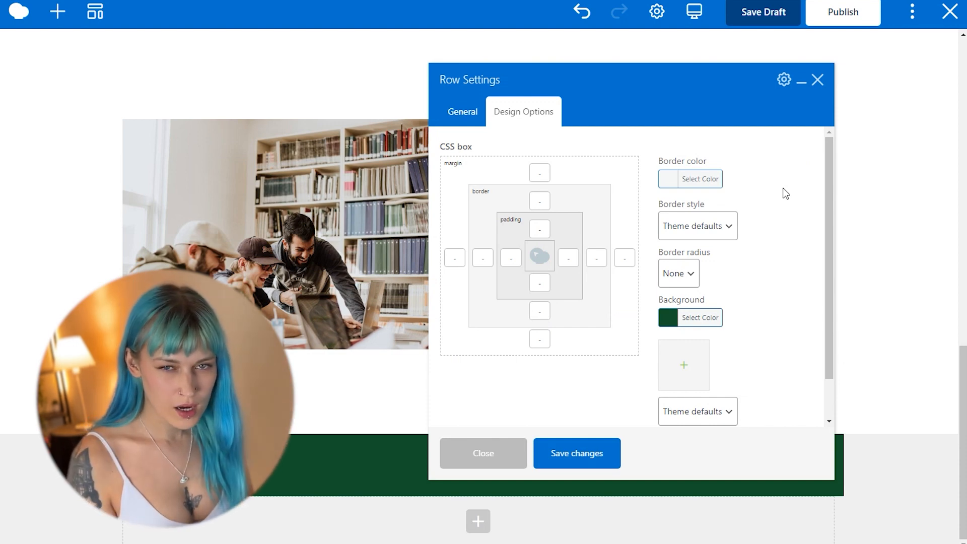
- Set the green row's border radius to 20px, save the change and close the row settings
click(689, 272)
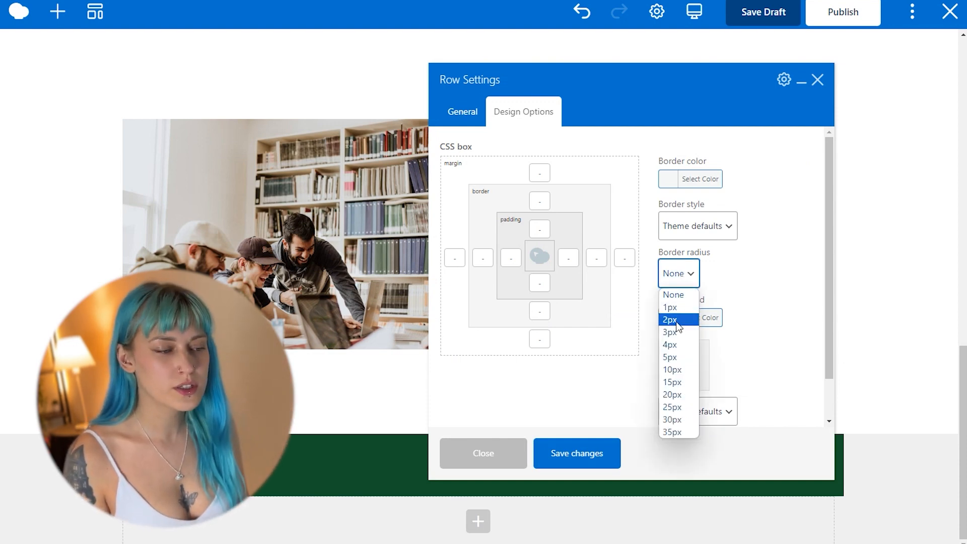
click(669, 396)
click(597, 457)
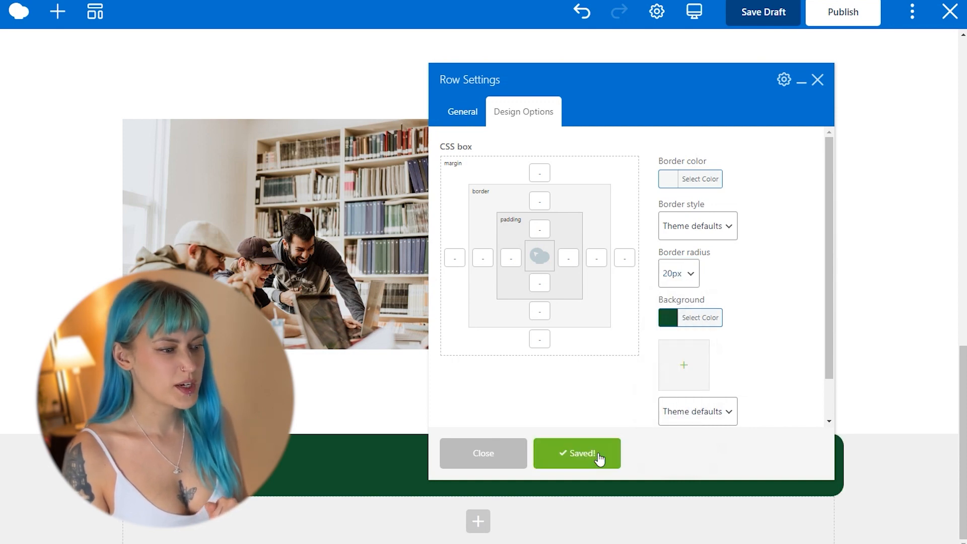
click(691, 282)
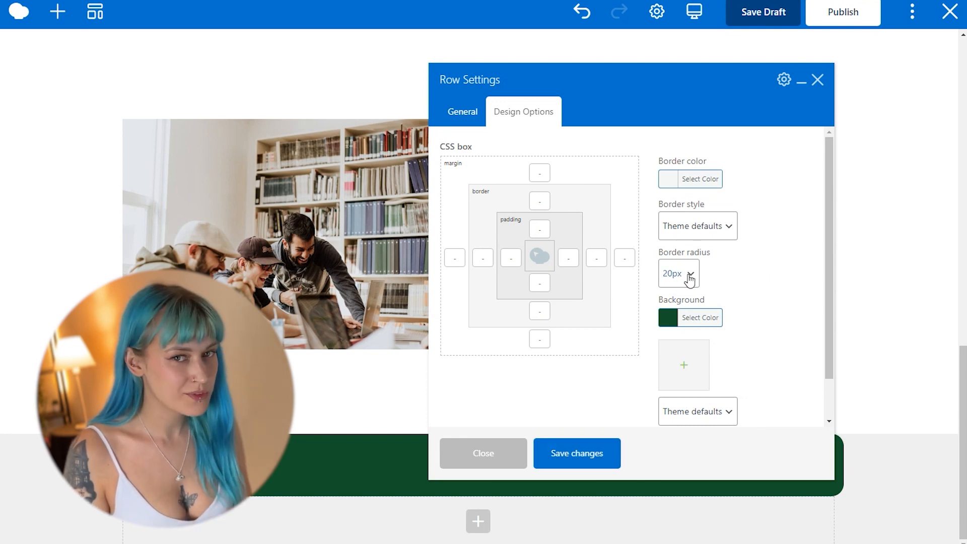
click(817, 80)
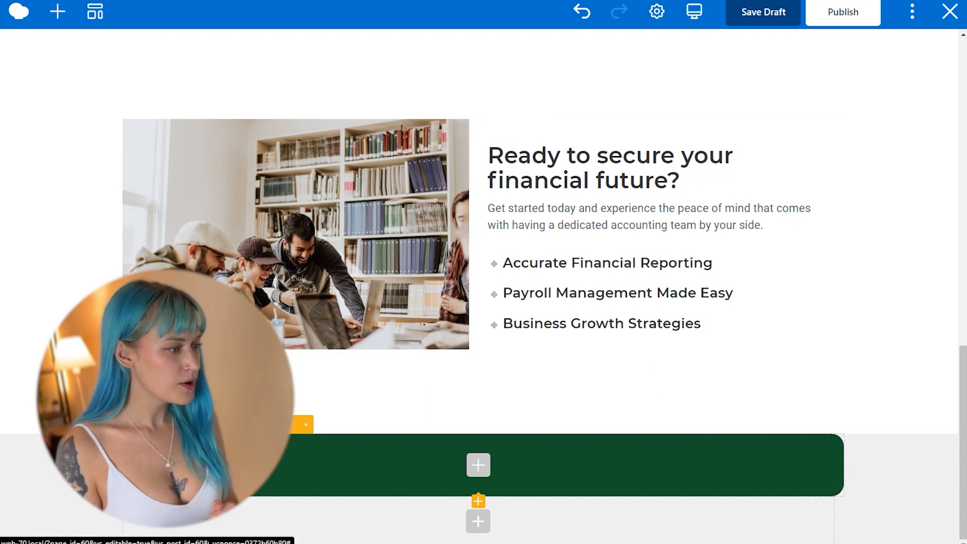
- Change the green row's layout to two equal columns (1/2 + 1/2)
click(177, 425)
click(532, 121)
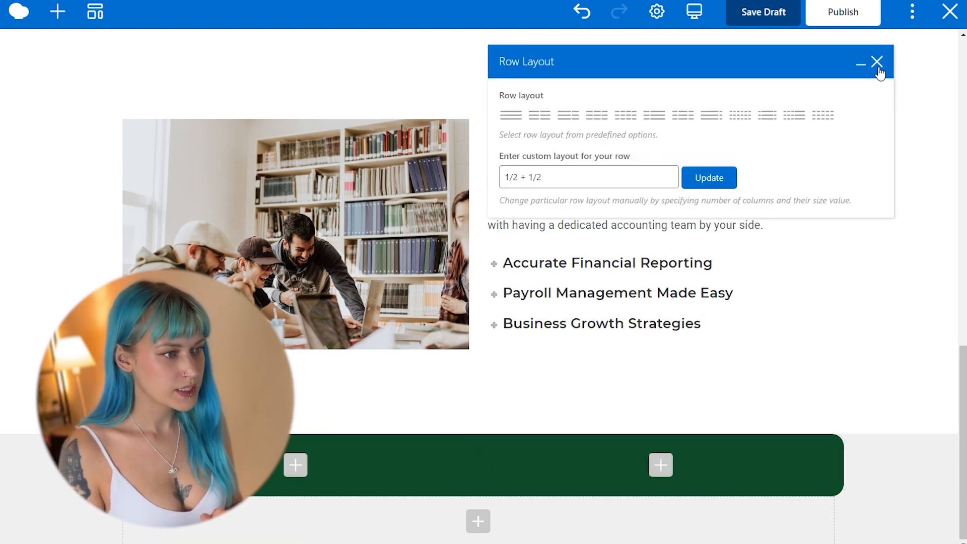
click(876, 62)
- Search the elements for "goog" and add a Google Maps element to the green row's right column
click(660, 464)
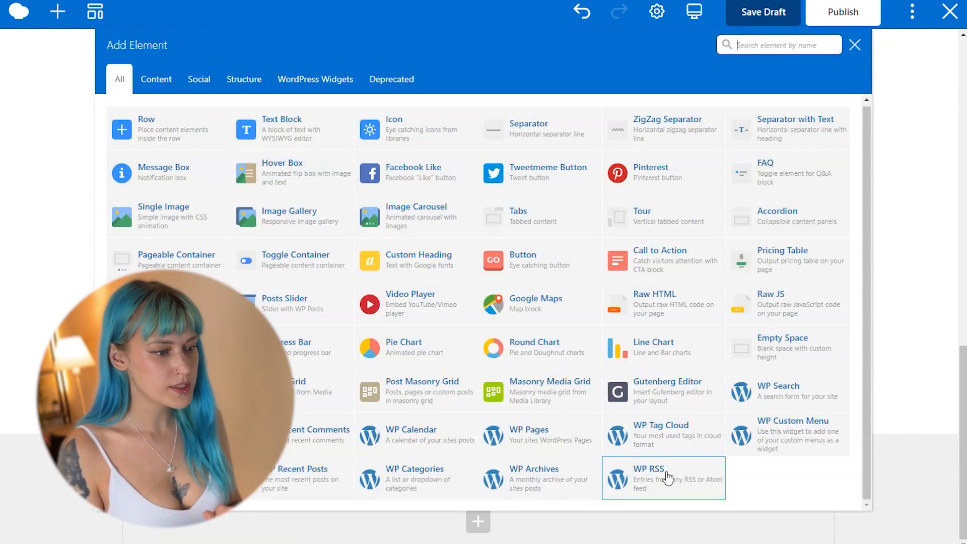
click(782, 52)
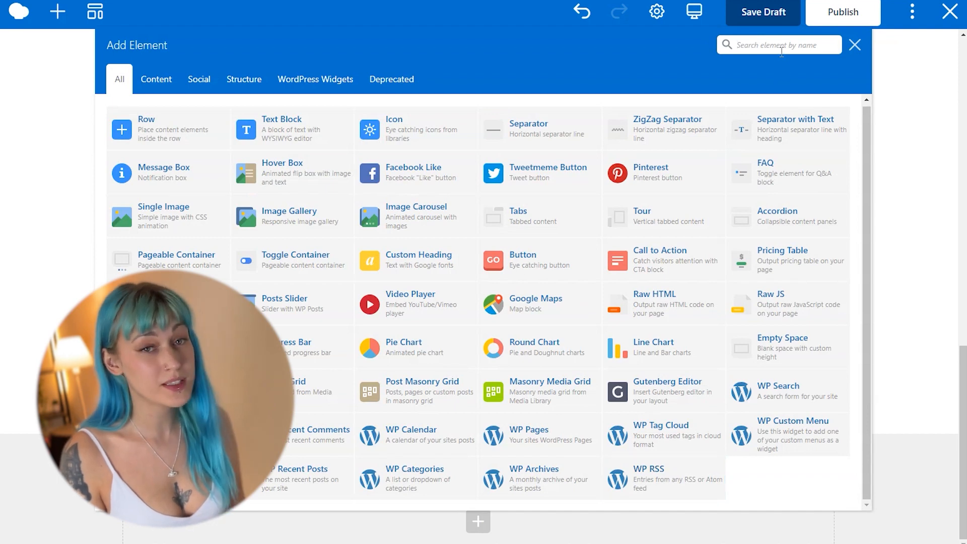
text(goog)
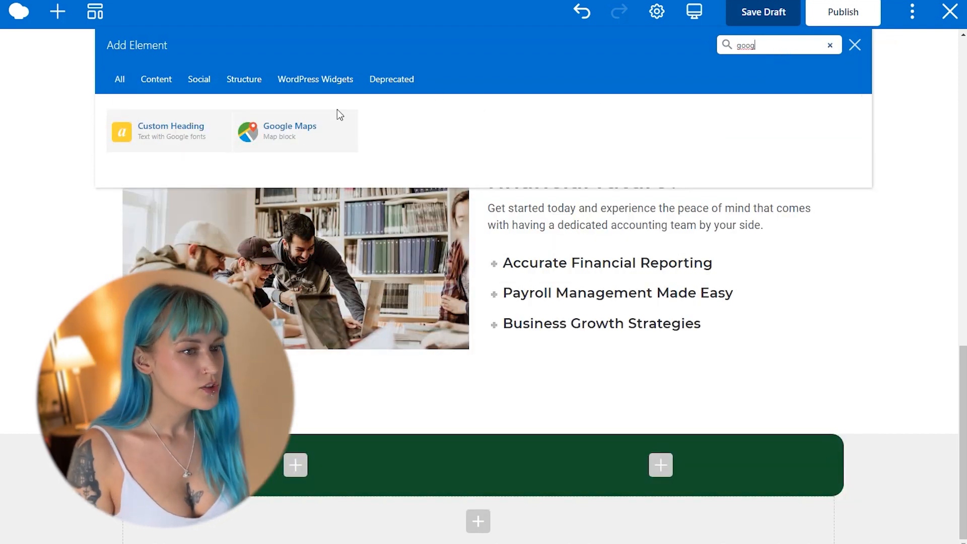
click(340, 115)
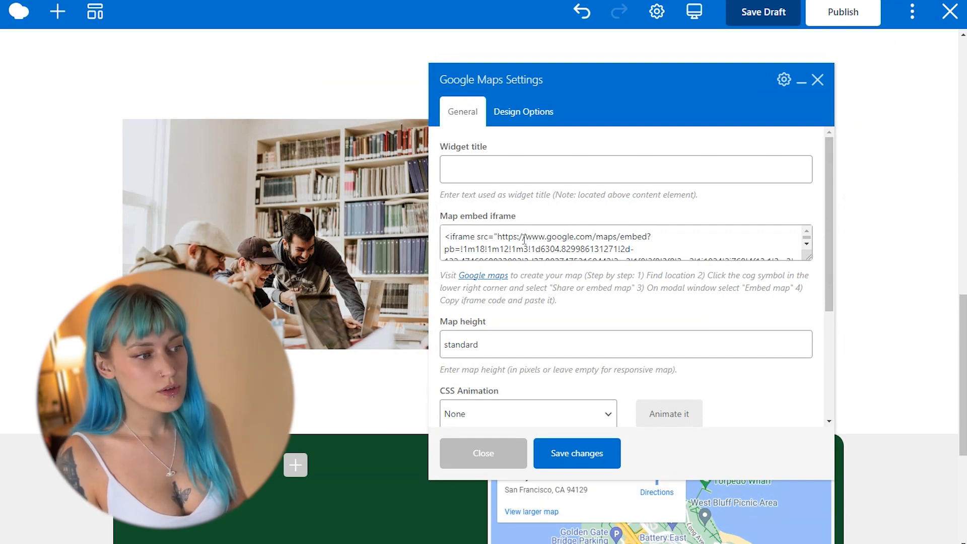
- Review the map's embed code and instructions, save the Google Maps element with its default map and close its settings
drag(519, 238, 560, 238)
click(585, 237)
drag(438, 277, 575, 302)
click(573, 300)
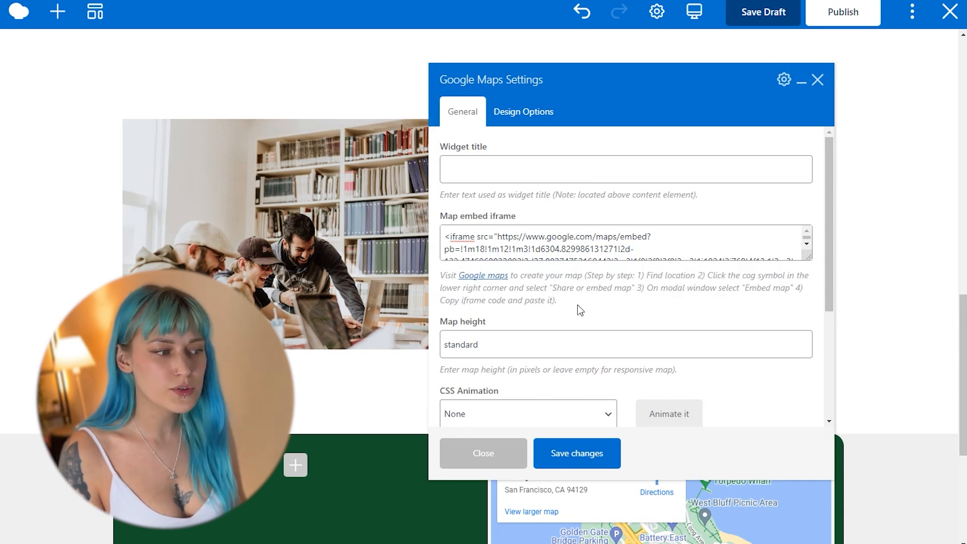
click(578, 456)
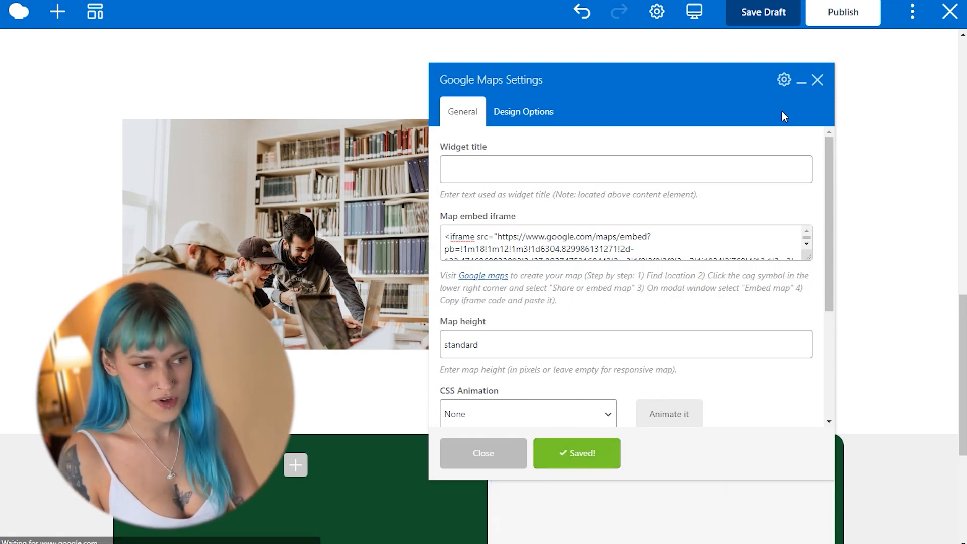
click(817, 80)
- Add a text block to the green row's left column and copy "Discover the power of expert accounting services." from the reference page
scroll(695, 287, down, 5)
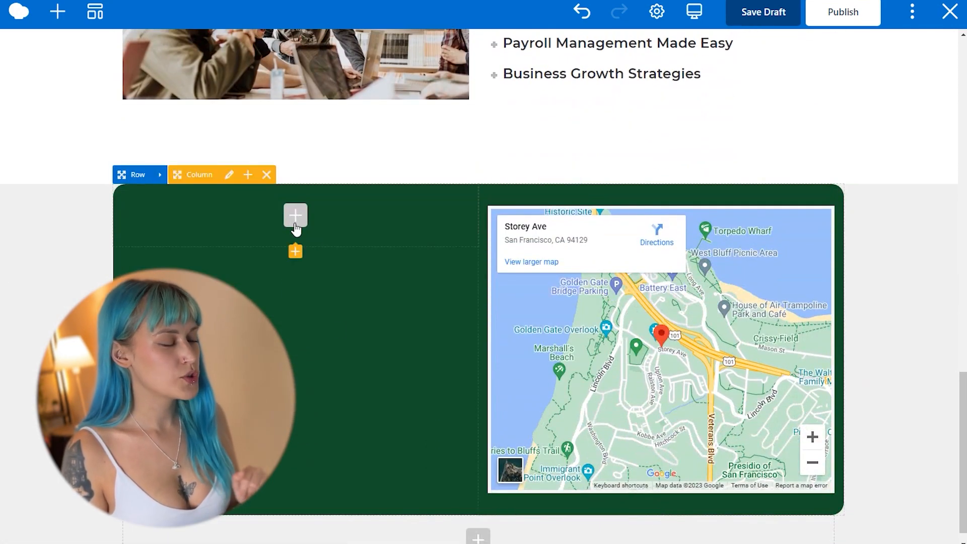
click(295, 215)
click(297, 132)
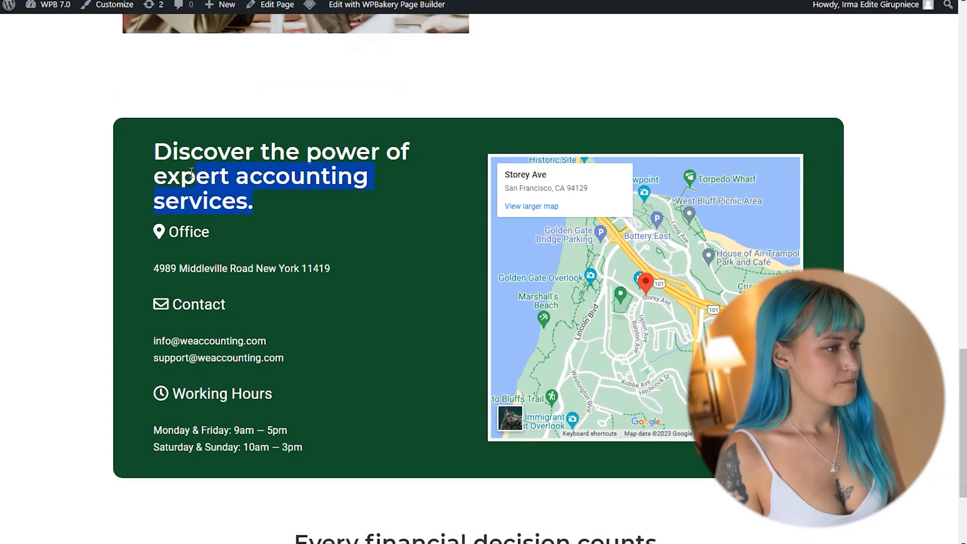
drag(188, 177, 241, 120)
key(ctrl+c)
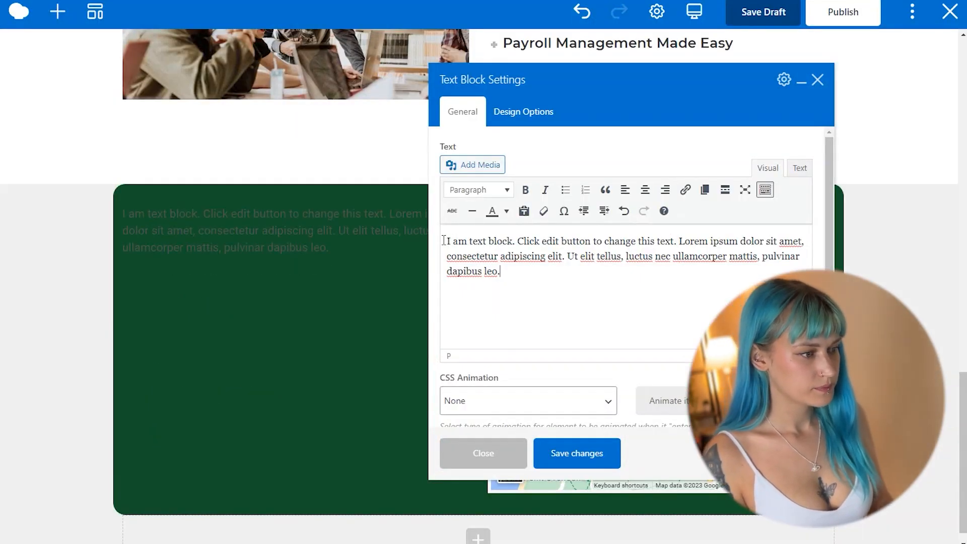
- Replace the text block's placeholder with the copied sentence, format it as Heading 2 and start a new paragraph below it
drag(520, 283, 436, 239)
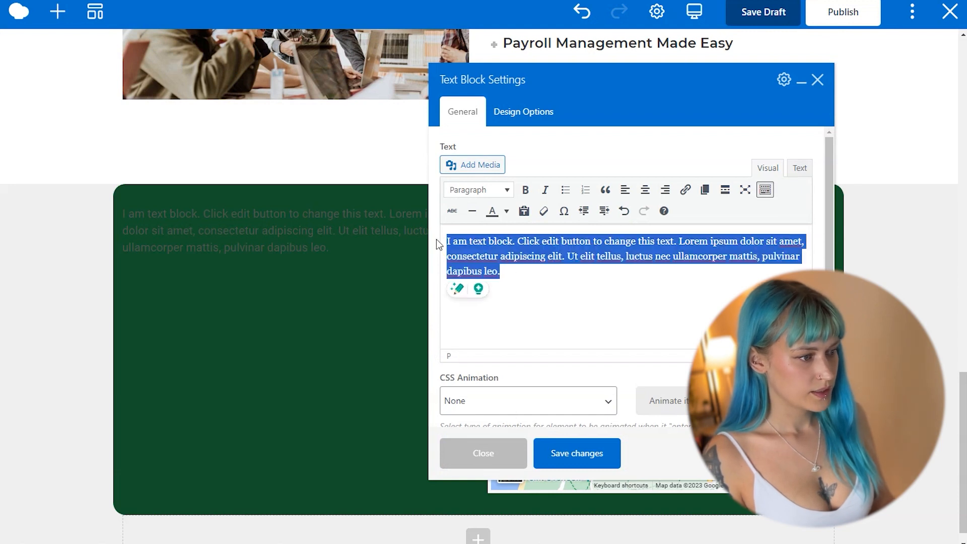
key(ctrl+v)
click(473, 190)
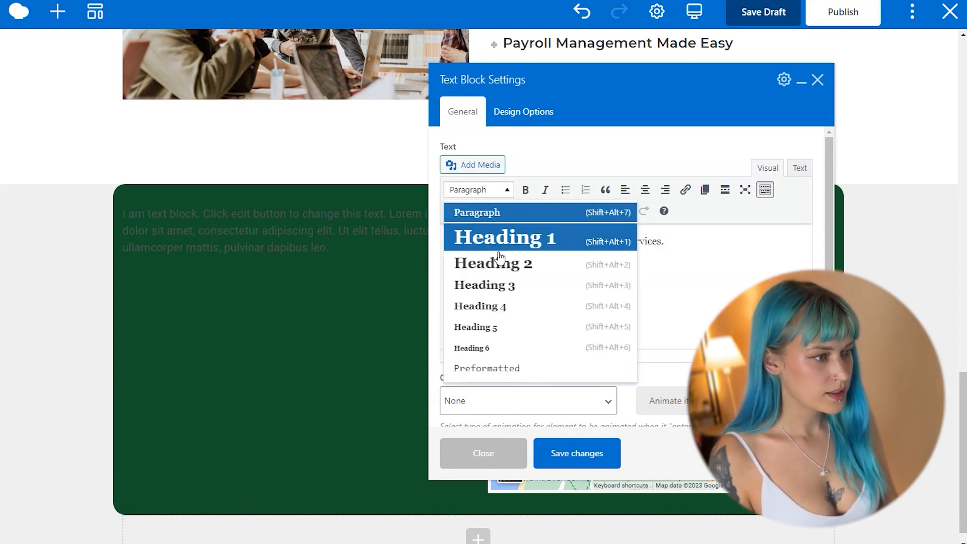
click(504, 262)
key(Return)
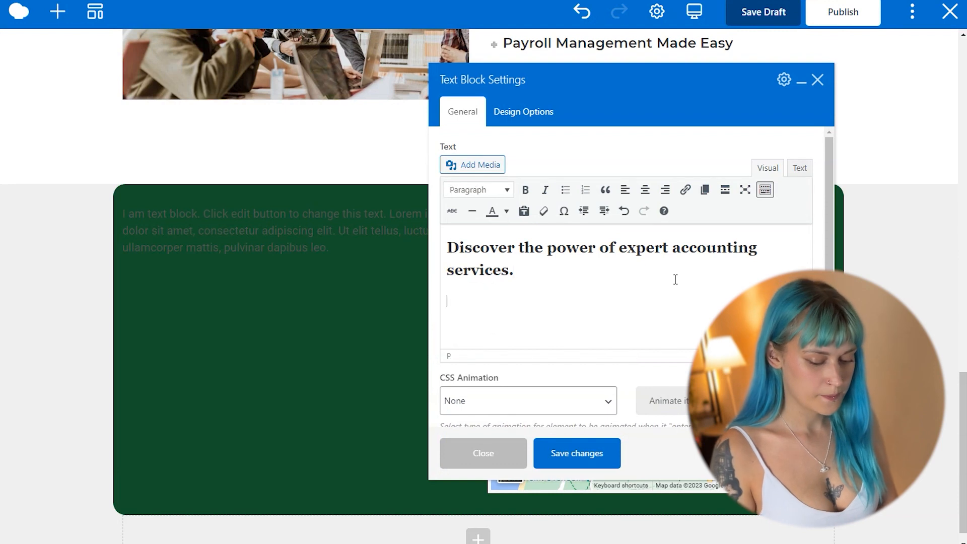
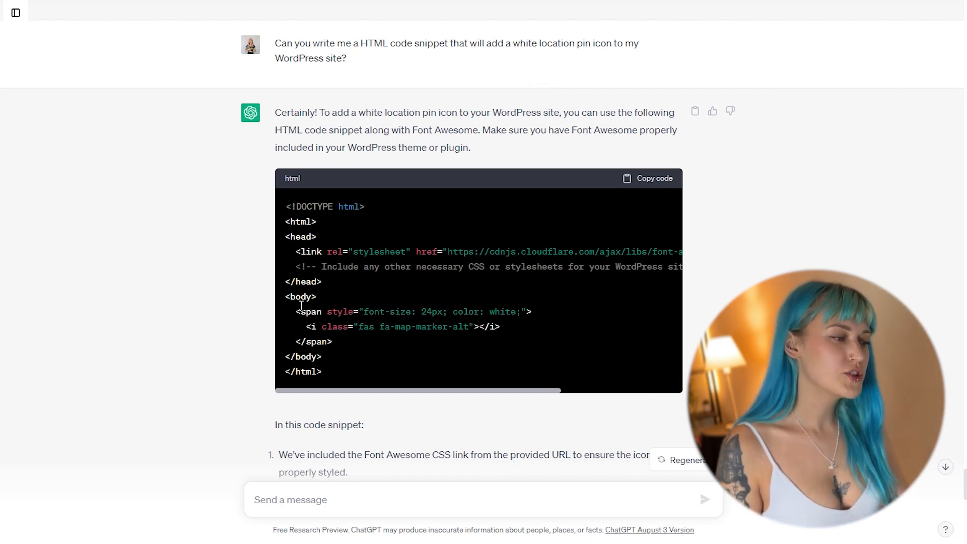
- Copy the white location pin's span snippet from ChatGPT, insert it before "Office" in the text block's HTML and save the block
drag(297, 309, 344, 342)
key(ctrl+c)
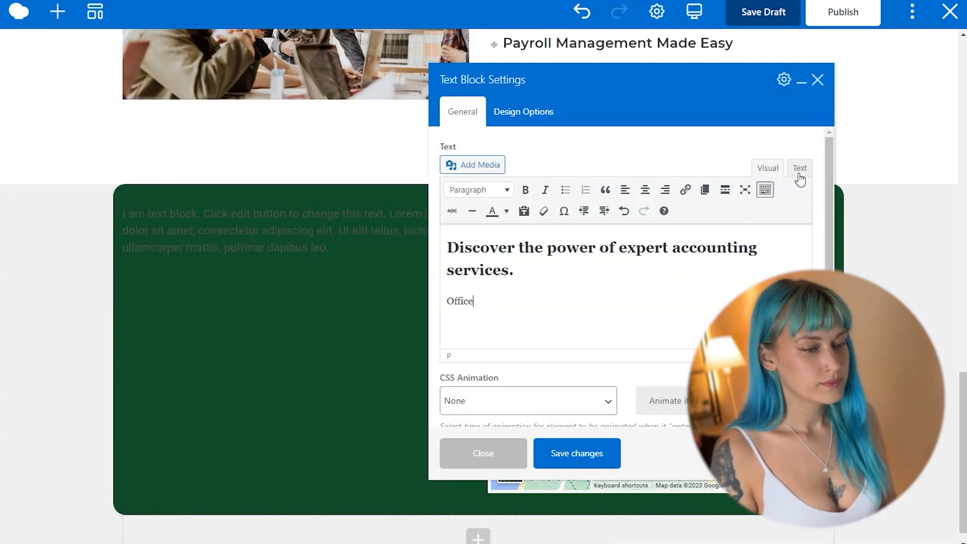
click(798, 177)
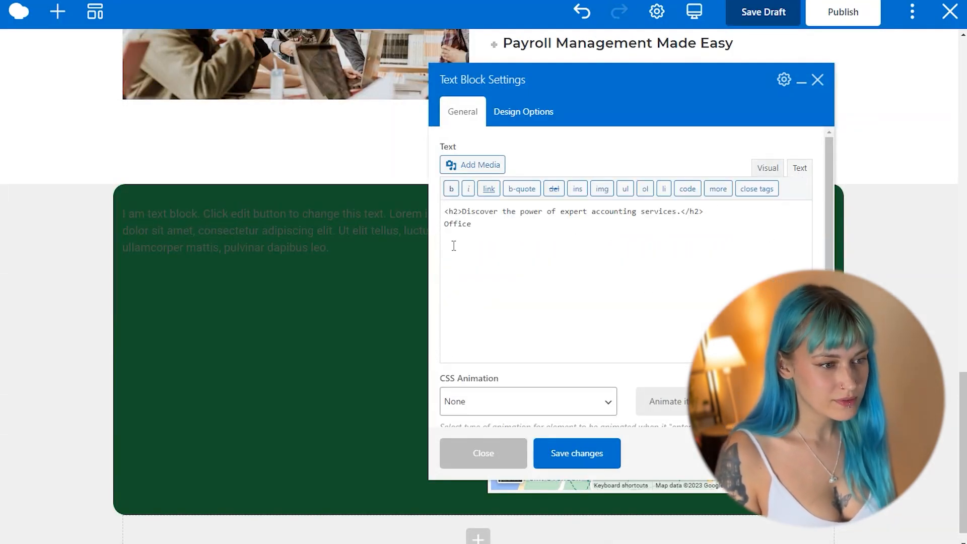
click(445, 224)
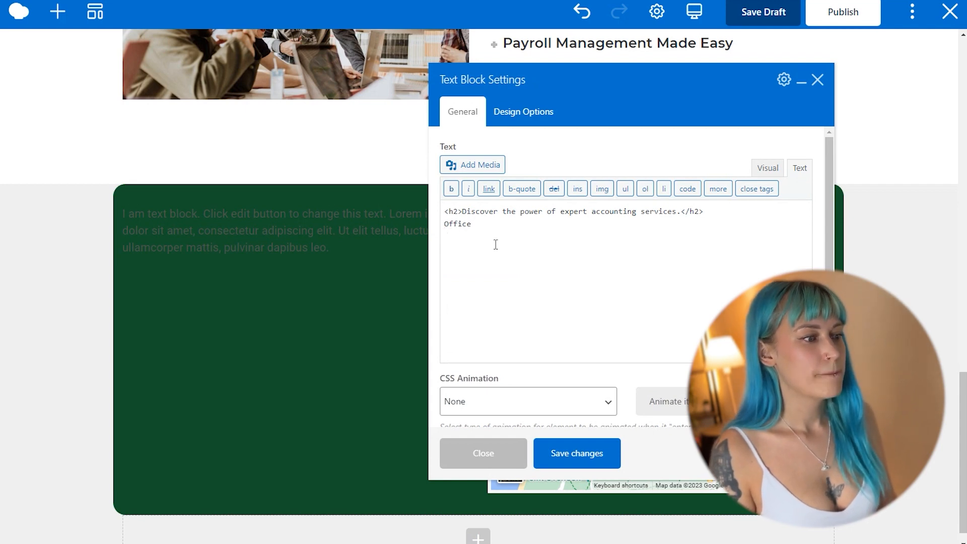
key(ctrl+v)
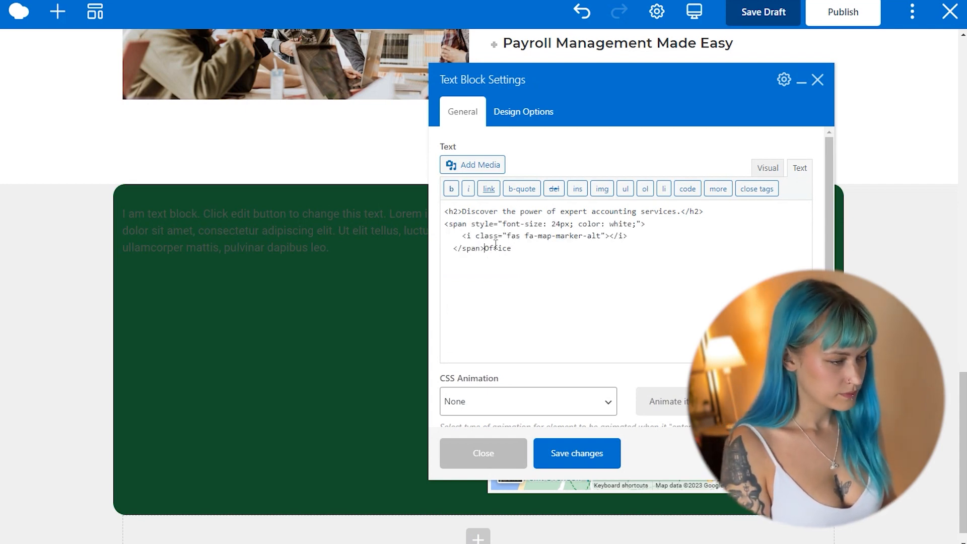
click(579, 459)
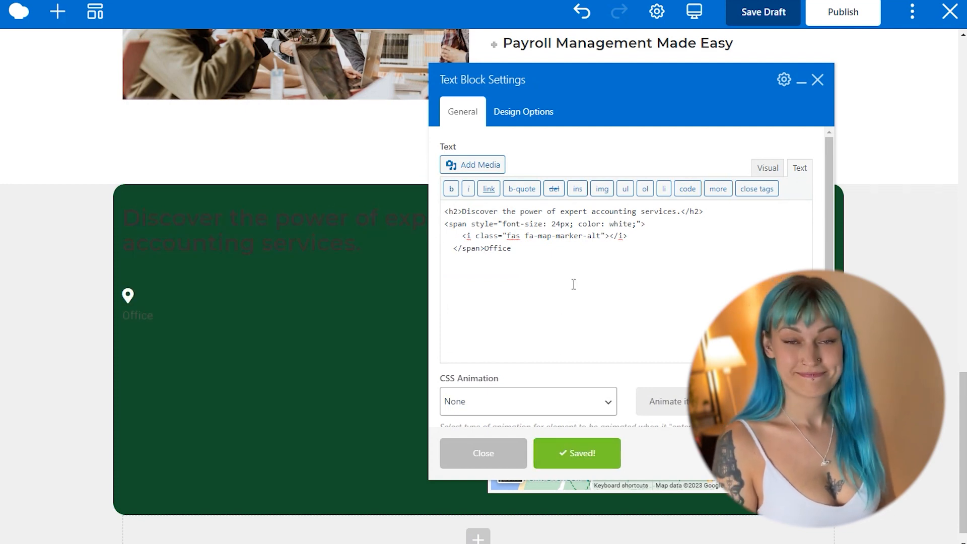
- Move the word "Office" inside the location pin's span, directly after the icon, and save the text block
drag(525, 251, 487, 251)
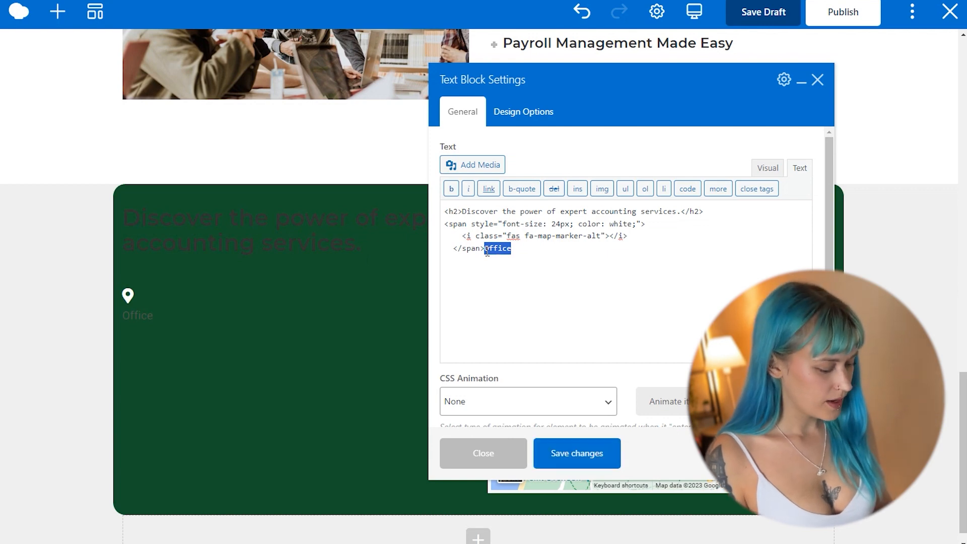
key(ctrl+x)
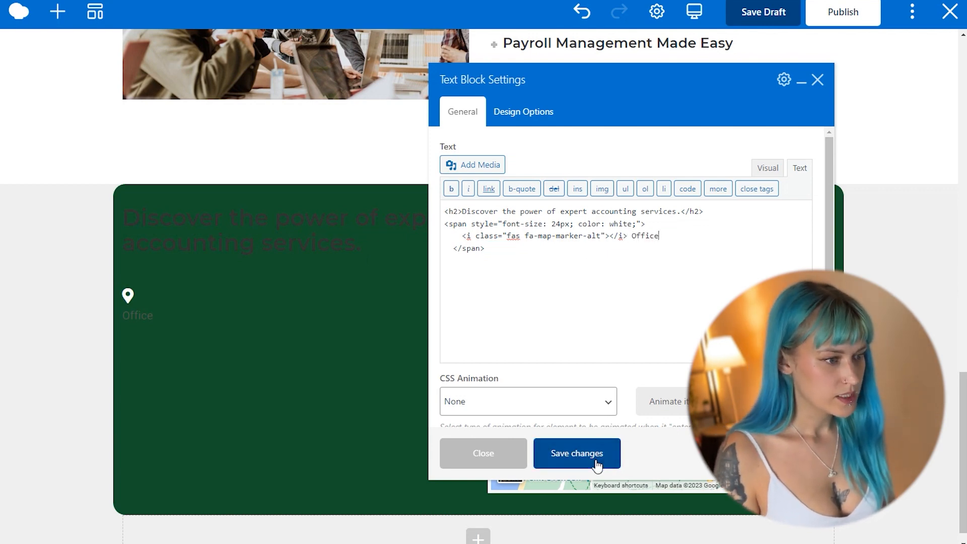
click(567, 456)
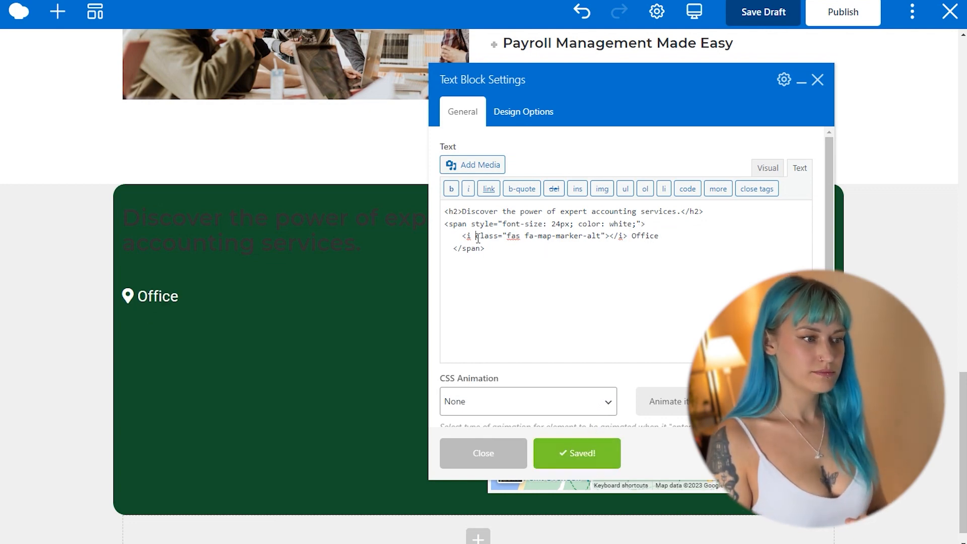
drag(477, 236, 592, 237)
click(610, 236)
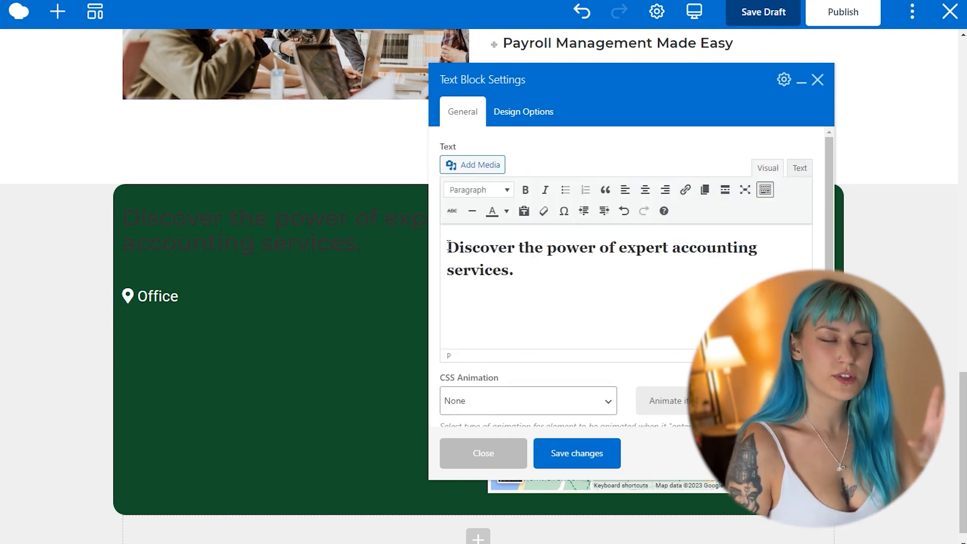
- Color the "Discover the power of expert accounting services." heading and the "Office" line light grey (#999999)
click(449, 245)
drag(448, 246, 658, 326)
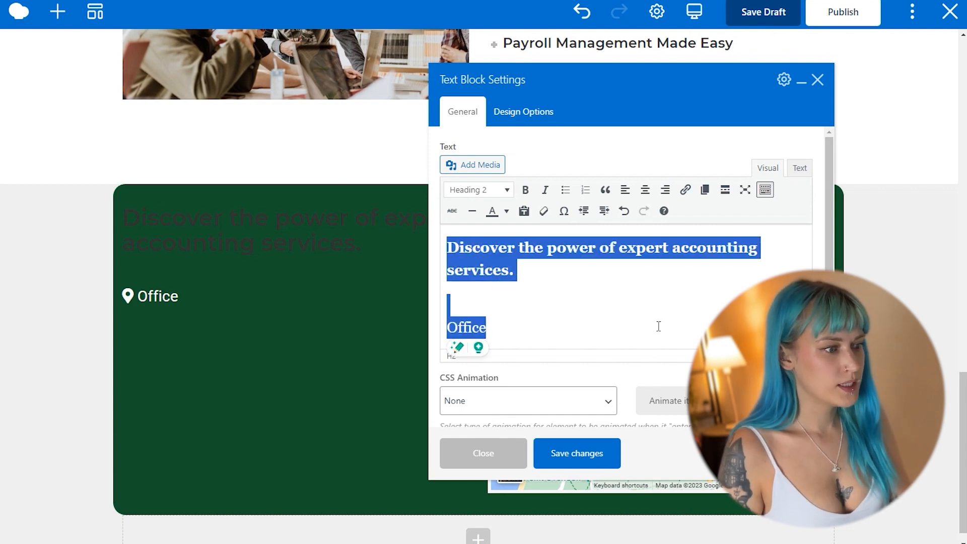
click(505, 211)
click(540, 254)
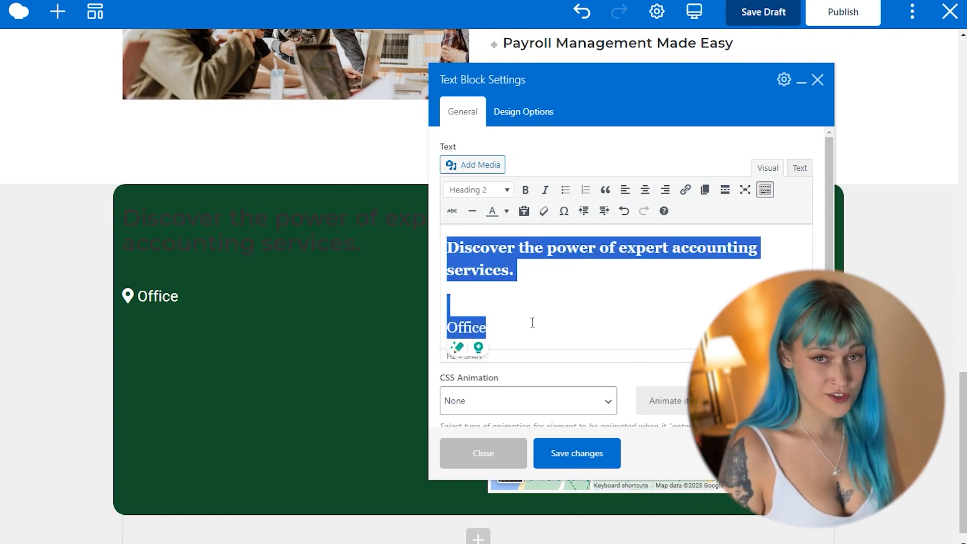
- Add the office's postal address as a new paragraph below "Office" and save the text block
click(529, 329)
key(Return)
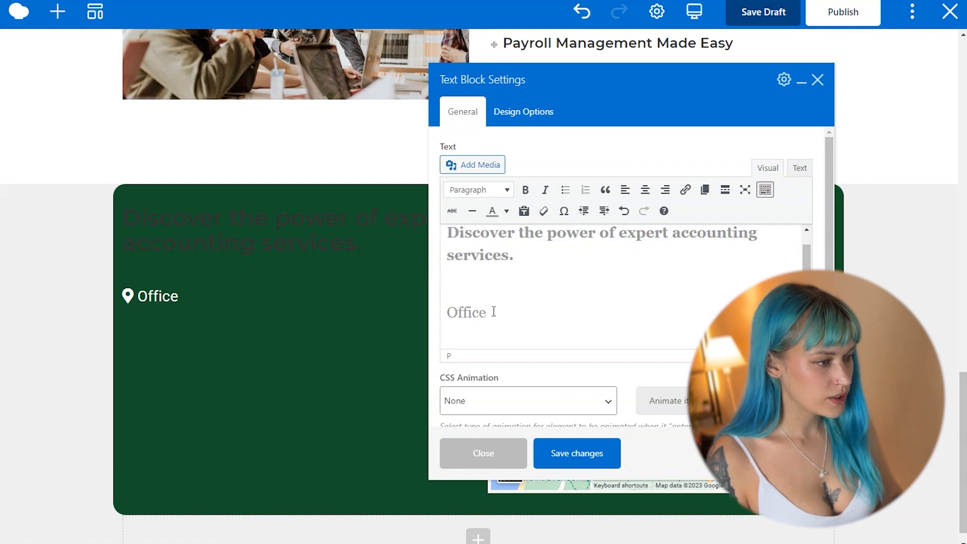
key(ctrl+v)
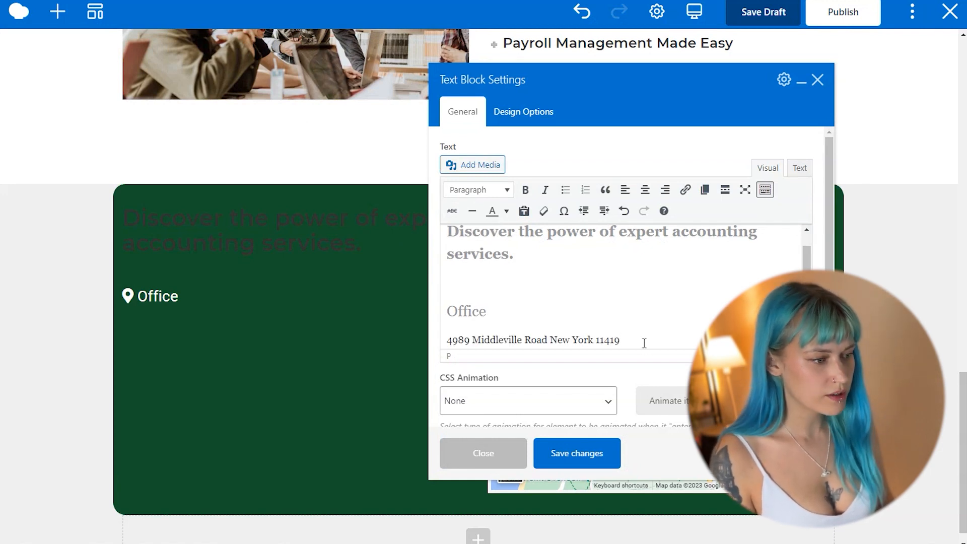
click(584, 450)
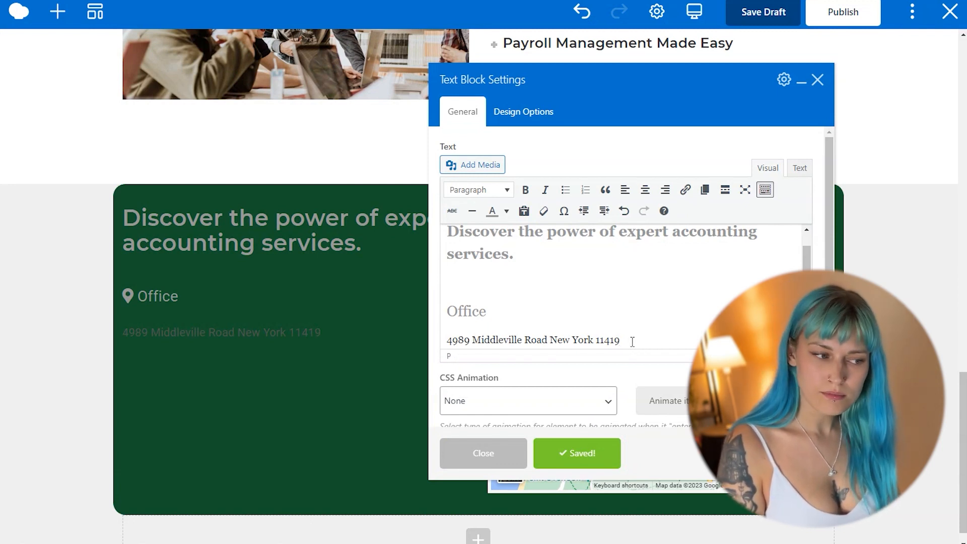
- Add a "Contact" line below the address and copy the white envelope icon's span snippet from ChatGPT
key(Return)
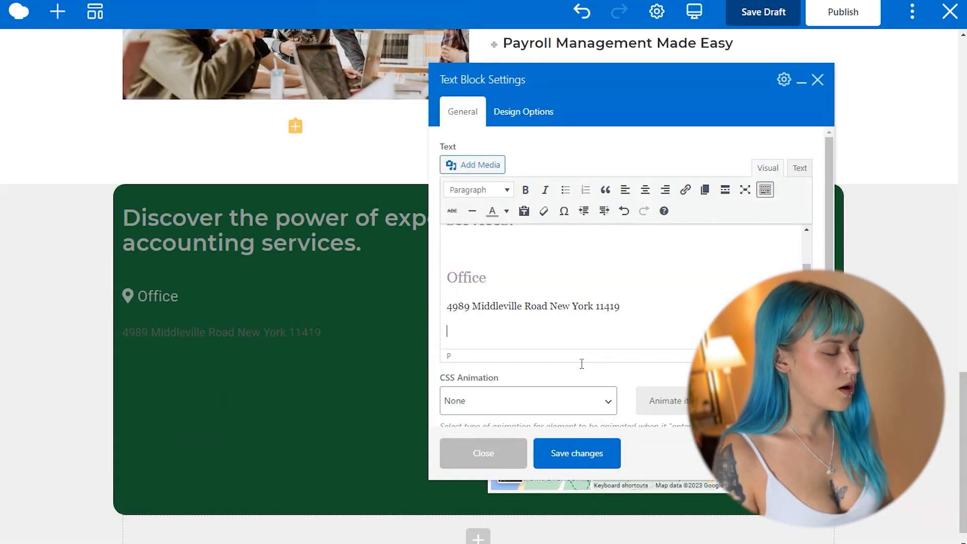
text(Contact)
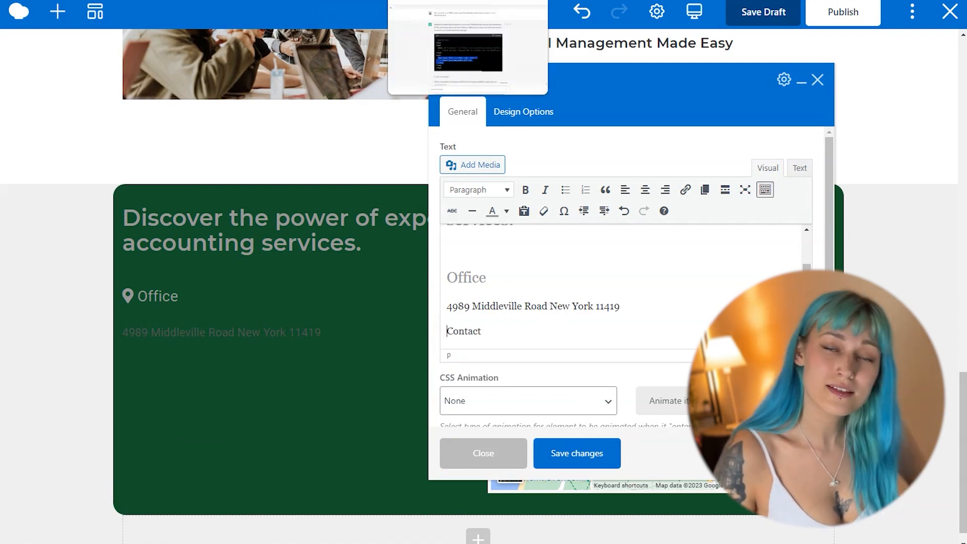
key(alt+Tab)
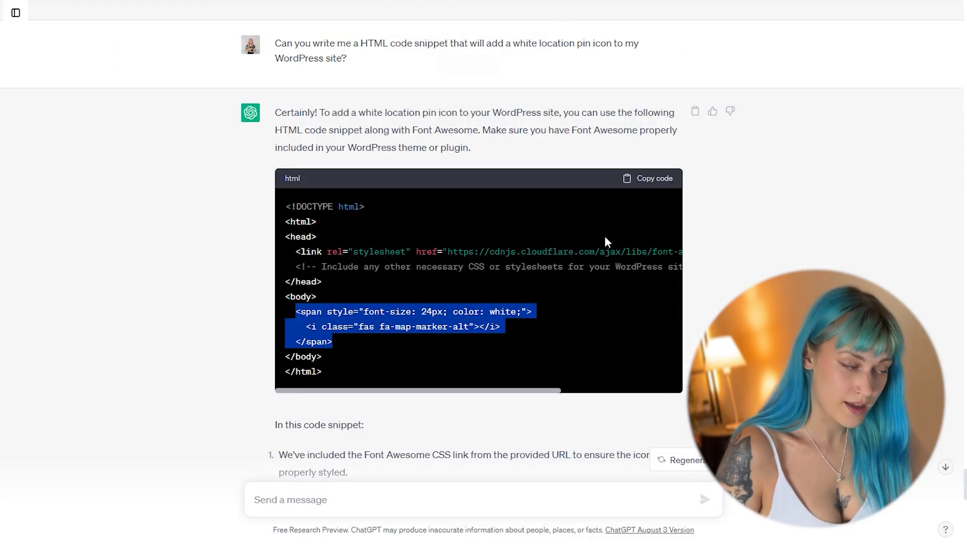
scroll(753, 275, down, 4)
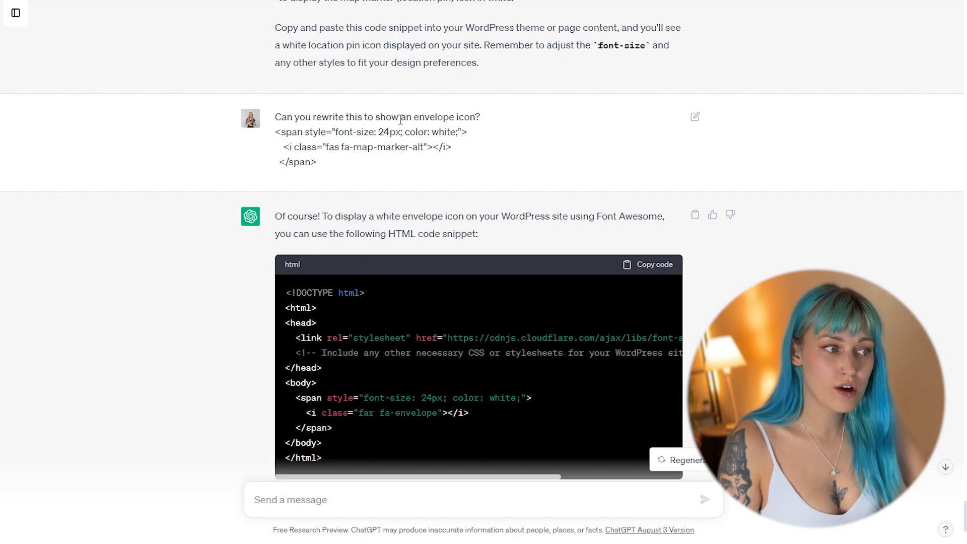
scroll(389, 182, down, 1)
scroll(389, 182, down, 1)
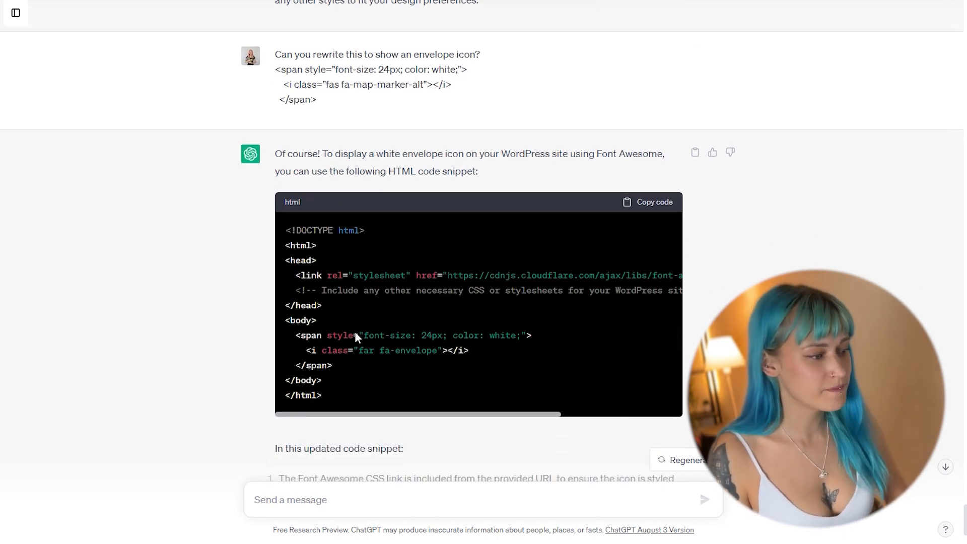
drag(297, 336, 333, 365)
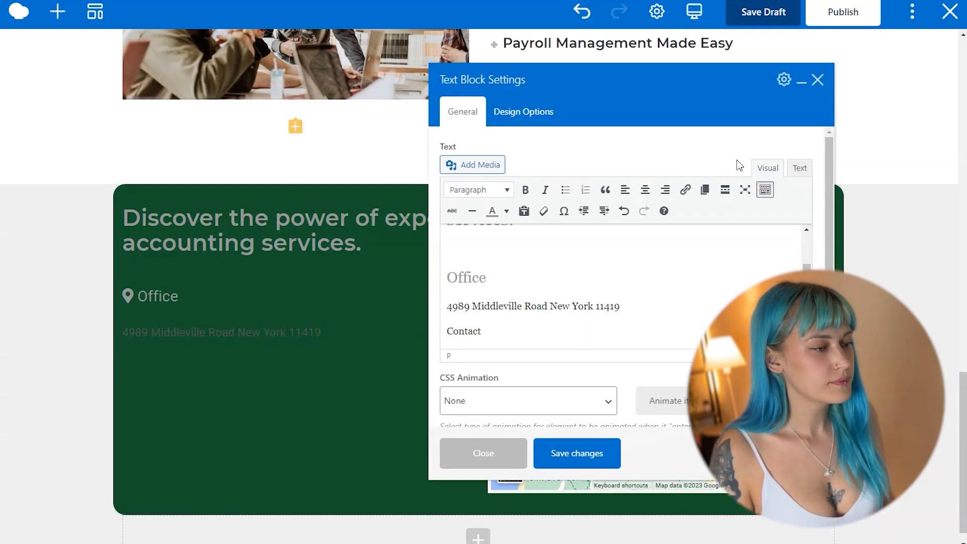
- Insert the envelope snippet in the text block's HTML, place "Contact" inside its span after the icon, and save
click(799, 167)
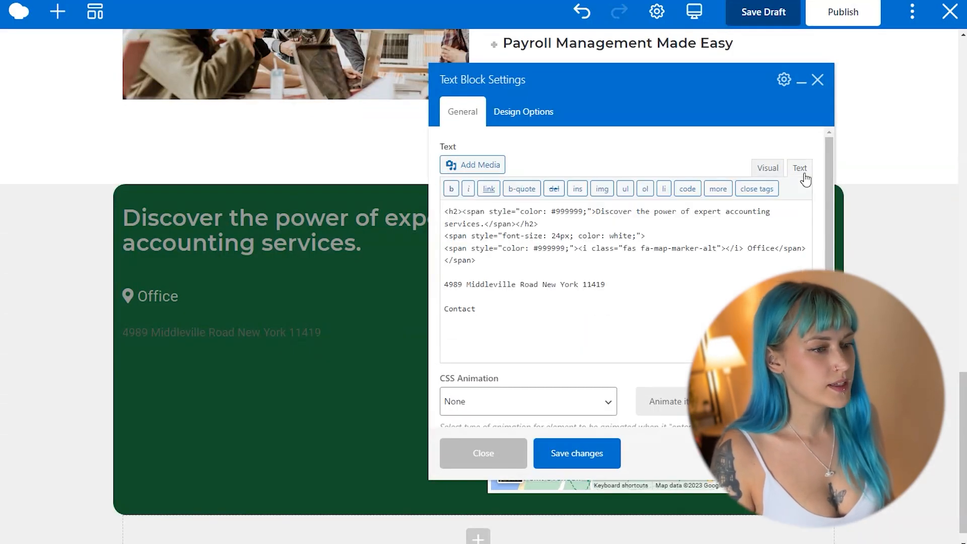
key(ctrl+v)
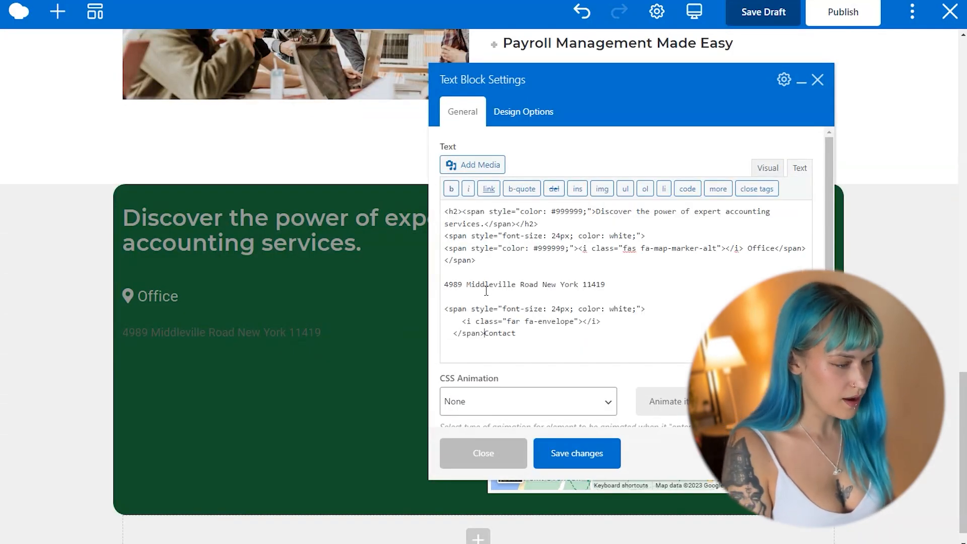
click(521, 333)
drag(521, 332, 485, 334)
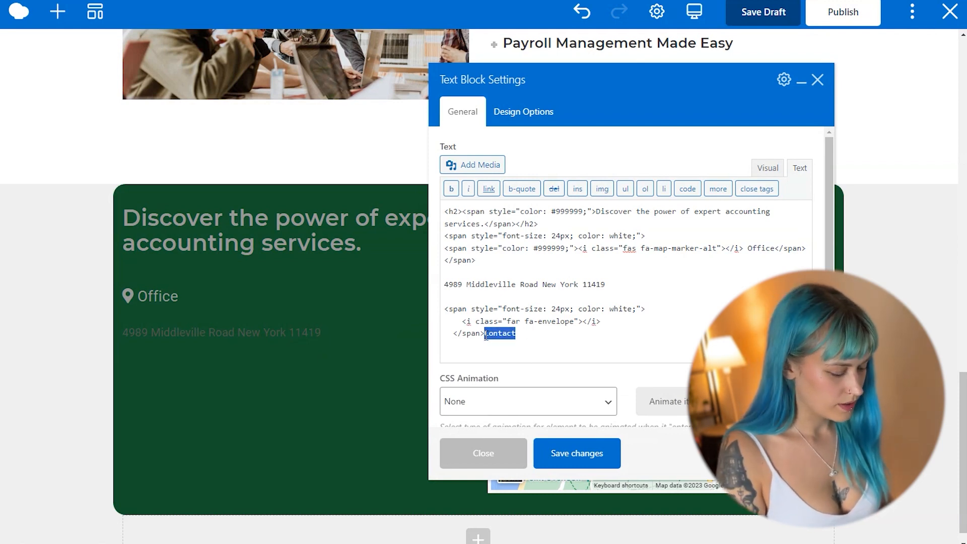
key(BackSpace)
right_click(509, 336)
click(642, 325)
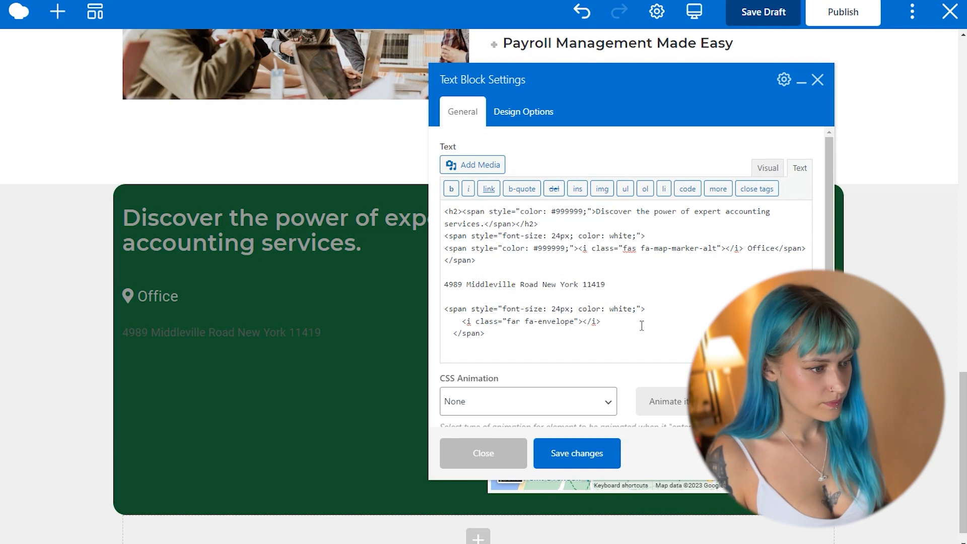
click(595, 459)
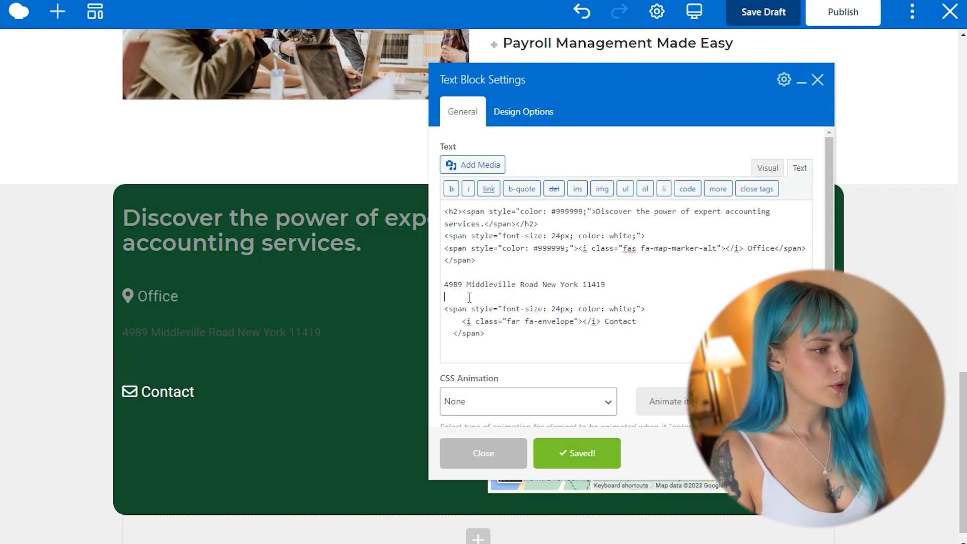
- Color the "Contact" line light grey (#999999) in the visual editor
click(514, 345)
click(766, 170)
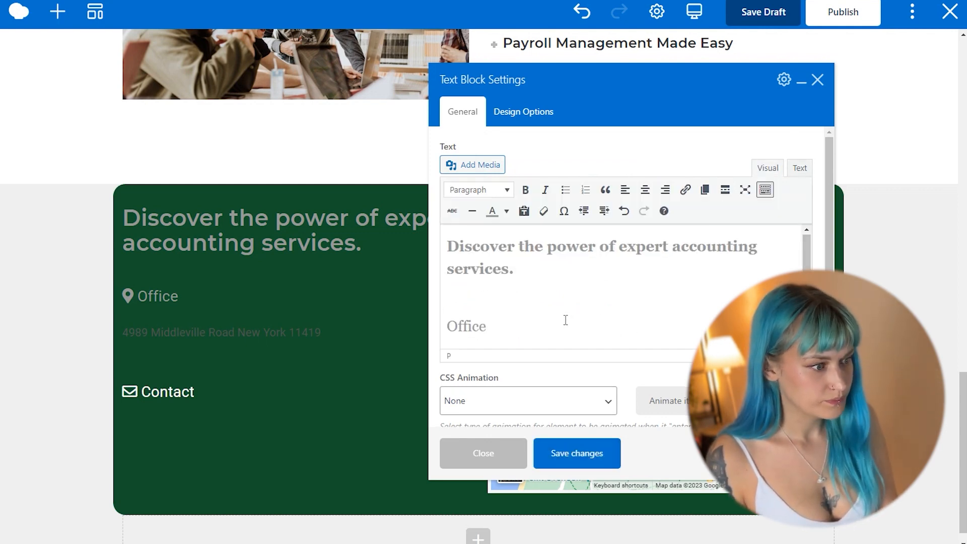
drag(454, 293, 573, 335)
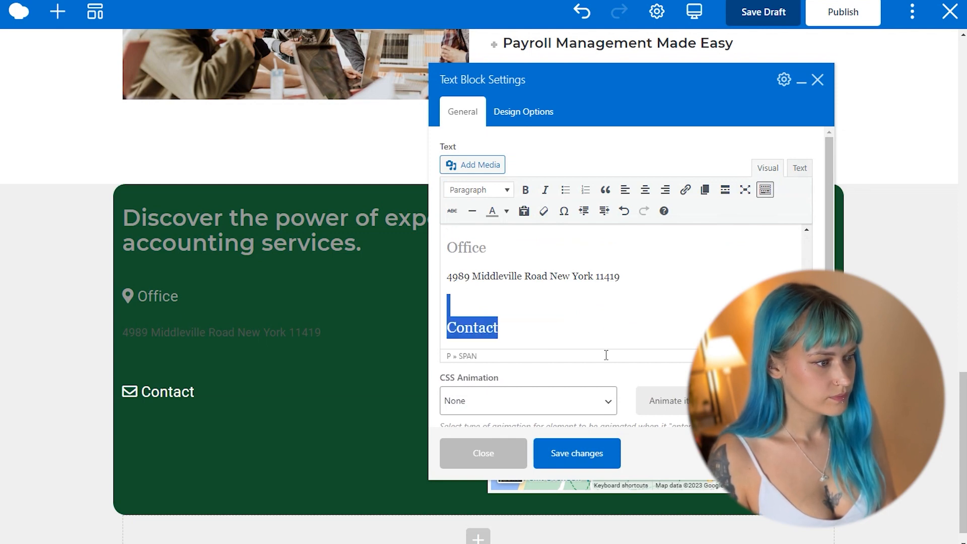
click(495, 213)
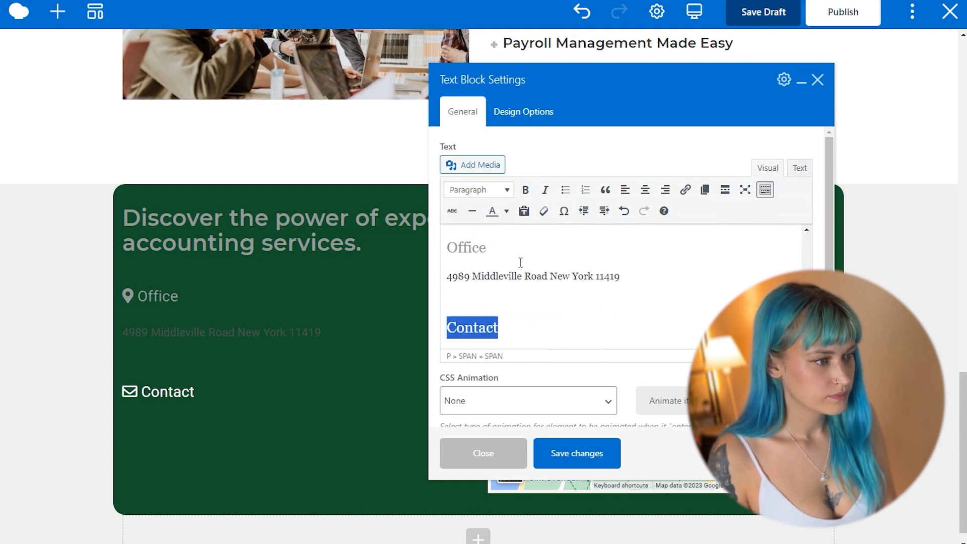
- Add the two contact e-mail addresses below "Contact", followed by a "Working Hours" line
click(527, 330)
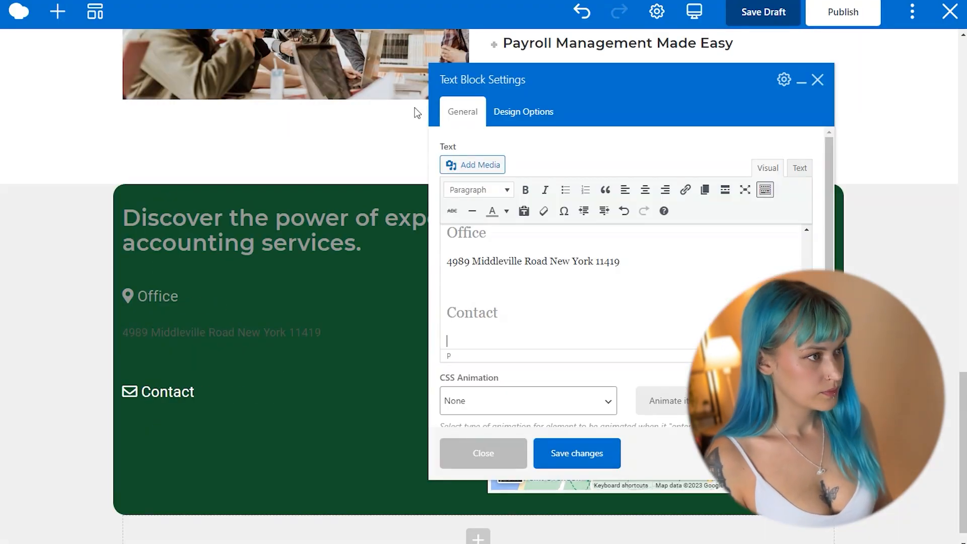
key(ctrl+v)
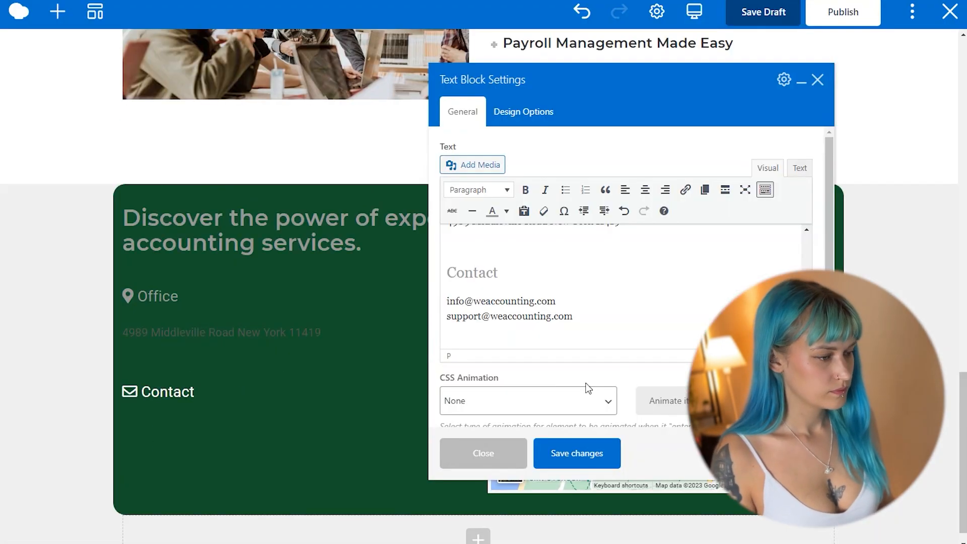
text(Working Hours)
click(447, 341)
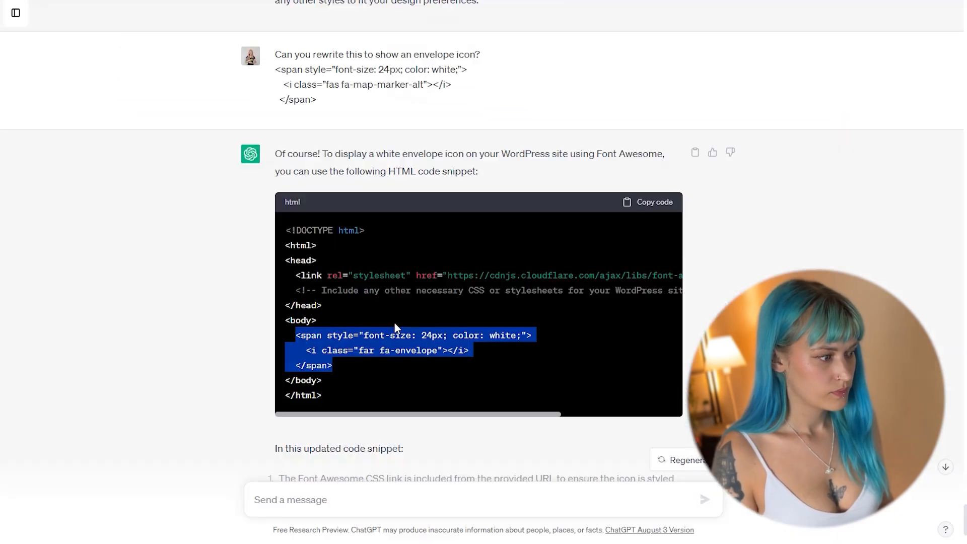
- Ask ChatGPT "Can you rewrite this to show a clock icon?" with the location pin's span code, and copy the resulting span snippet
click(393, 322)
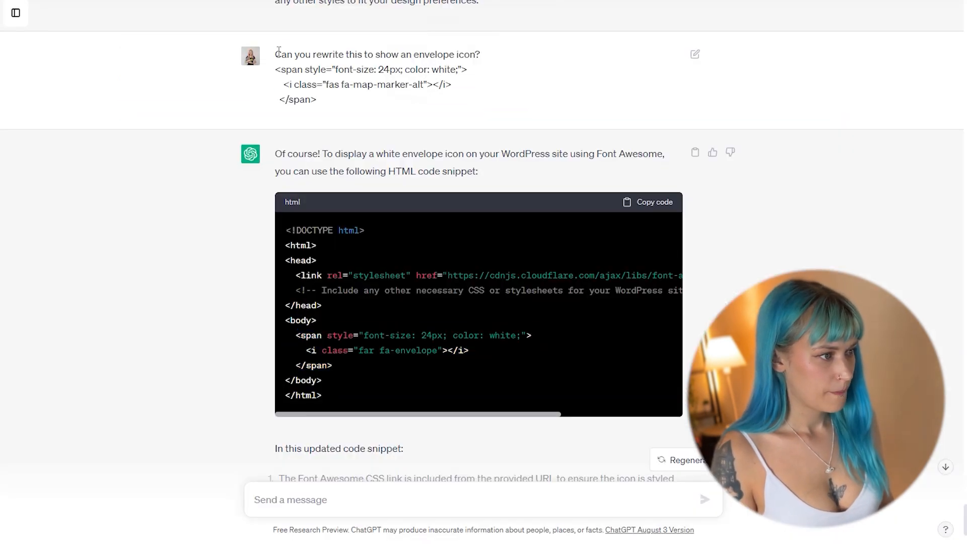
click(349, 511)
text(Can you rewrite this to show an envelope icon? <span style="font-size: 24px; color: white;">   <i class="fas fa-map-marker-alt"></i>  </span>)
drag(435, 455, 380, 456)
text(a clock)
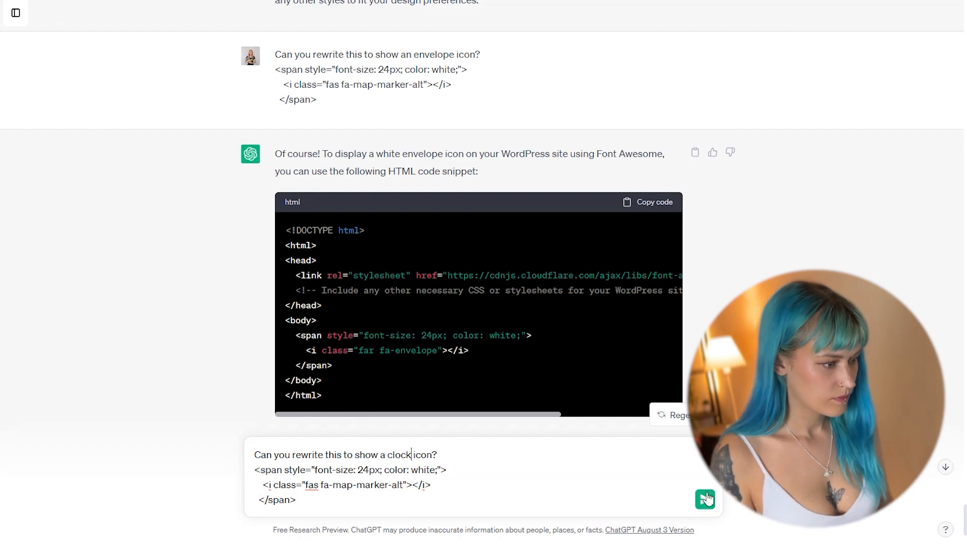
key(Return)
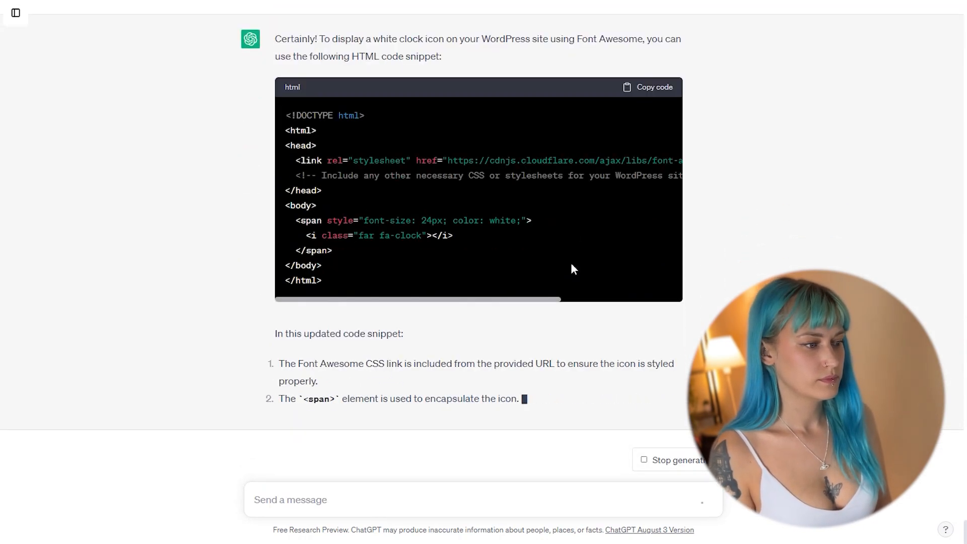
scroll(482, 279, up, 1)
drag(293, 146, 343, 173)
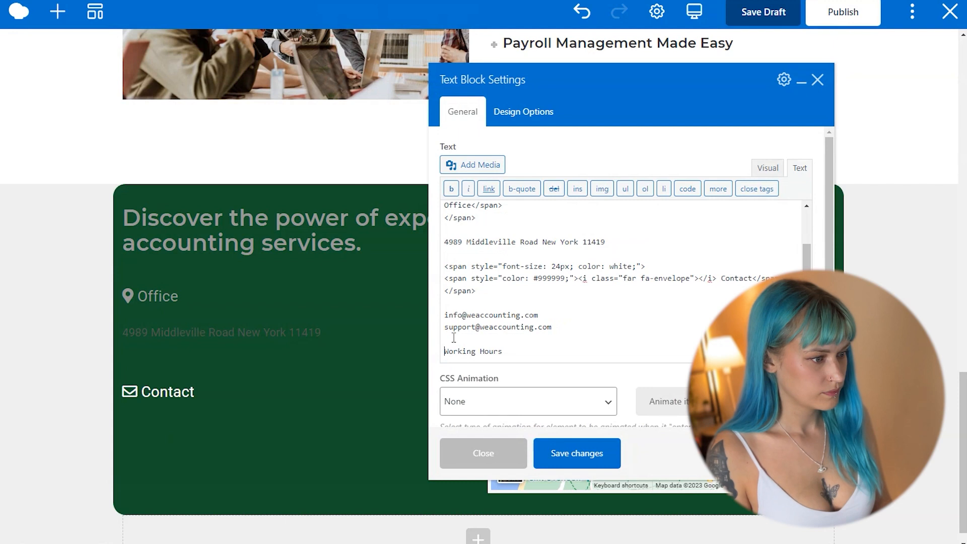
- Insert the clock snippet in the text block's HTML, move "Working Hours" inside its span after the icon, and save
text(<span style="font-size: 24px; color: white;">     <i class="far fa-clock"></i>   </span>)
key(shift+End)
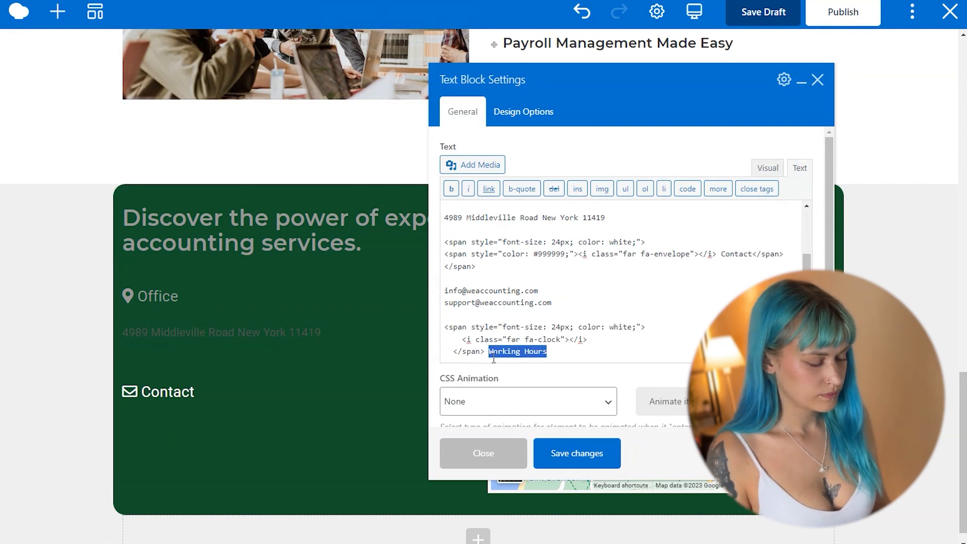
key(ctrl+x)
click(590, 338)
key(ctrl+v)
click(589, 456)
- Add "Monday & Friday: 9am — 5pm" and "Saturday & Sunday: 10am — 3pm" below "Working Hours" and save the text block
click(767, 168)
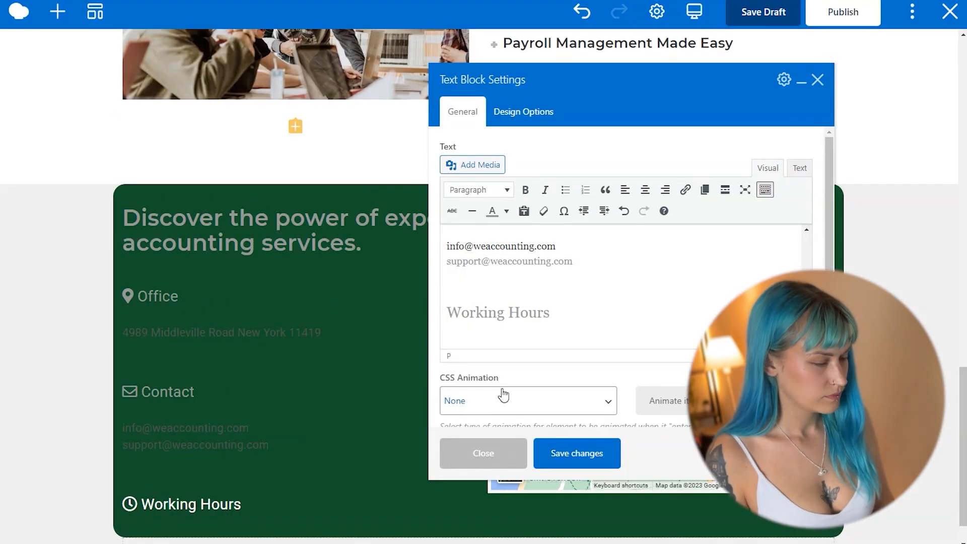
key(ctrl+v)
click(602, 455)
scroll(655, 277, down, 1)
scroll(755, 187, up, 1)
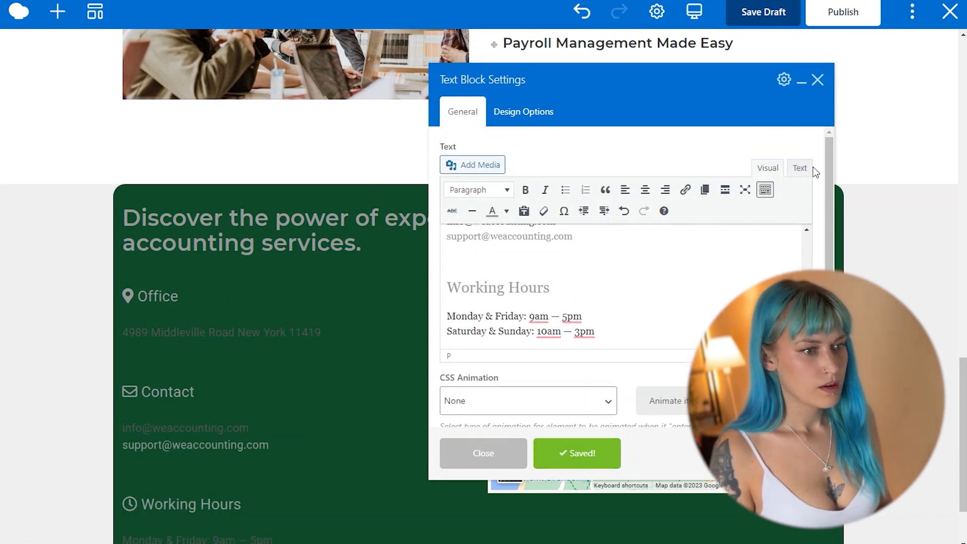
- Remove the blank lines above and below the office address in the contact text block's HTML
click(799, 167)
scroll(482, 276, up, 3)
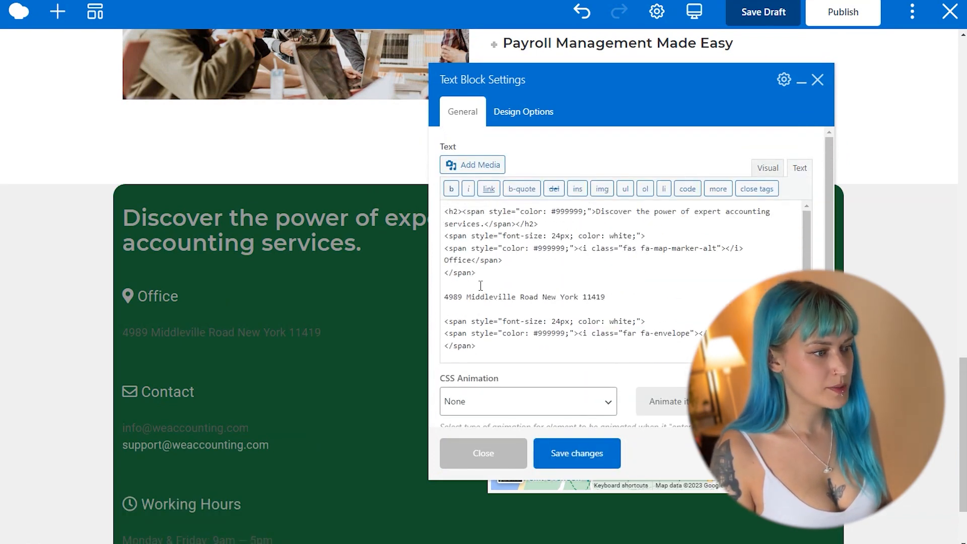
click(463, 284)
key(BackSpace)
click(460, 299)
key(BackSpace)
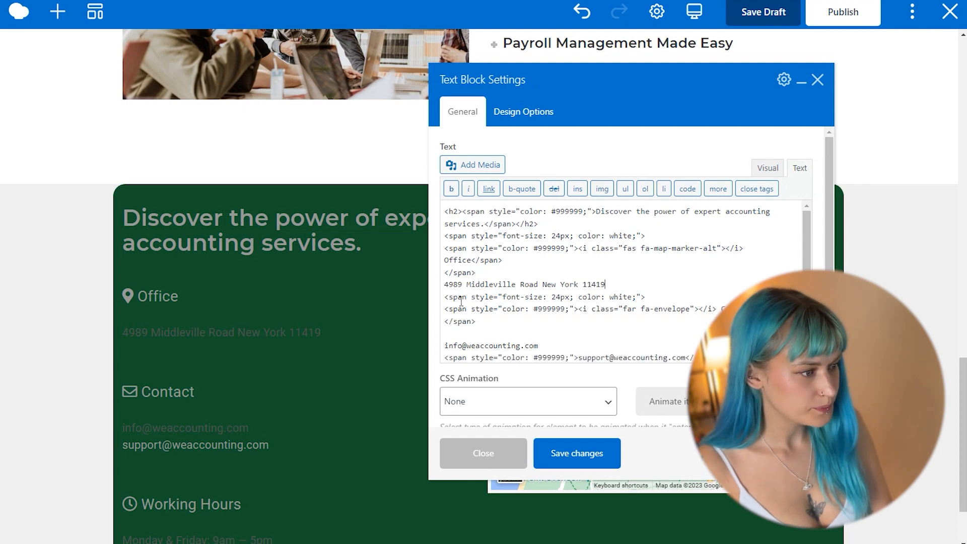
- Remove the blank lines around the contact e-mails and above the weekday hours in the HTML, and save the text block
click(463, 335)
key(BackSpace)
scroll(509, 289, down, 2)
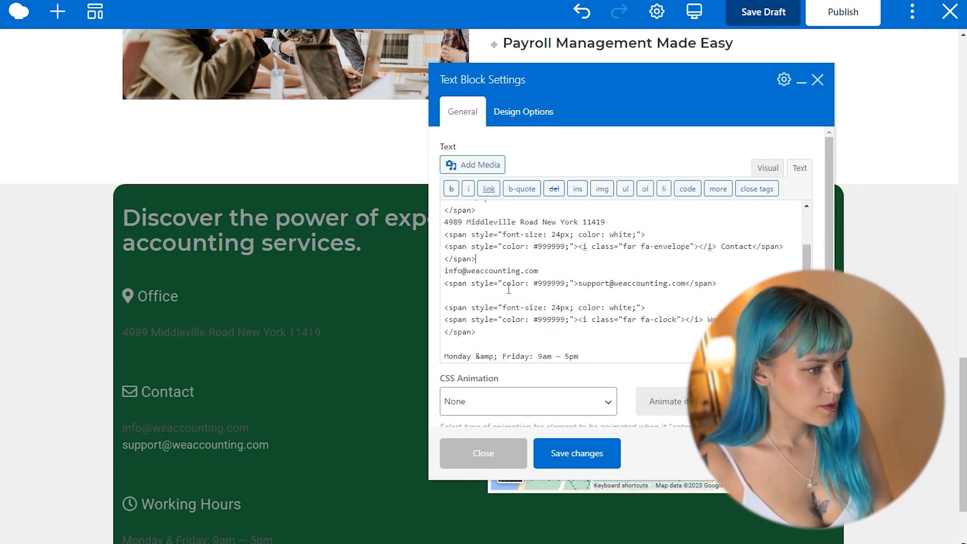
key(BackSpace)
click(469, 333)
key(BackSpace)
scroll(511, 286, down, 2)
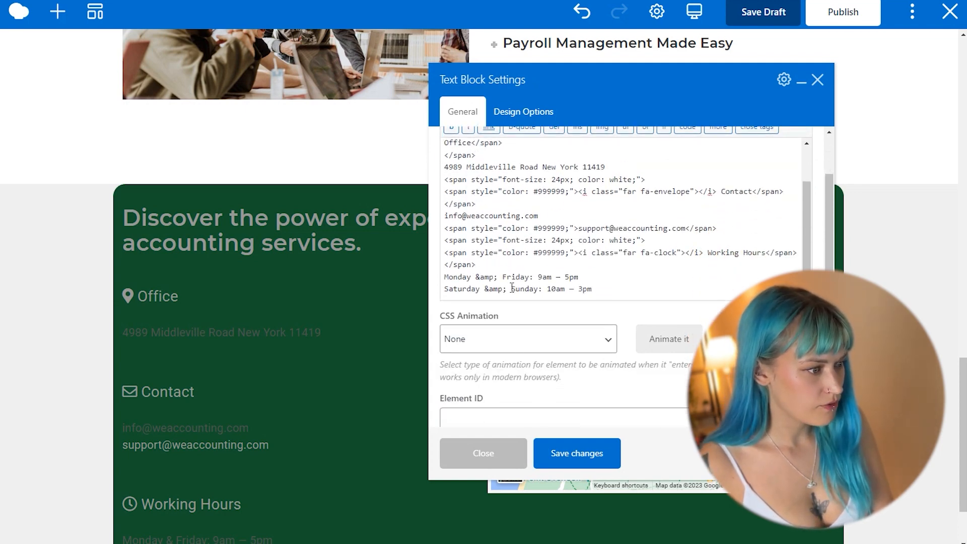
scroll(507, 262, up, 3)
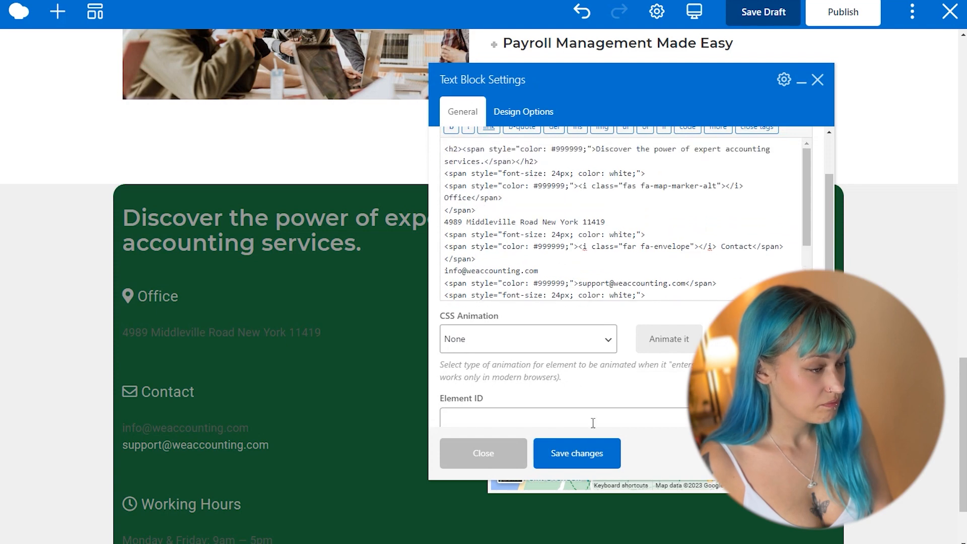
click(593, 450)
scroll(803, 143, up, 2)
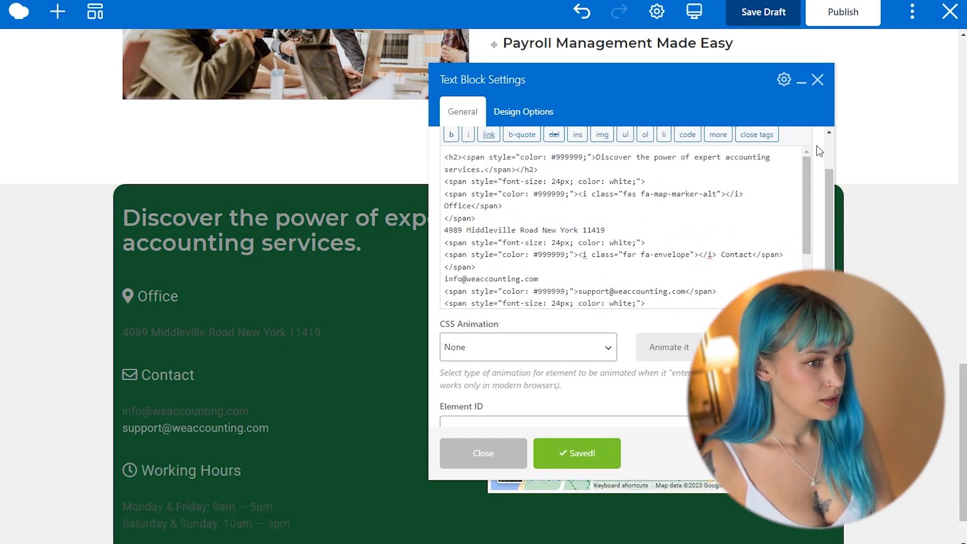
- Set the text color of the entire contact text block to white, save, and close its settings
click(766, 167)
key(ctrl+a)
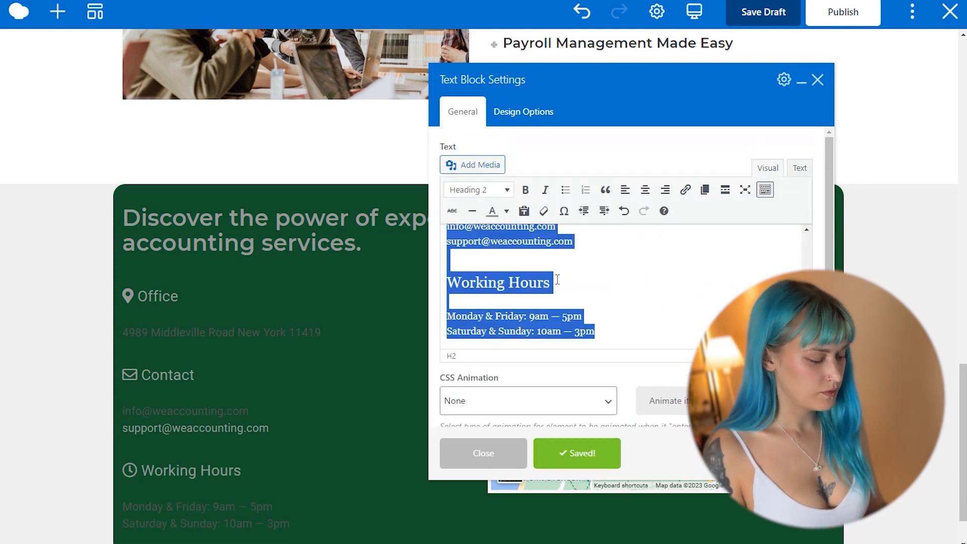
click(506, 211)
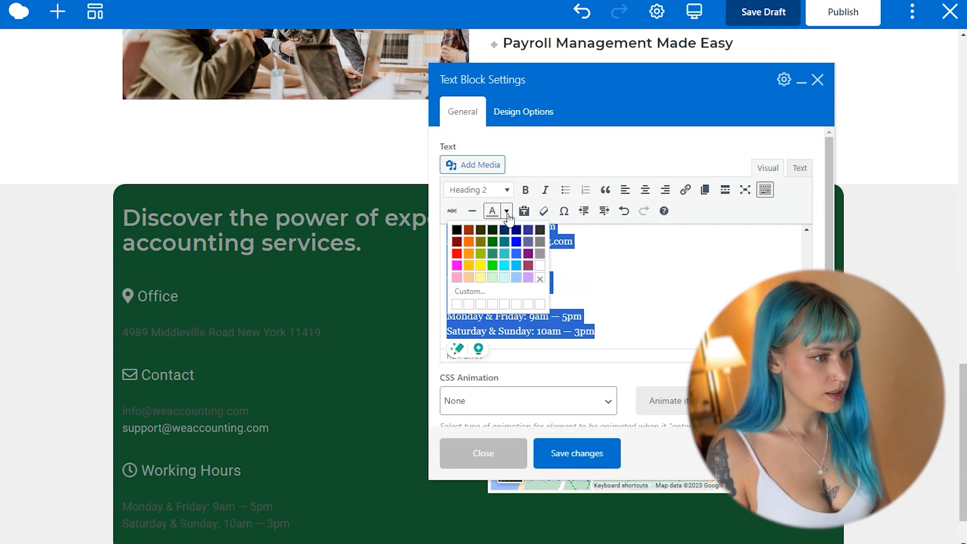
click(540, 267)
click(598, 463)
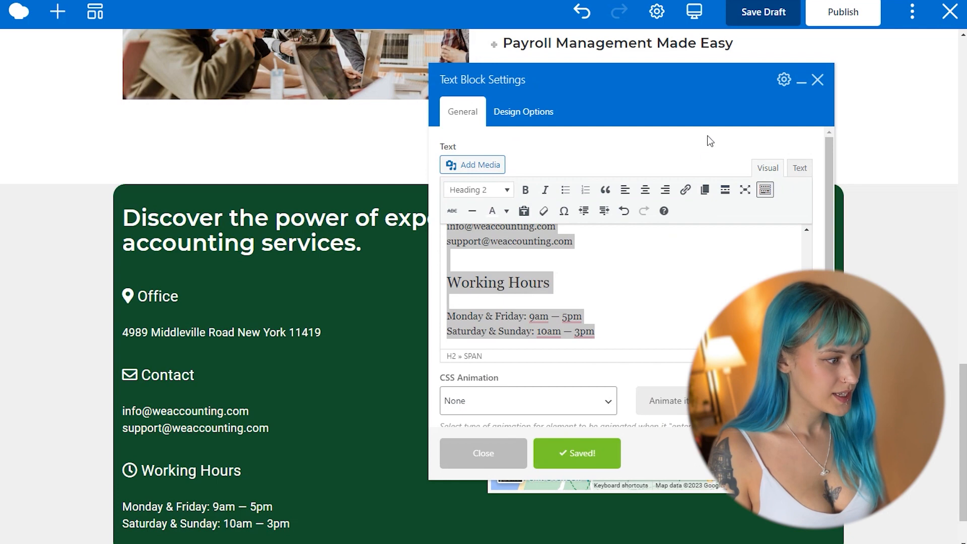
click(817, 79)
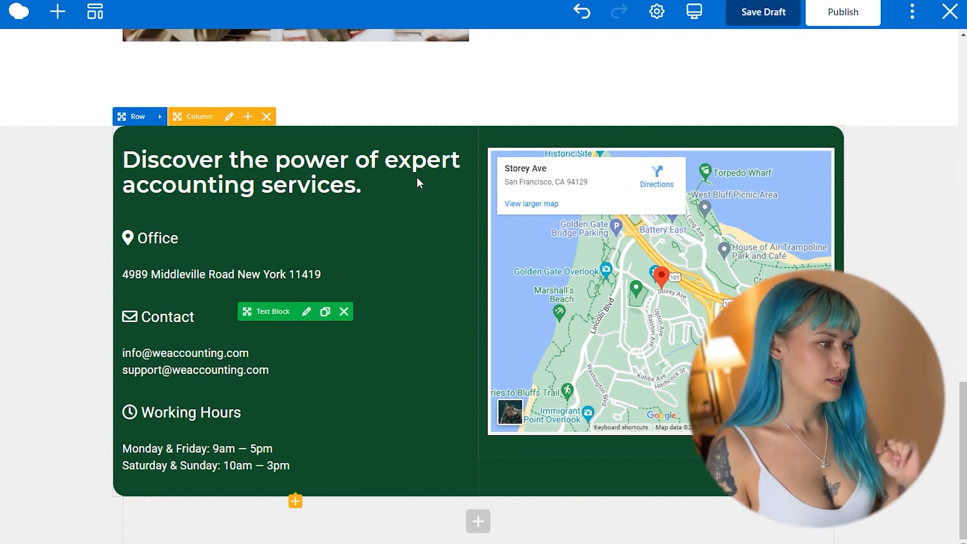
- Set the green contact row's content position to Middle, save, and close the row settings
click(161, 116)
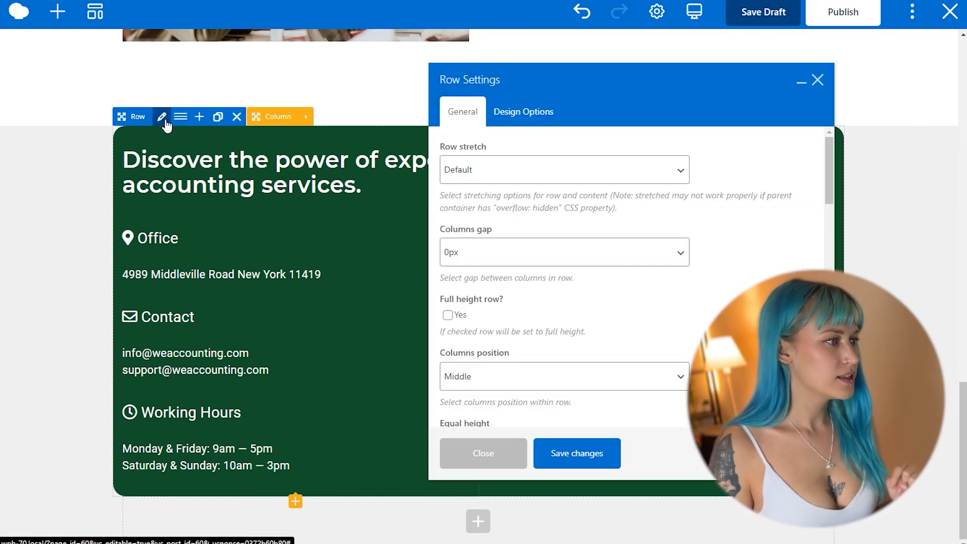
scroll(714, 265, down, 3)
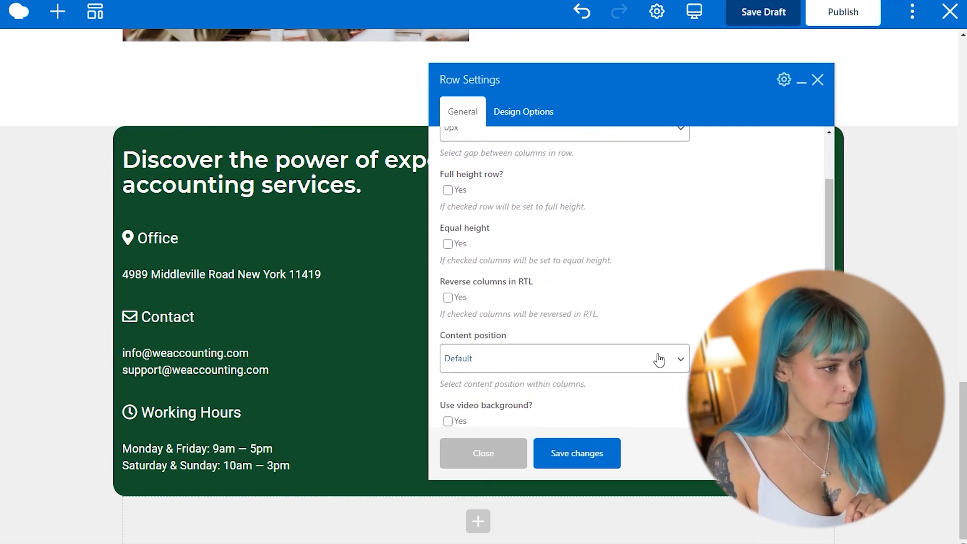
click(653, 362)
click(590, 406)
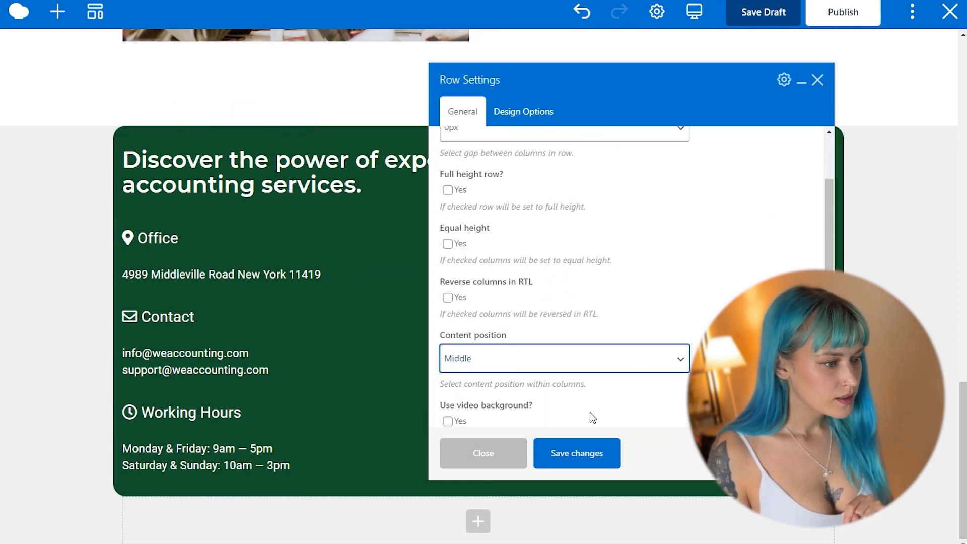
click(593, 454)
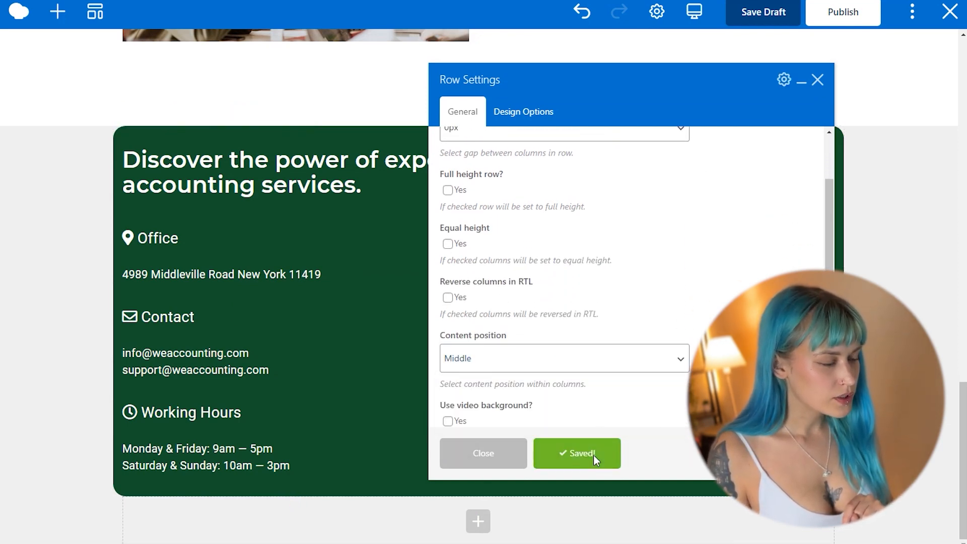
click(817, 79)
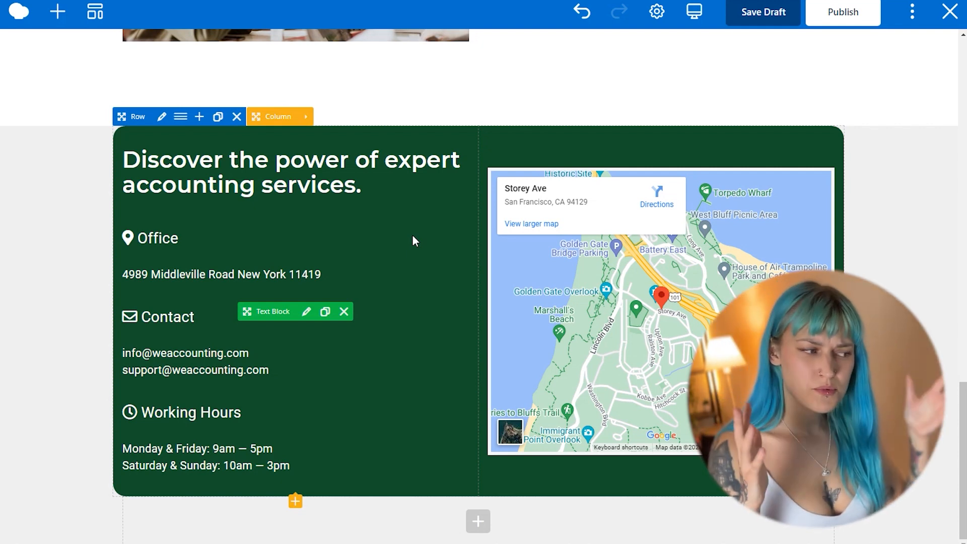
- Set the green contact row's left and right padding to 50px, save, and close the row settings
click(160, 116)
click(540, 112)
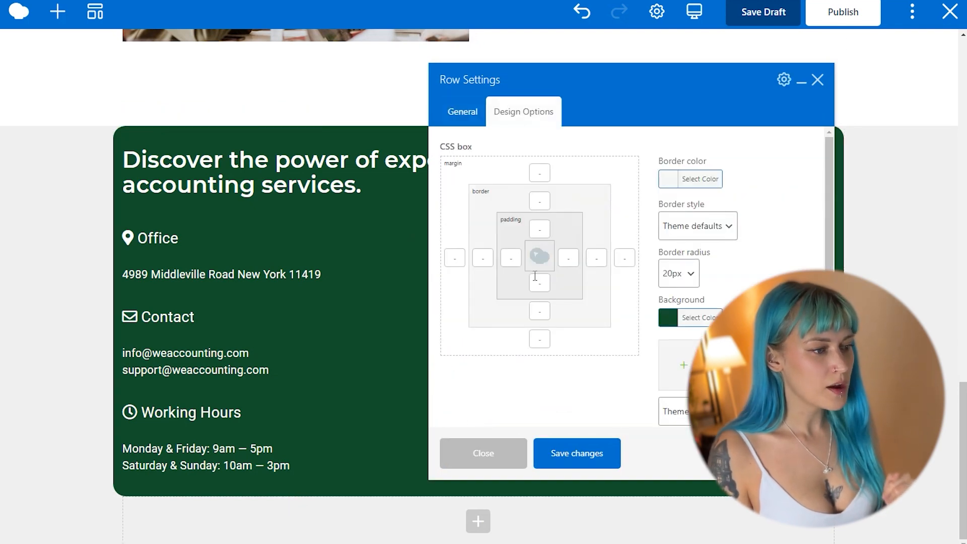
click(512, 261)
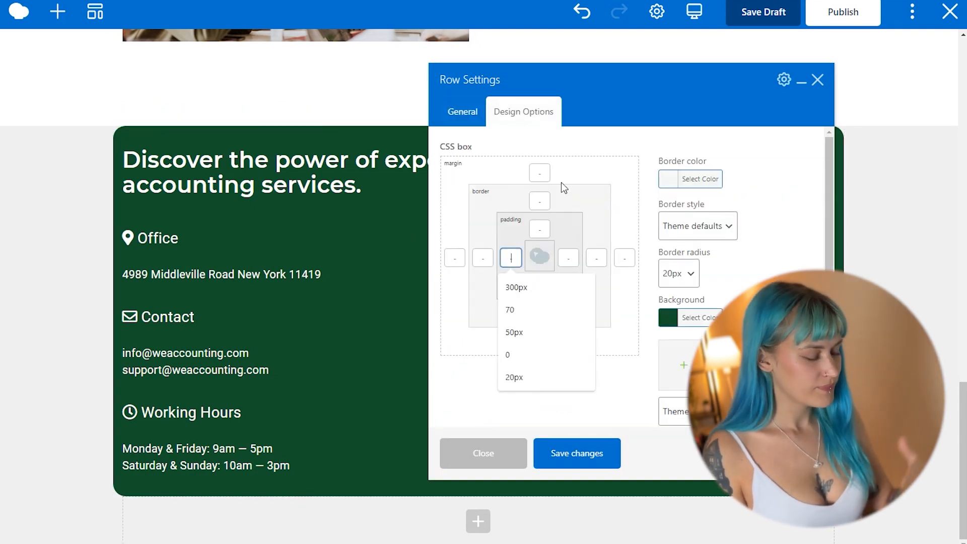
text(50)
key(Tab)
click(563, 257)
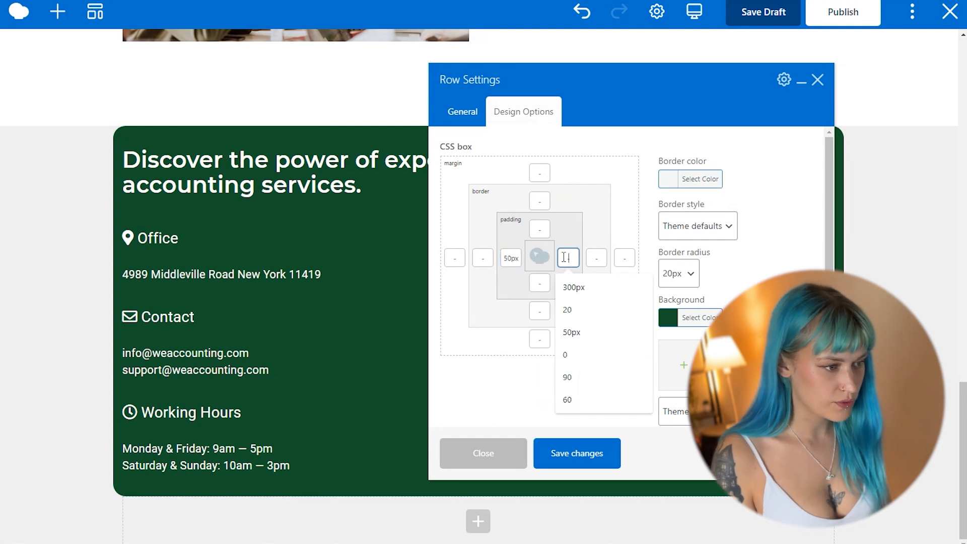
text(50p)
key(Tab)
click(587, 457)
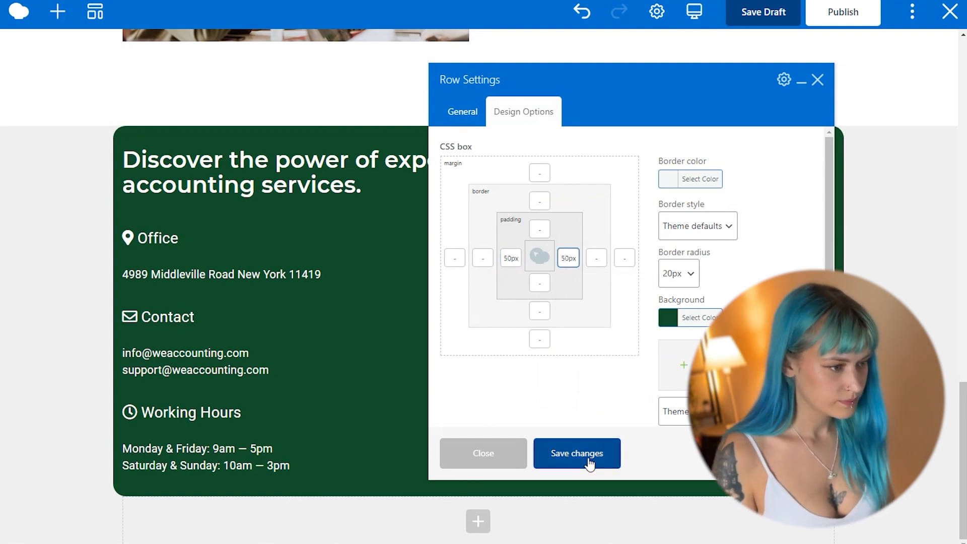
click(817, 79)
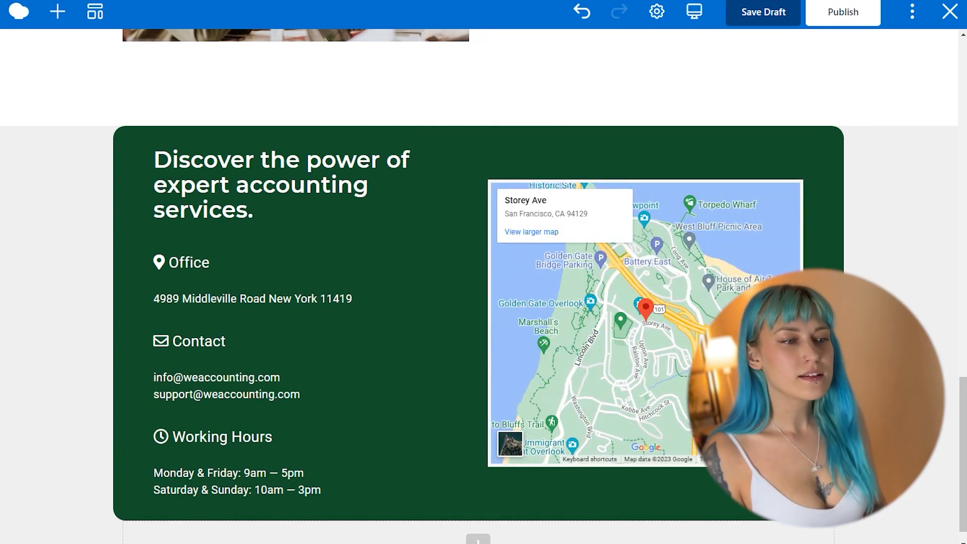
- Add a new row below the green contact section and place a text block in it
scroll(929, 236, down, 1)
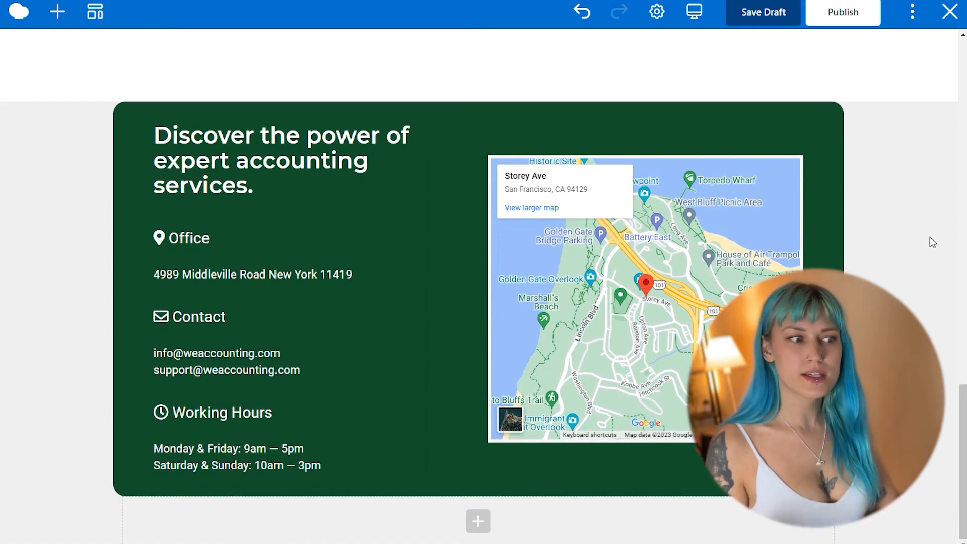
click(478, 521)
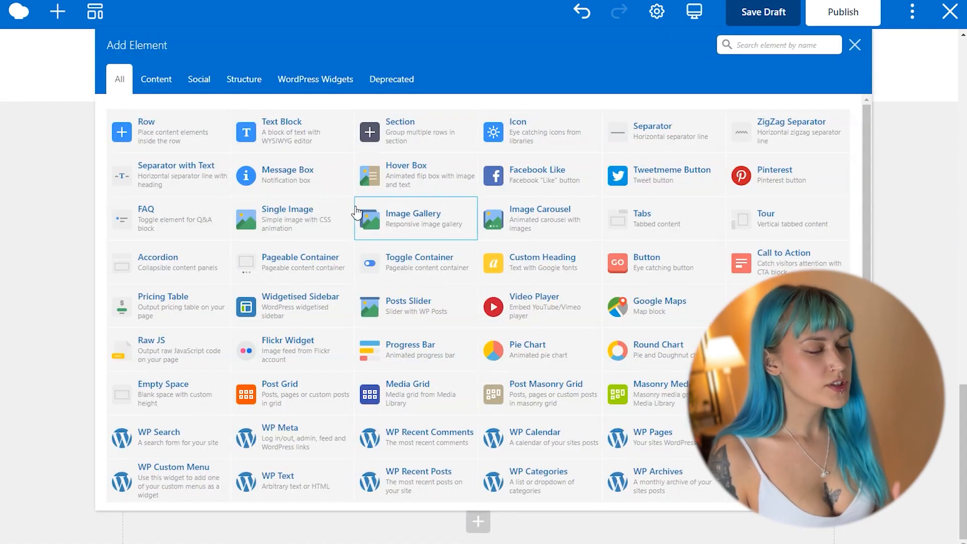
click(190, 134)
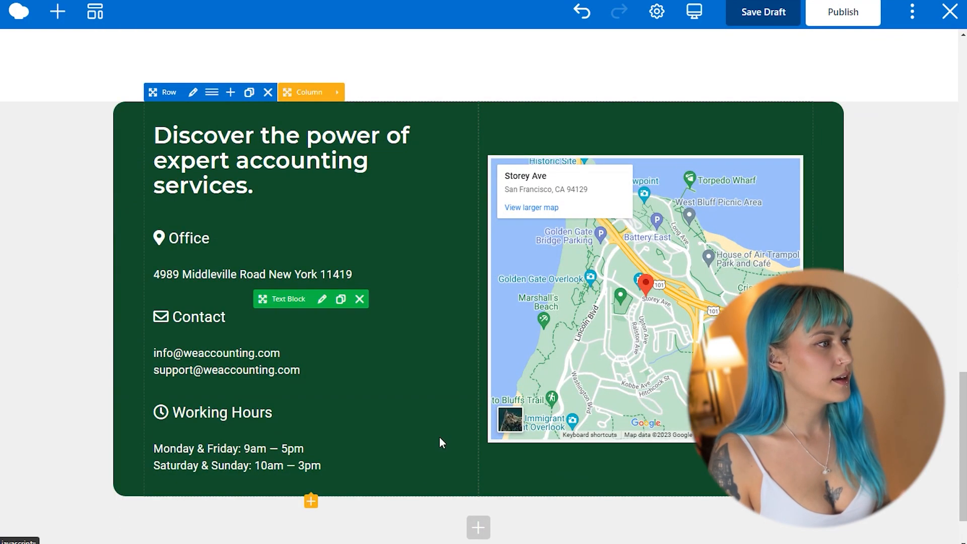
click(477, 526)
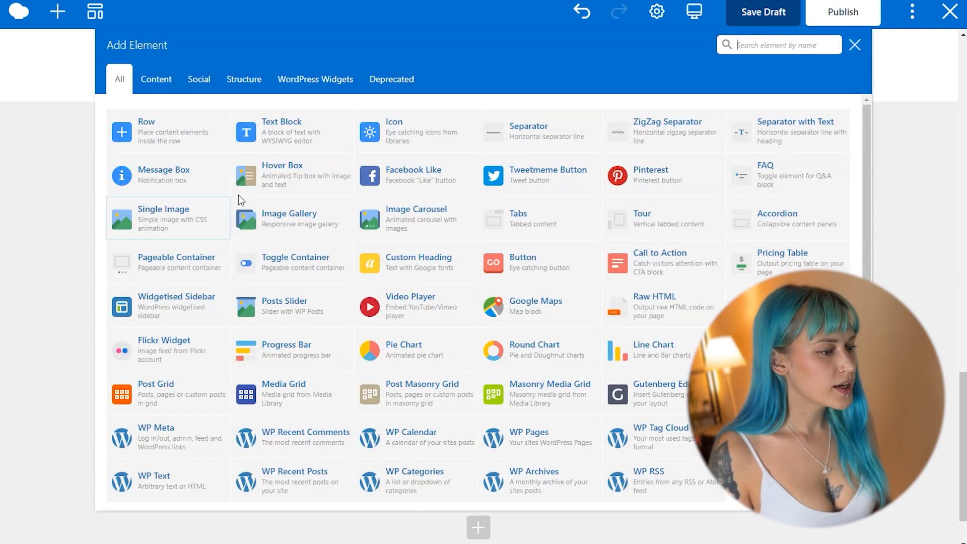
click(278, 132)
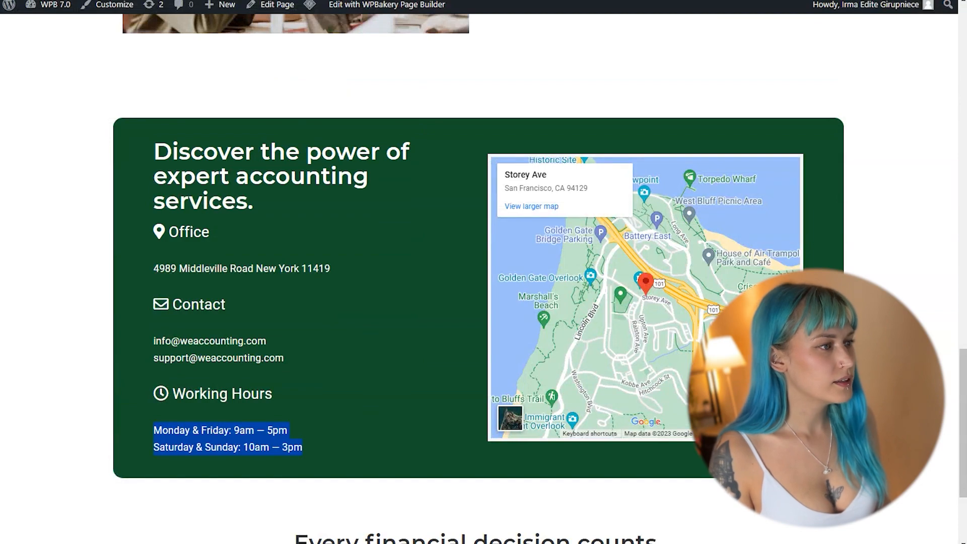
- Replace the placeholder with the finished page's "Every financial decision counts." line and the "Whether you're an individual or a business owner" text as a separate paragraph
scroll(385, 205, down, 3)
drag(297, 388, 608, 430)
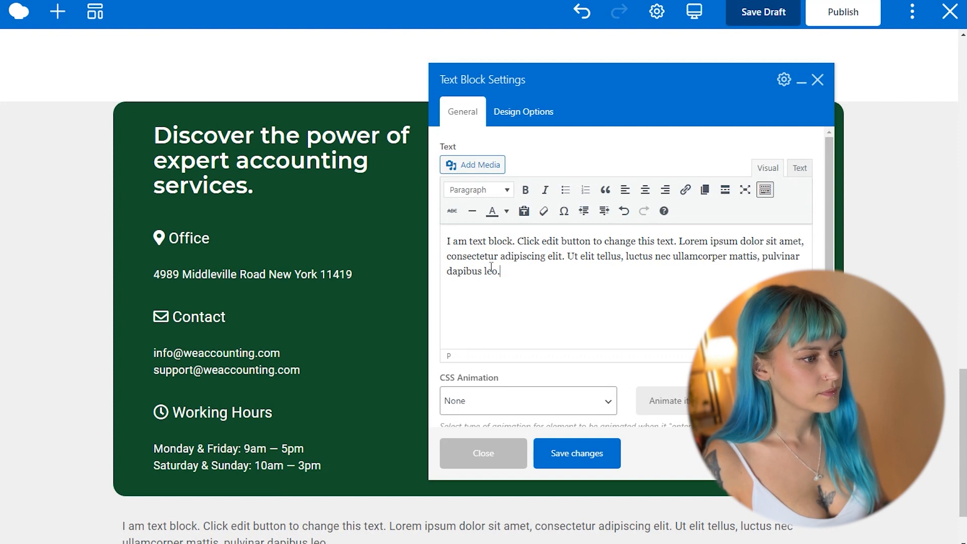
shift+click(442, 237)
text(Every financial decision counts. Whether you’re an individual or a business owner, our accounting services are tailored to empower you with the knowledge and insights needed to make informed choices for a brighter financial future.)
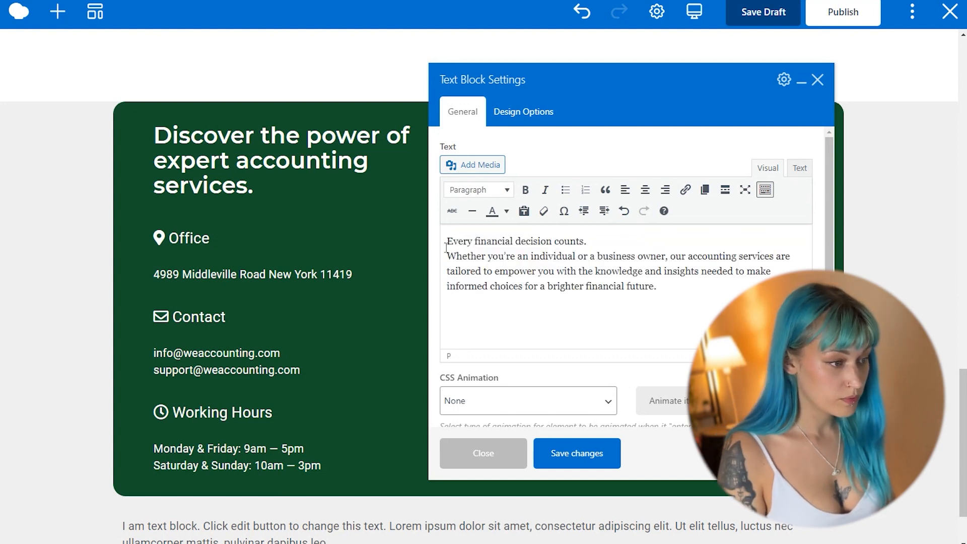
click(447, 255)
key(Return)
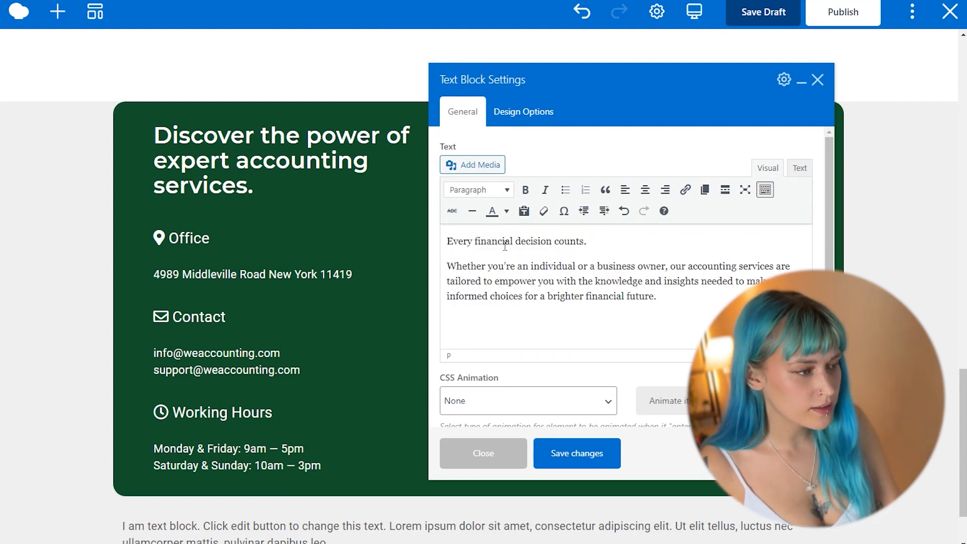
- Center both paragraphs of the new text block
drag(563, 256, 735, 297)
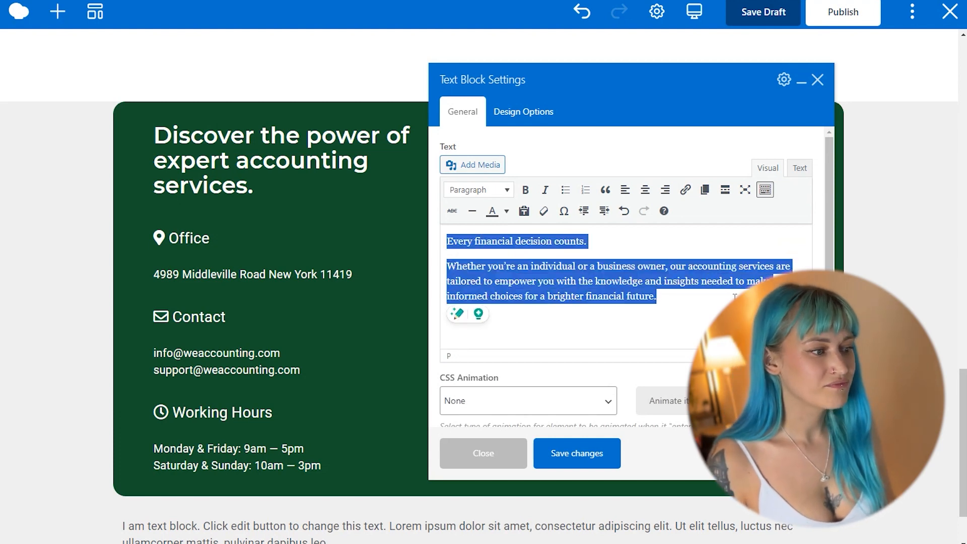
click(644, 189)
click(610, 281)
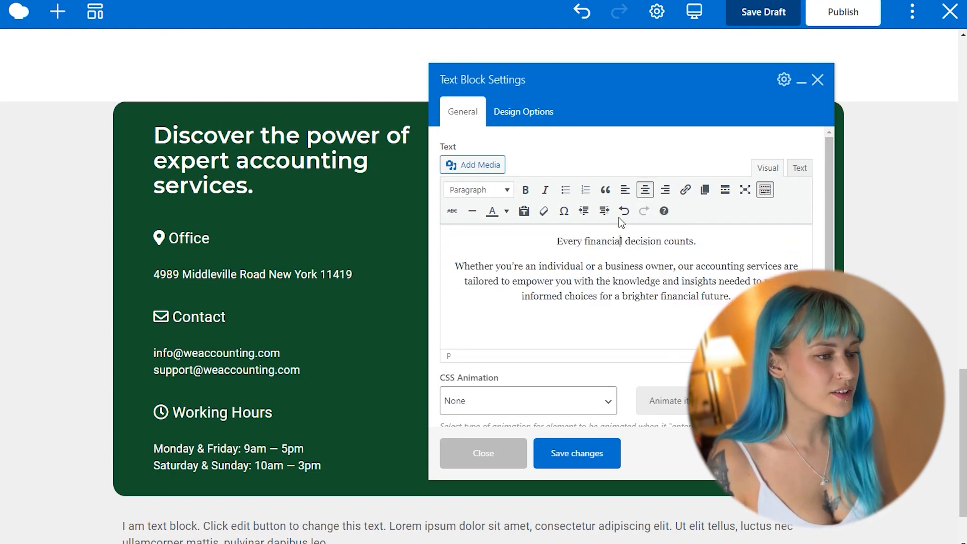
- Make the "Every financial decision counts." line bold and format it as Heading 2
click(525, 190)
drag(709, 245, 552, 244)
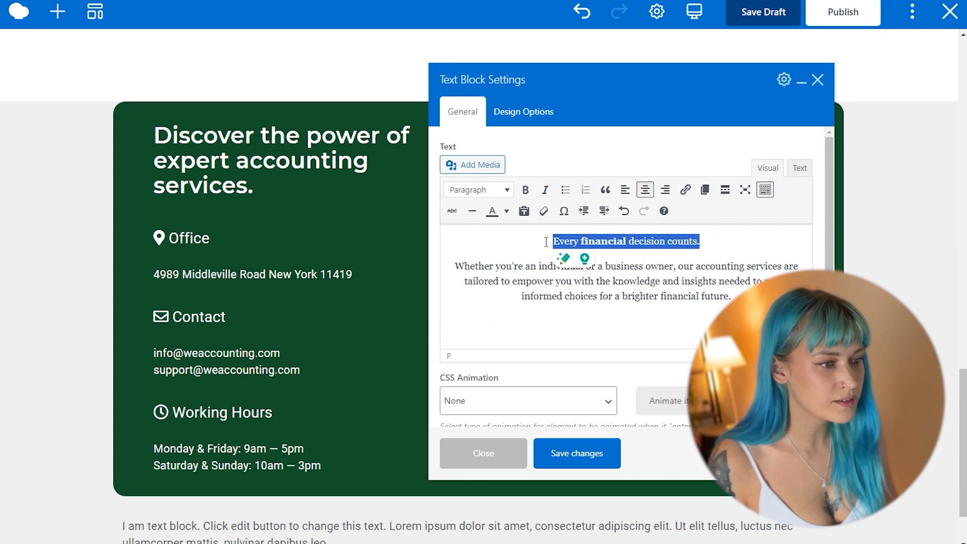
click(525, 189)
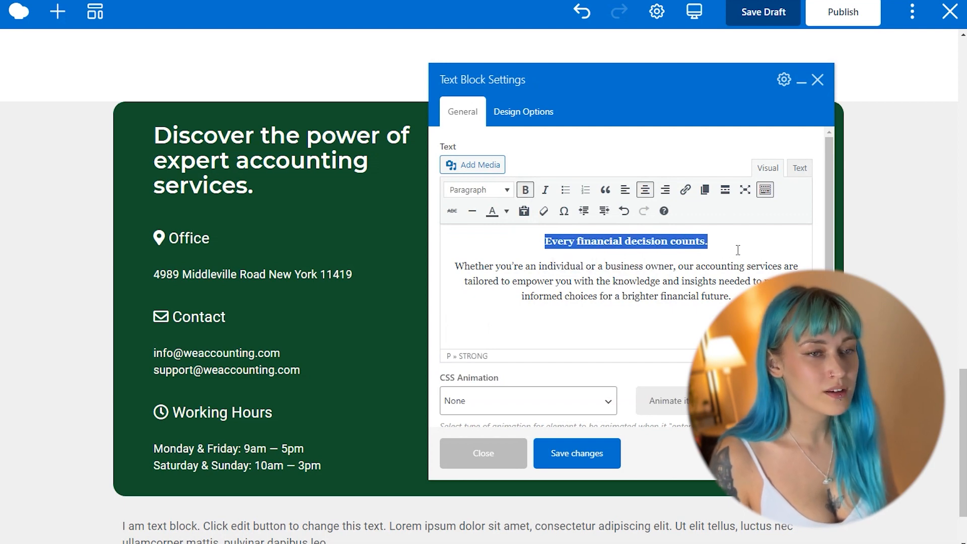
click(645, 266)
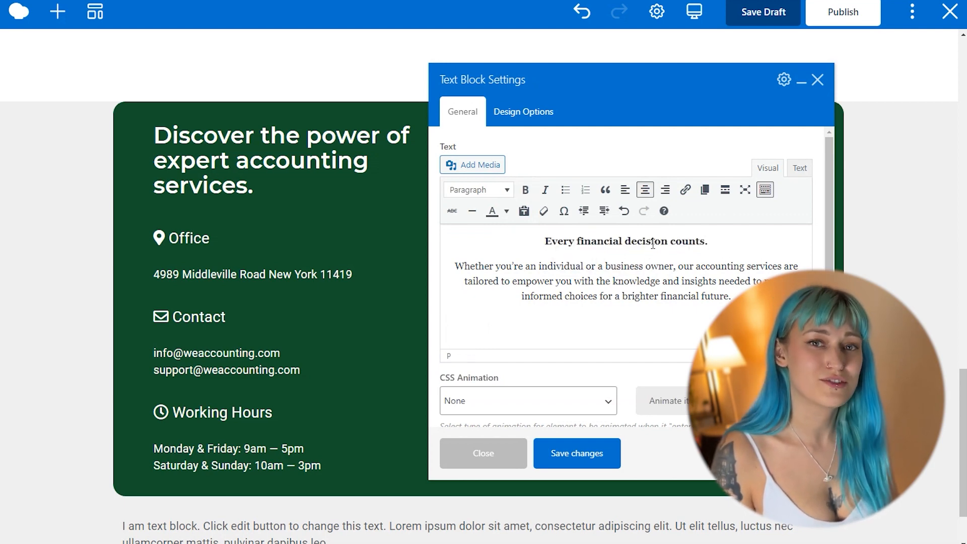
click(649, 240)
click(486, 193)
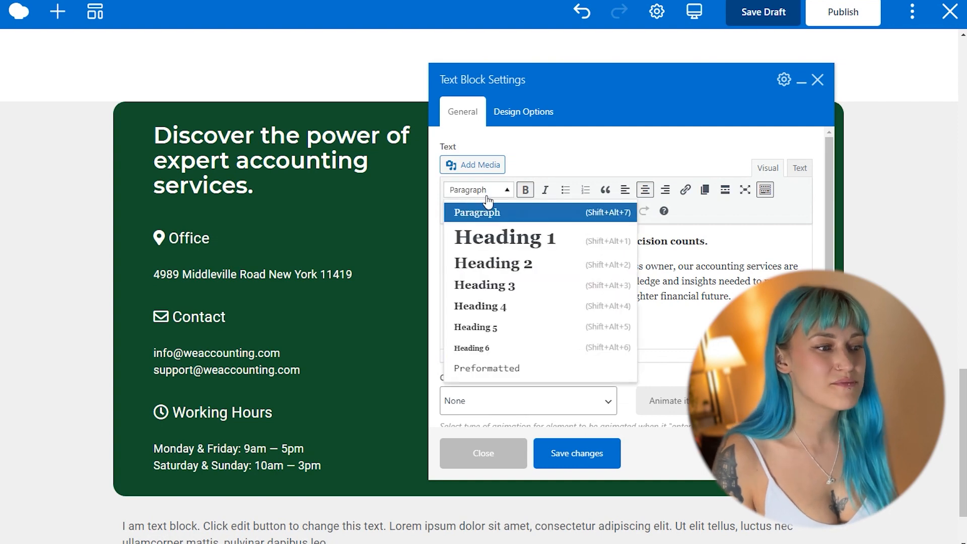
click(492, 261)
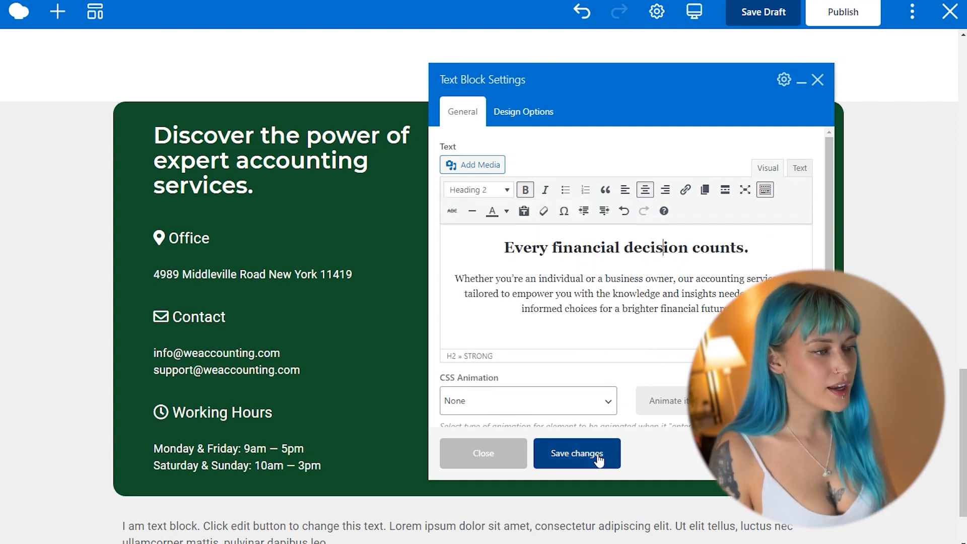
- Save the closing text block's changes and close its settings
click(577, 453)
click(816, 80)
scroll(545, 324, down, 3)
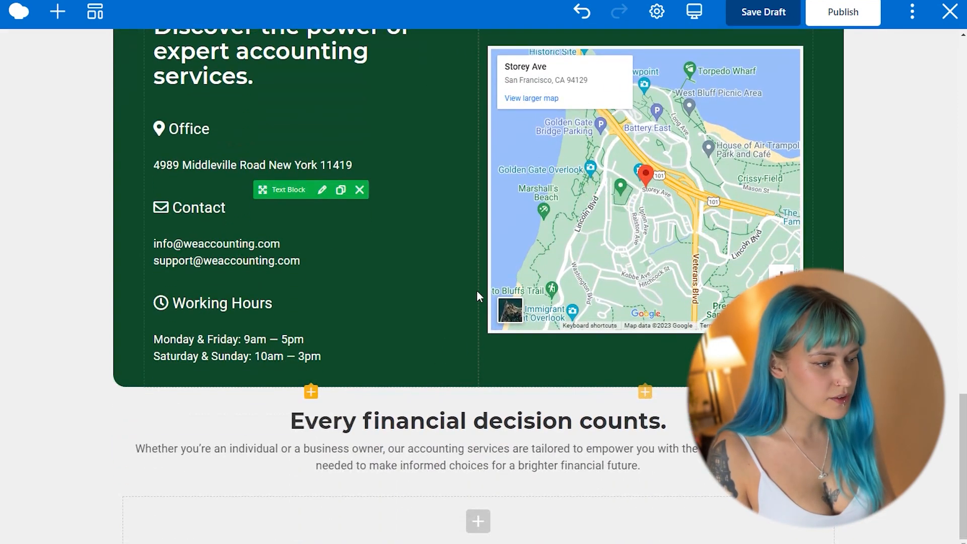
- Add a button below the closing text with the Flat style, Round shape and Green color
click(480, 521)
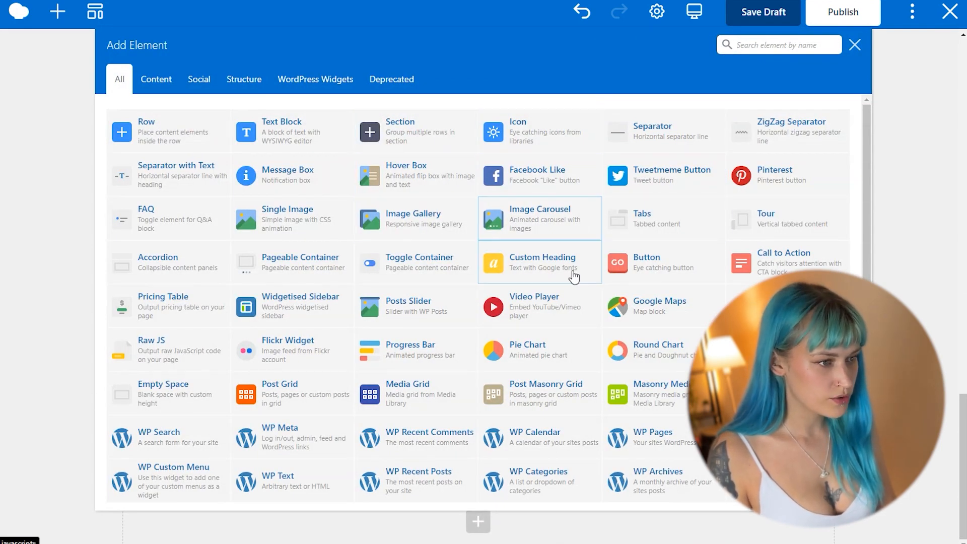
click(654, 266)
scroll(745, 257, down, 2)
click(564, 230)
click(559, 276)
click(565, 302)
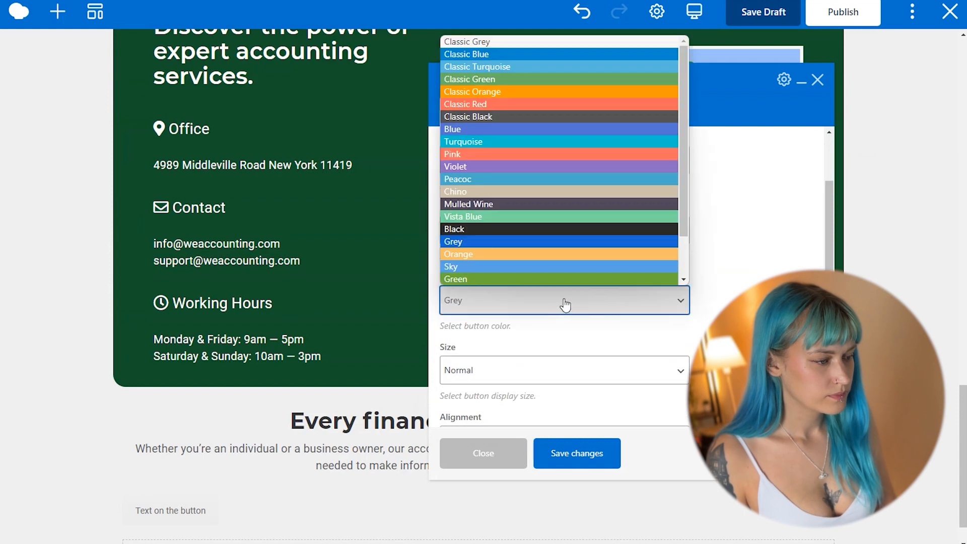
click(561, 279)
- Center the new button, set its text to "BOOK NOW", and save its settings
click(566, 245)
click(561, 304)
click(513, 253)
click(497, 311)
scroll(503, 302, up, 5)
drag(524, 168, 423, 170)
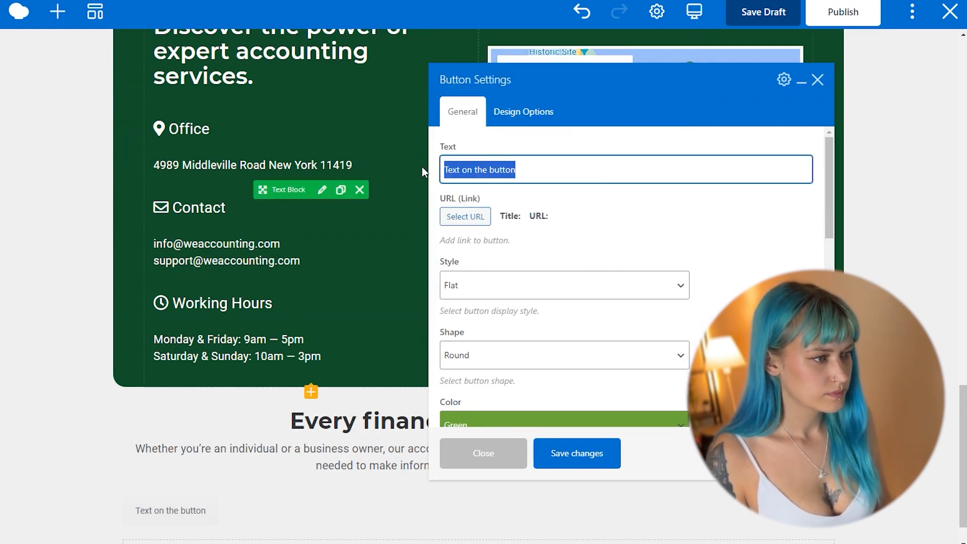
text(BOOK NOW)
click(604, 449)
click(491, 453)
scroll(473, 332, down, 1)
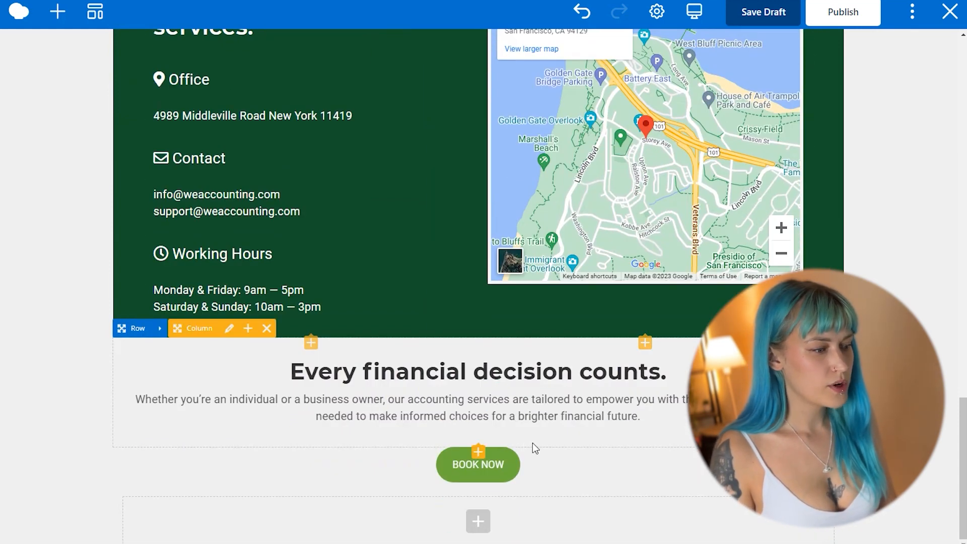
- Add a text block below the button reading "Copyright © 2023 WPBakery Page Builder. All Rights Reserved."
click(478, 521)
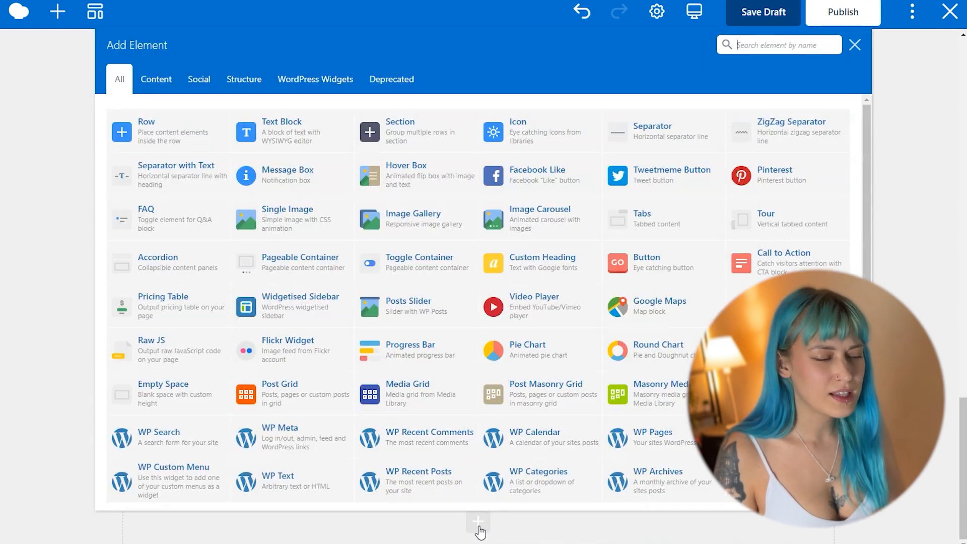
click(283, 120)
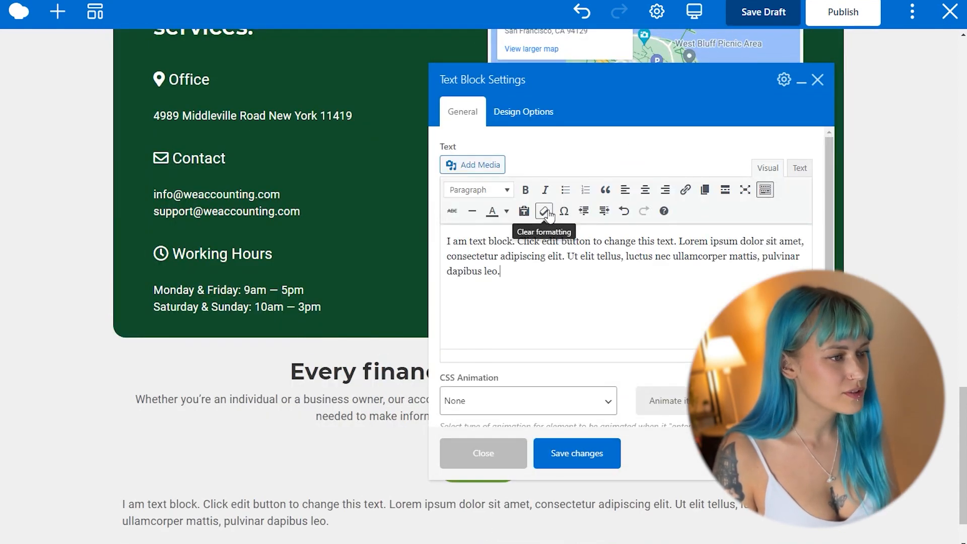
drag(528, 277, 439, 243)
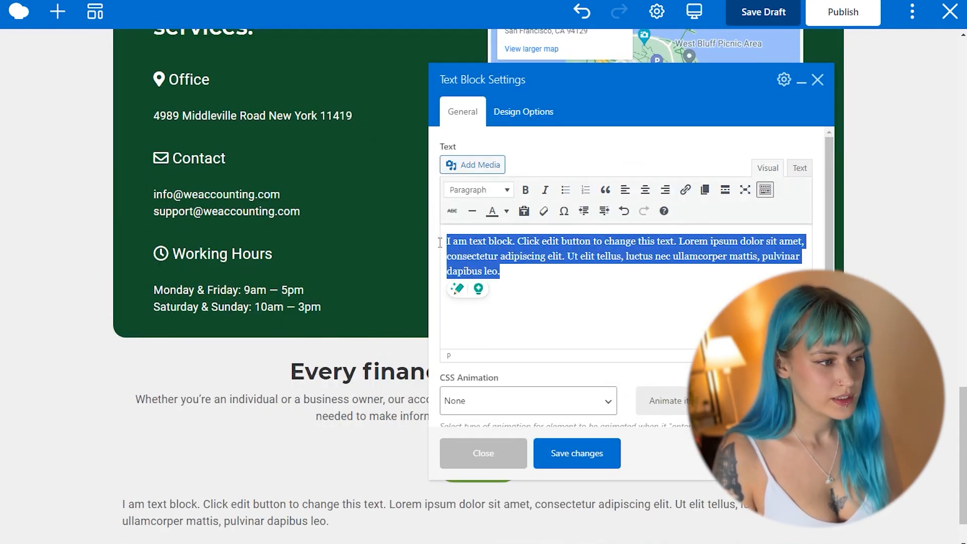
key(BackSpace)
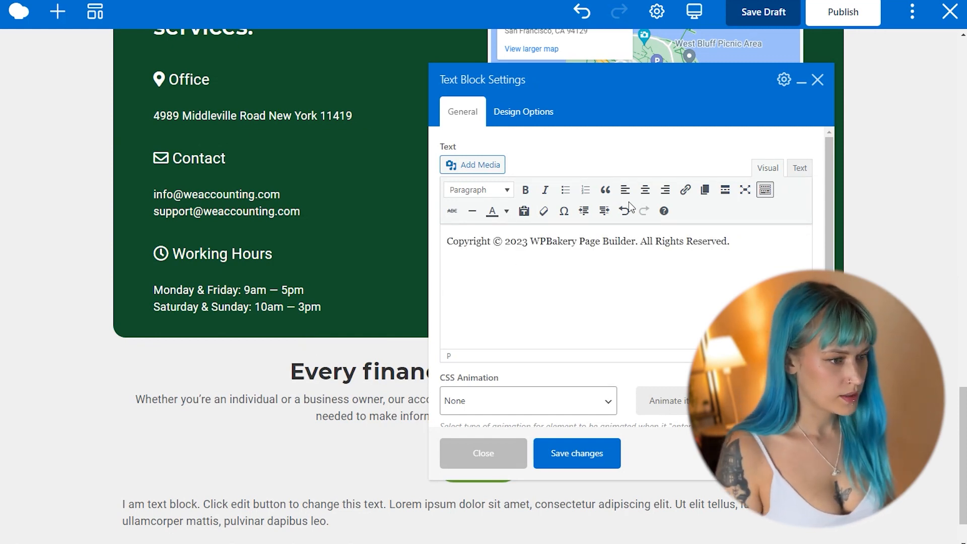
- Center the copyright line, color its text gray, and save the text block
click(645, 191)
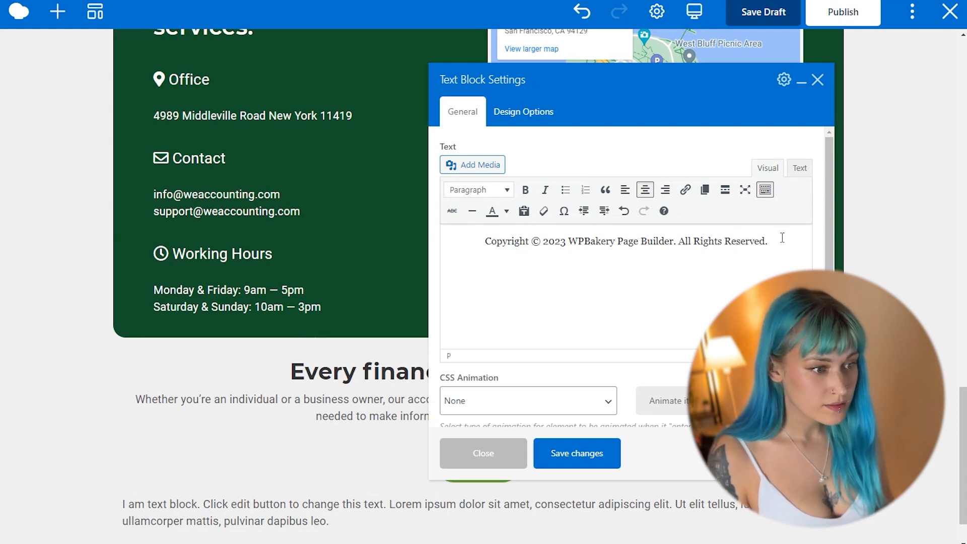
drag(781, 237, 453, 244)
click(507, 213)
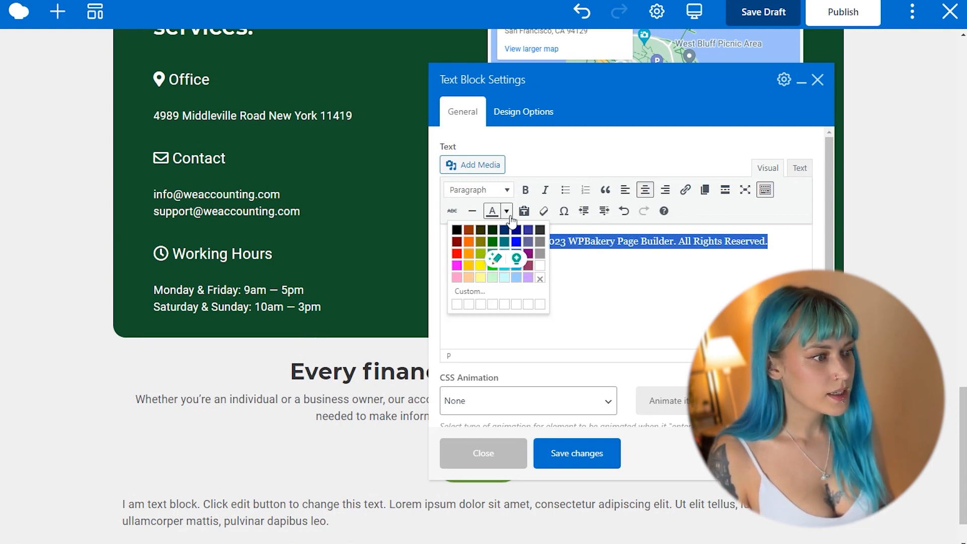
click(541, 255)
click(577, 453)
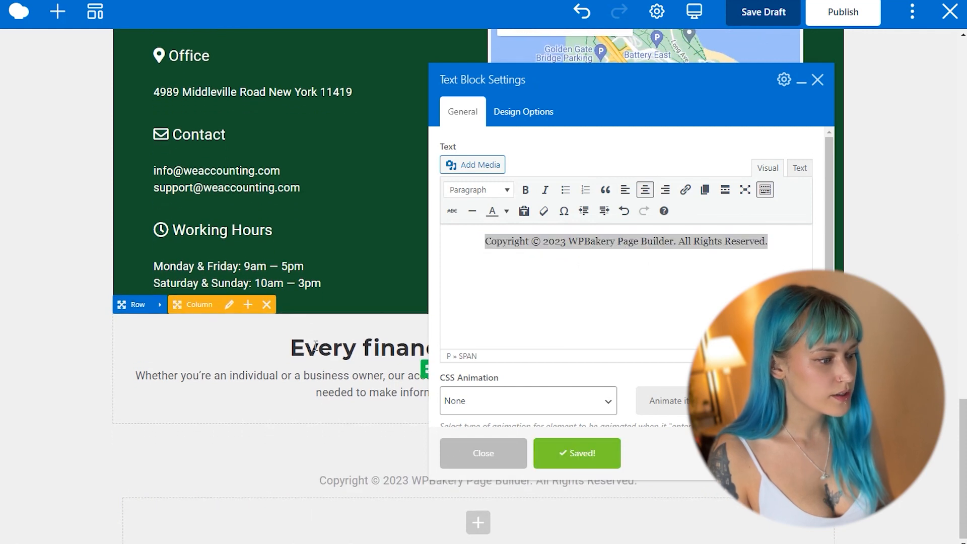
- Save the landing page as a draft and open its front-end view
click(755, 11)
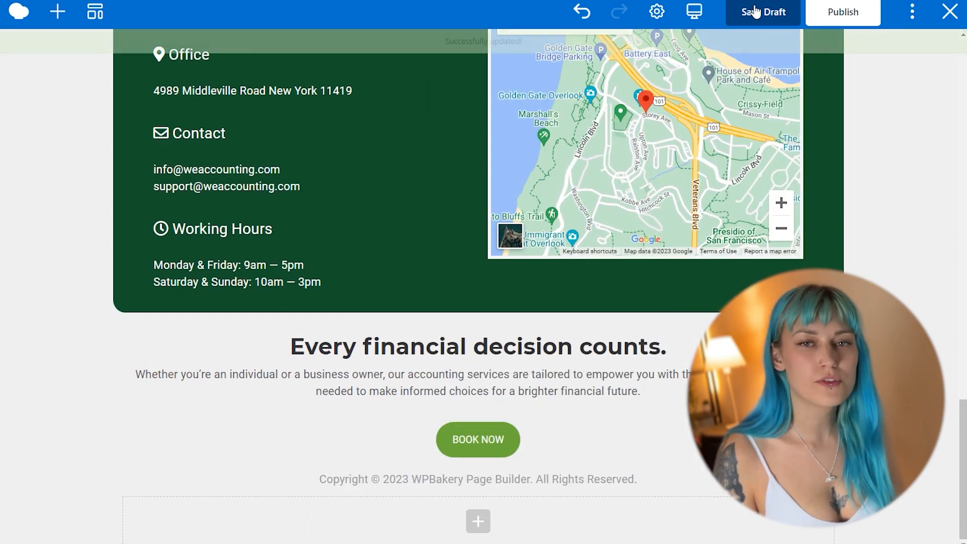
click(912, 13)
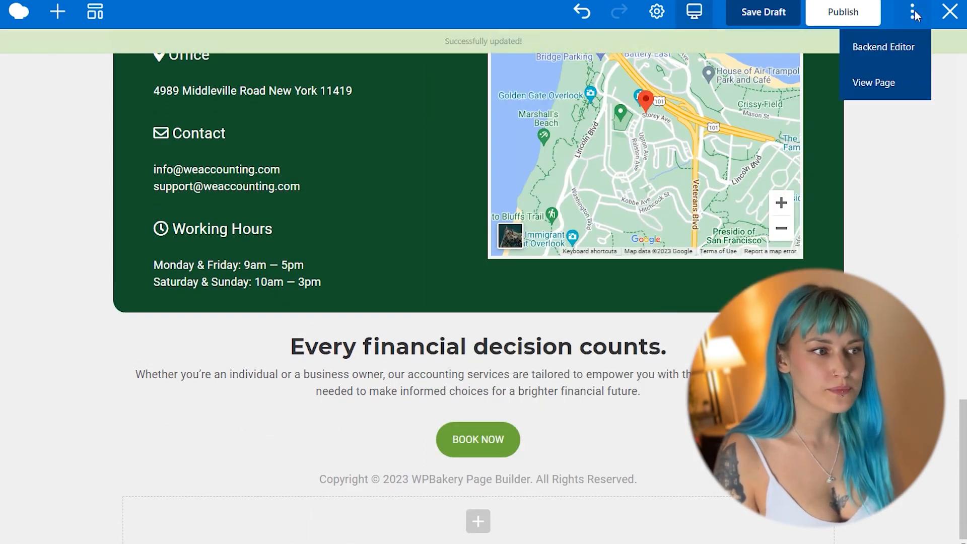
click(874, 81)
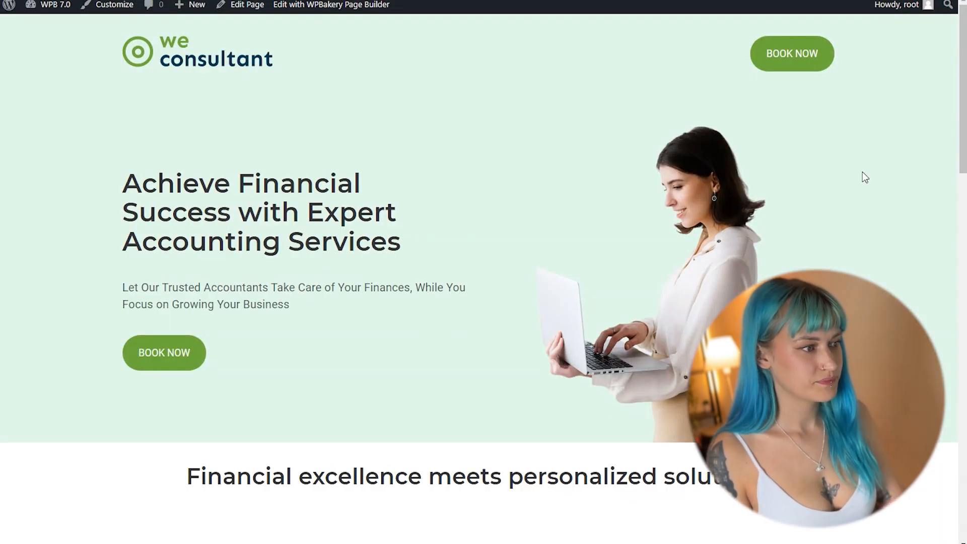
- Review the whole landing page from hero to copyright line, testing the "Accurate Financial Reporting" toggle on the way
scroll(873, 187, down, 3)
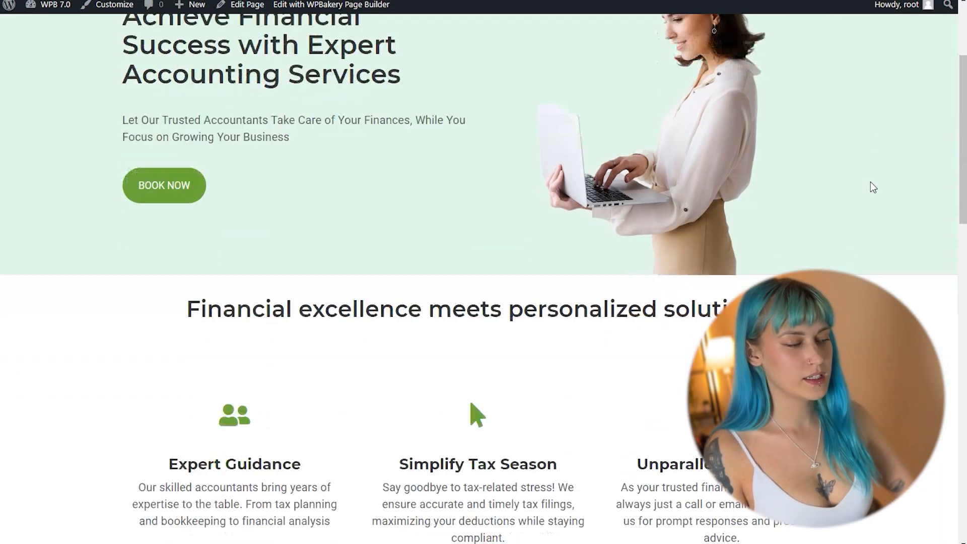
scroll(873, 187, down, 3)
scroll(872, 187, down, 6)
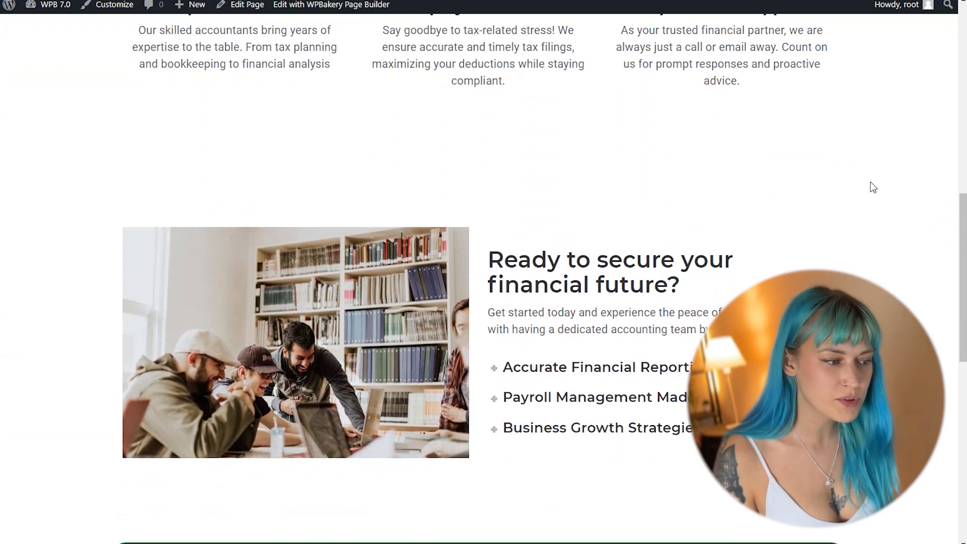
click(677, 355)
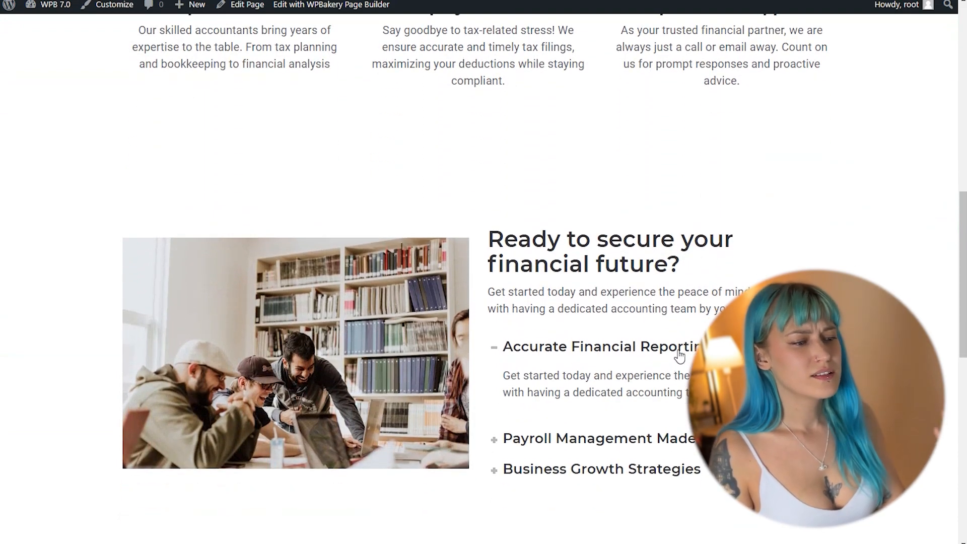
click(679, 356)
scroll(818, 243, down, 6)
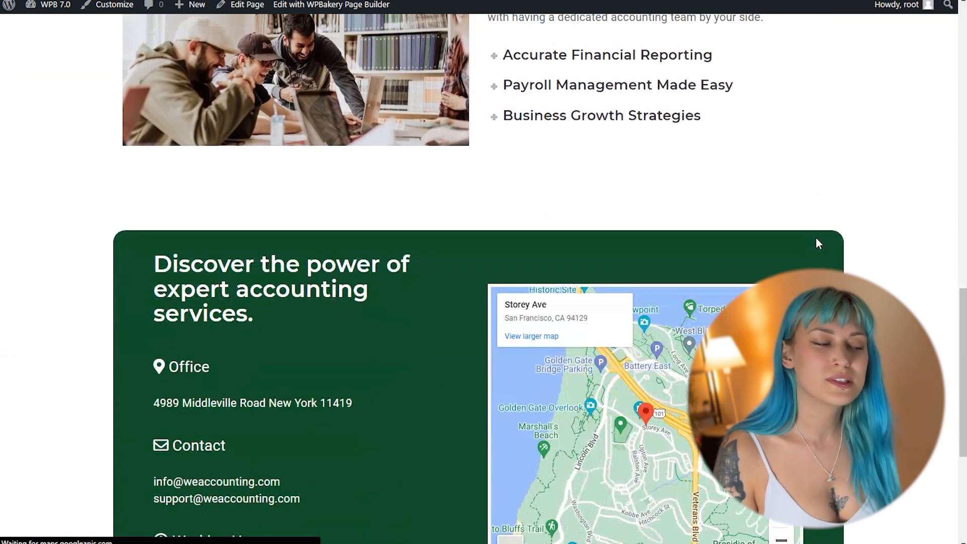
scroll(818, 243, down, 2)
scroll(899, 236, down, 2)
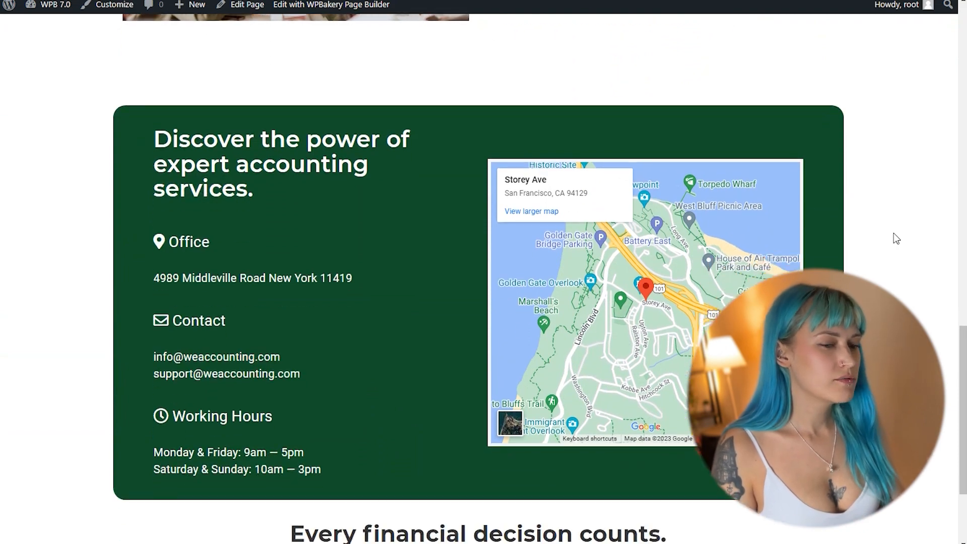
scroll(895, 237, down, 4)
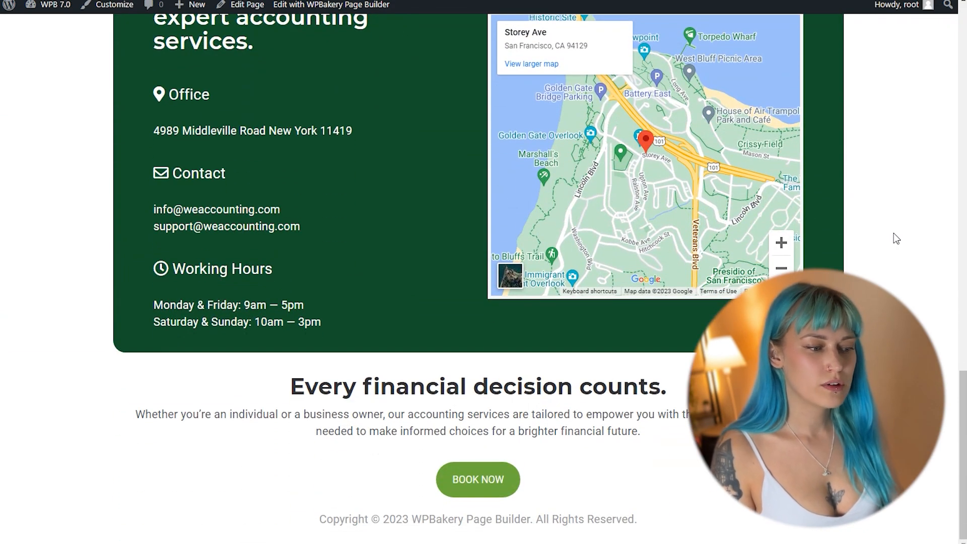
scroll(896, 237, up, 10)
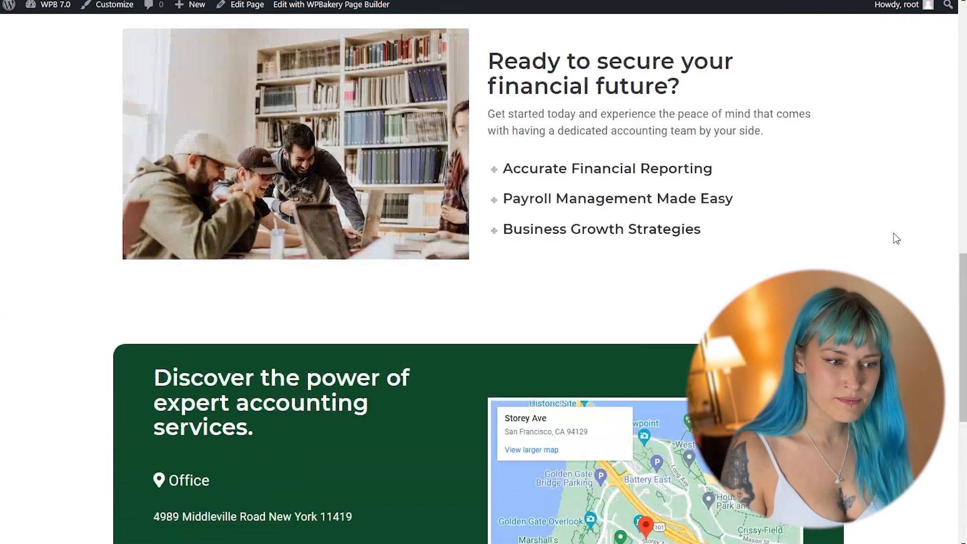